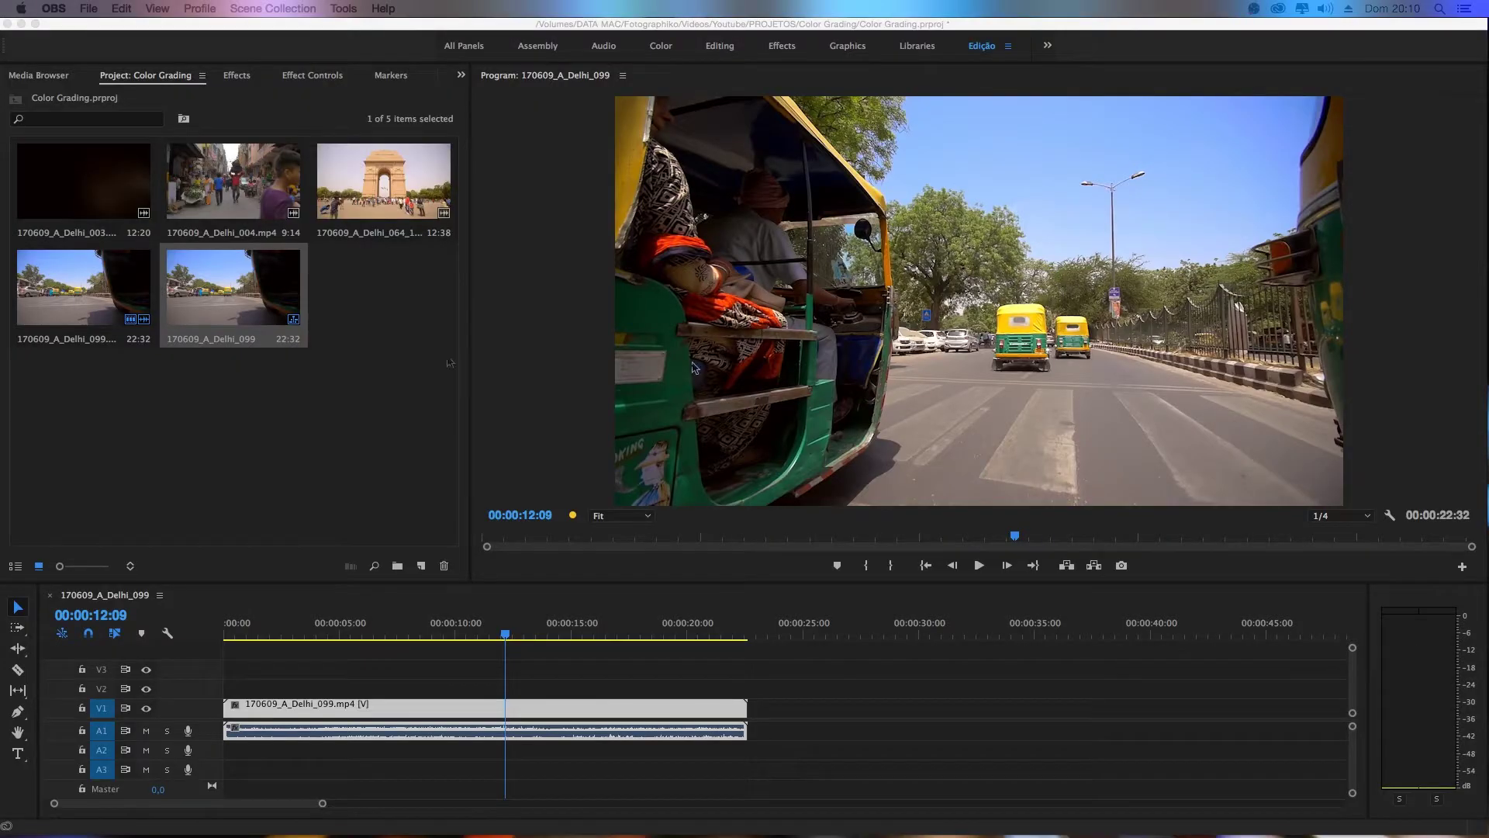
- Focus Premiere Pro and park the playhead on the rickshaw frame at 00:00:12:17
left_click(372, 432)
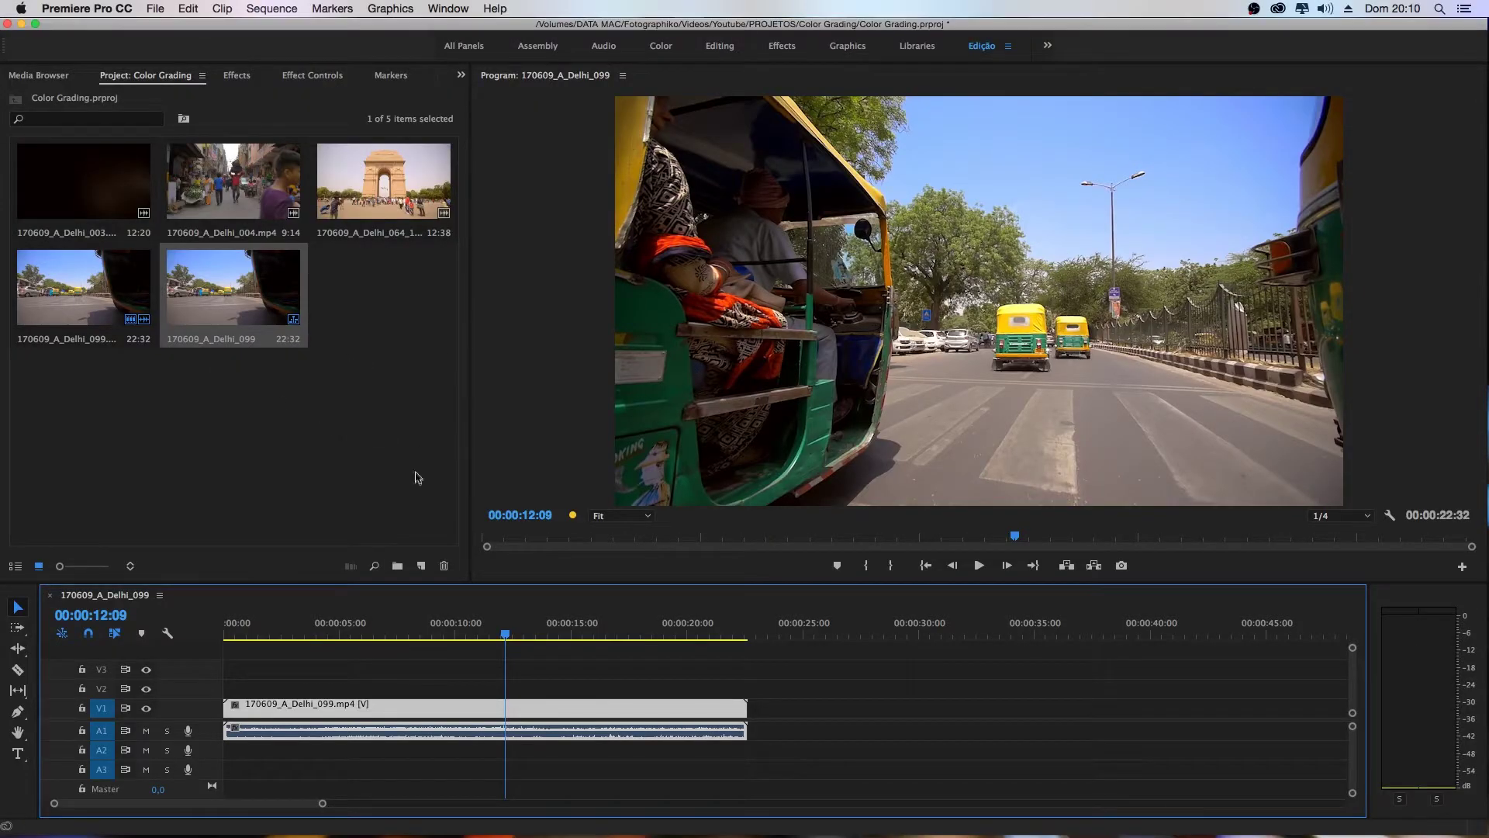
mouse_move(505, 635)
left_mouse_down()
mouse_move(477, 636)
mouse_move(509, 636)
left_mouse_up()
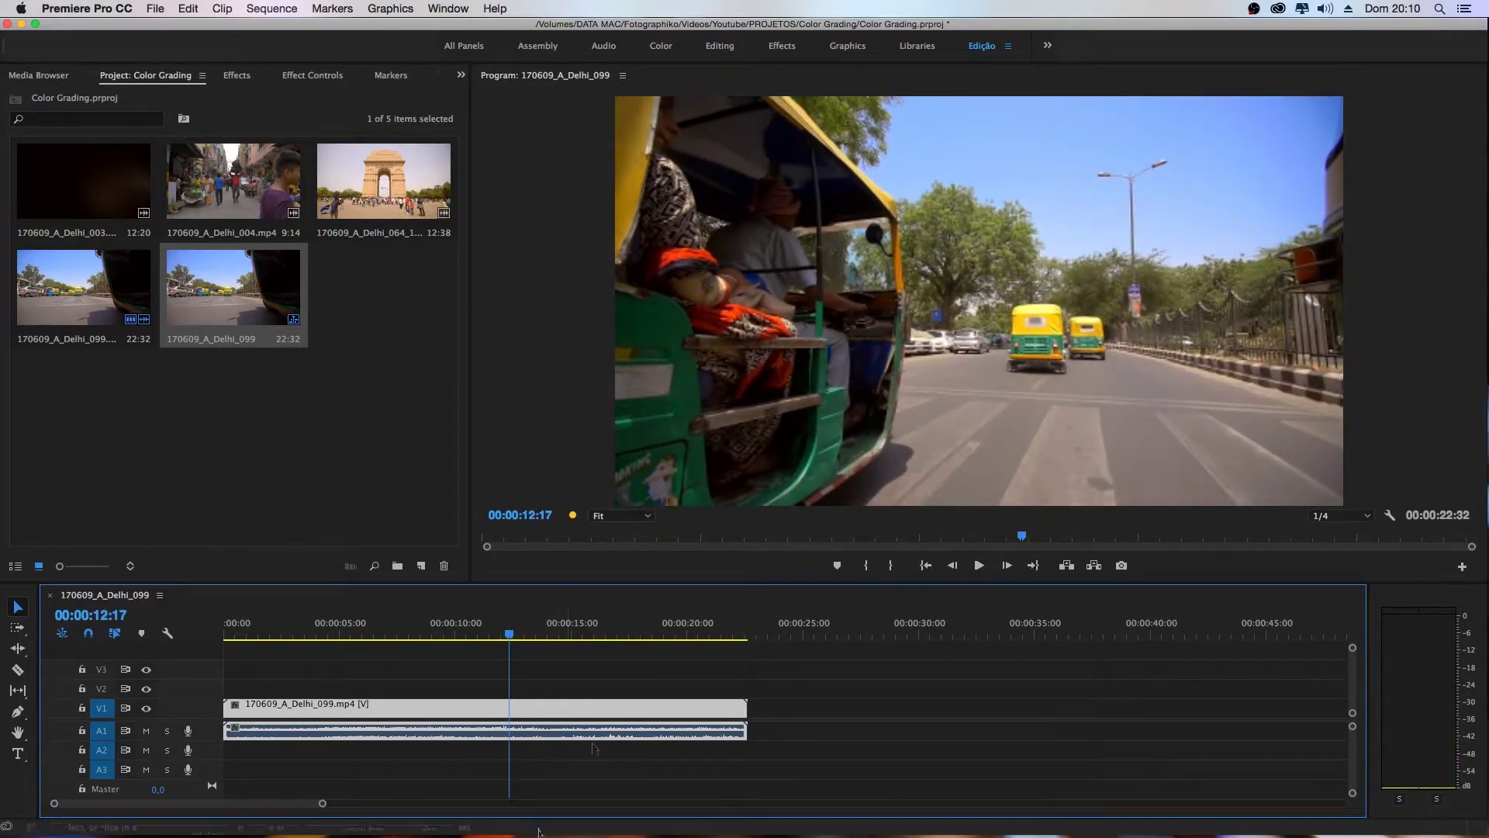
- Export the current frame as JPEG 'Still' into the Mesa folder, then minimize Premiere
left_click(1122, 565)
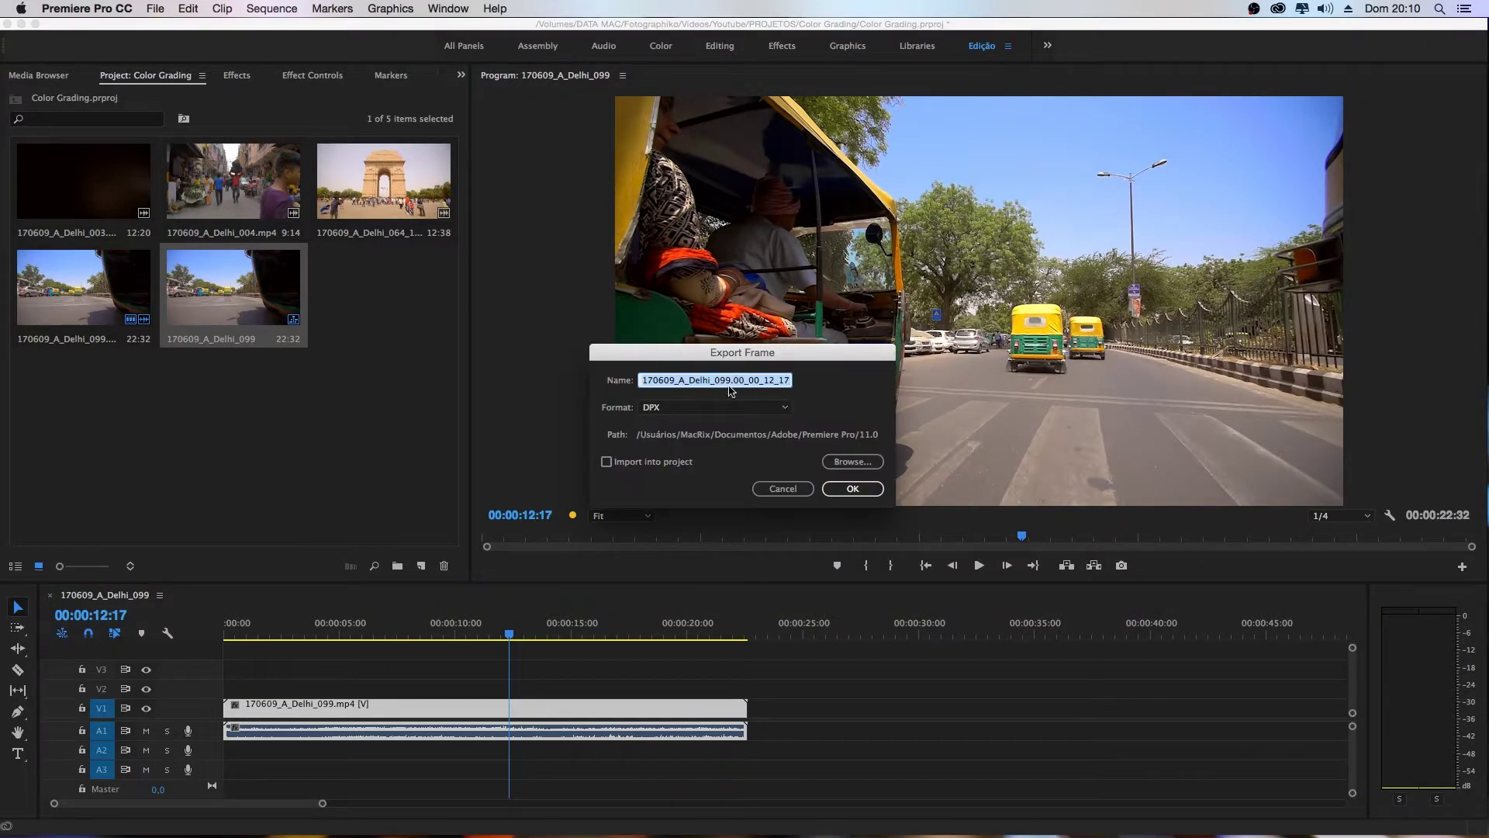
type("Still")
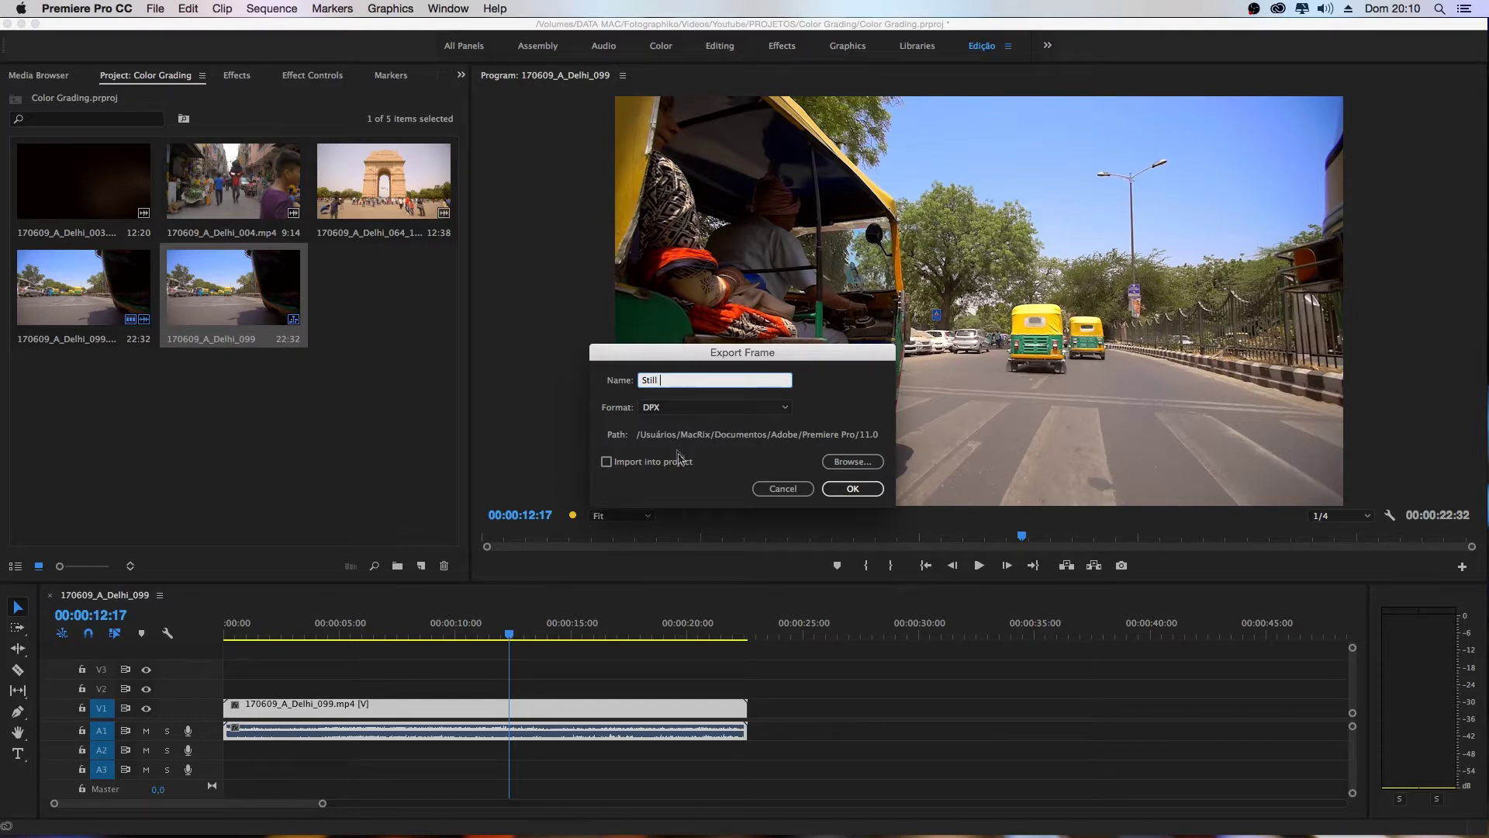
left_click(856, 460)
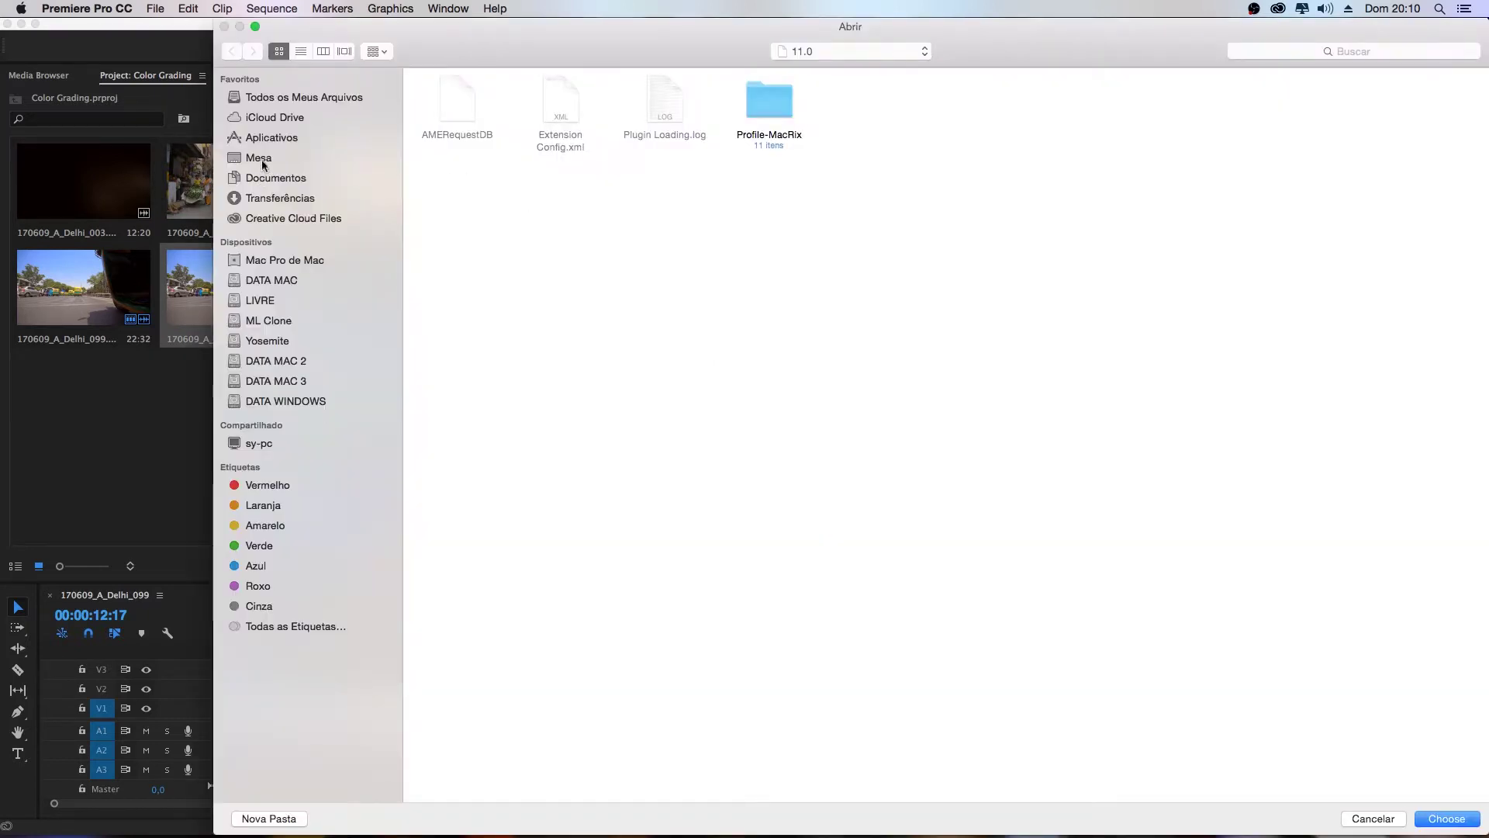
left_click(262, 165)
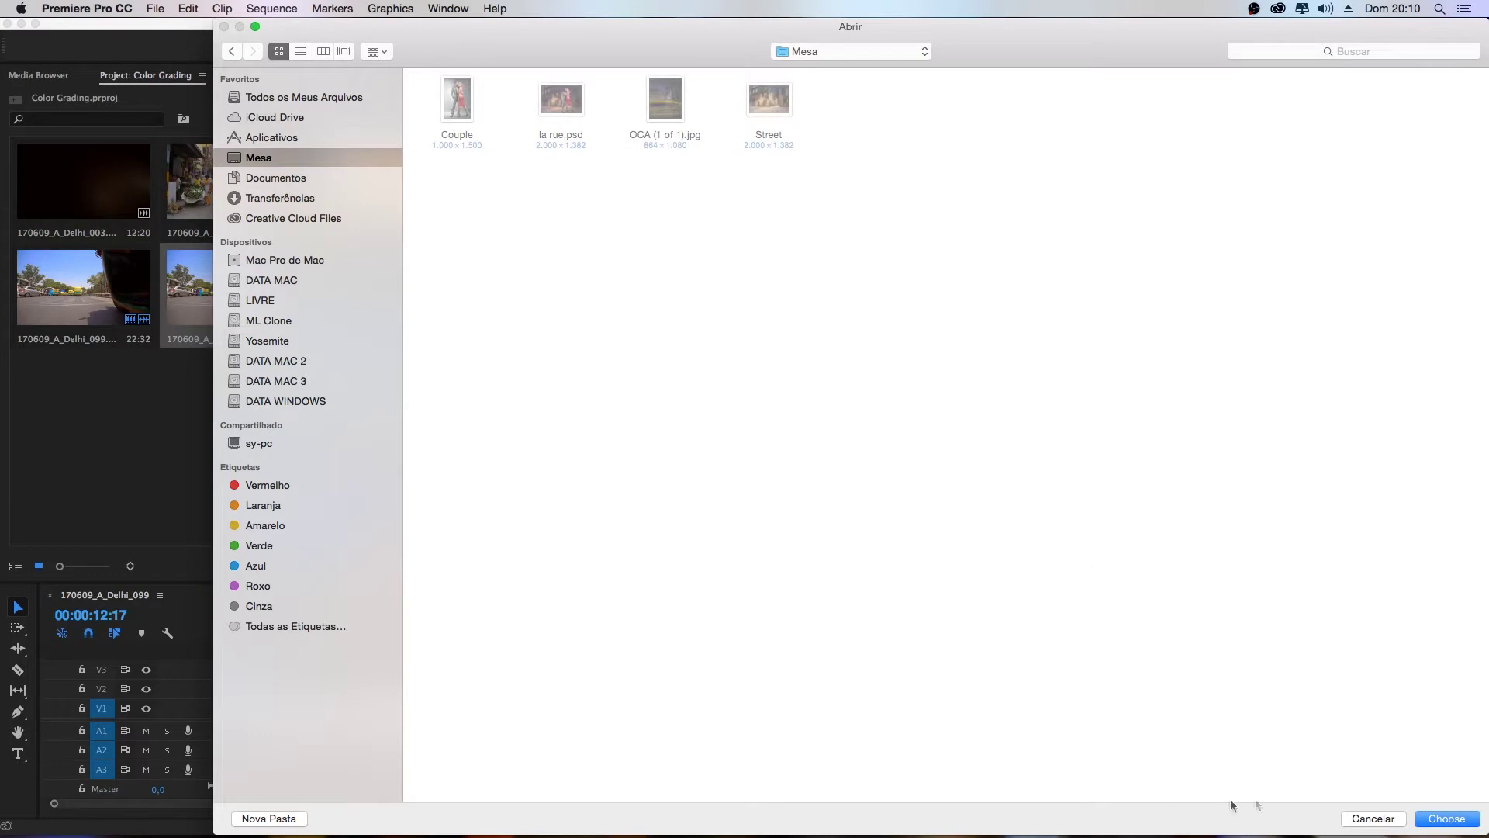
left_click(1417, 819)
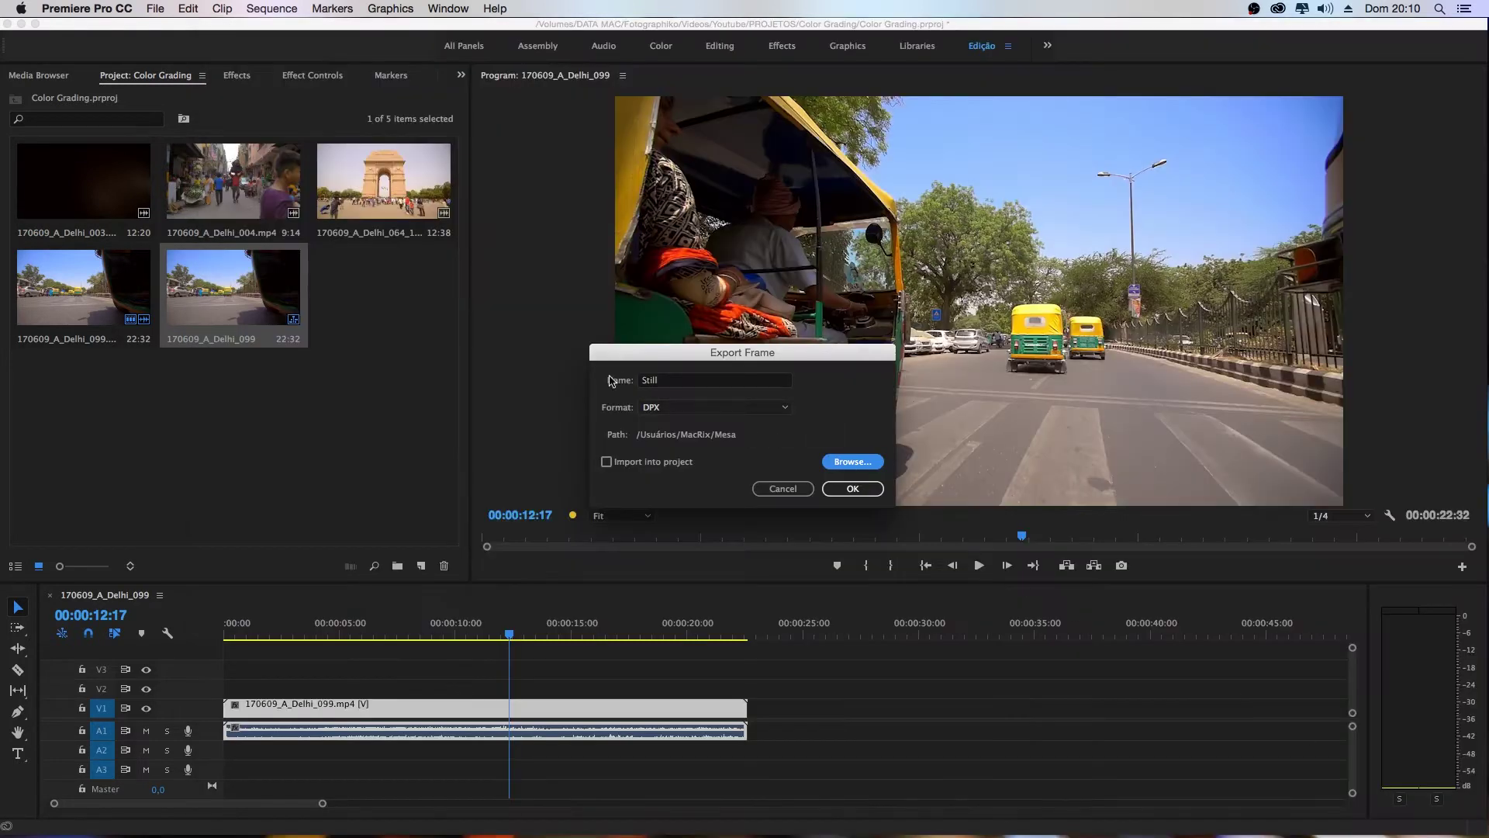
left_click(713, 409)
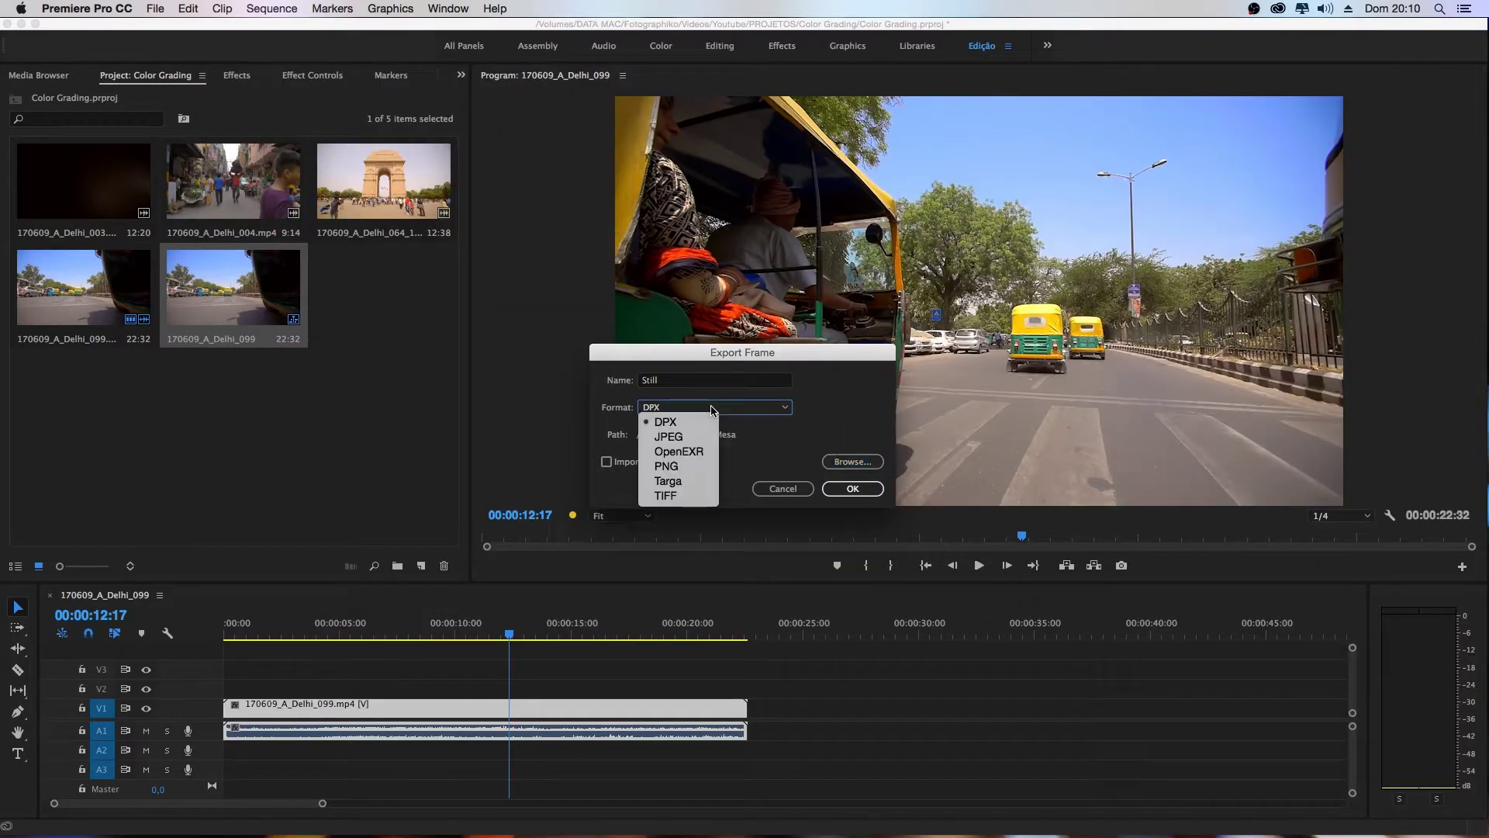
left_click(696, 434)
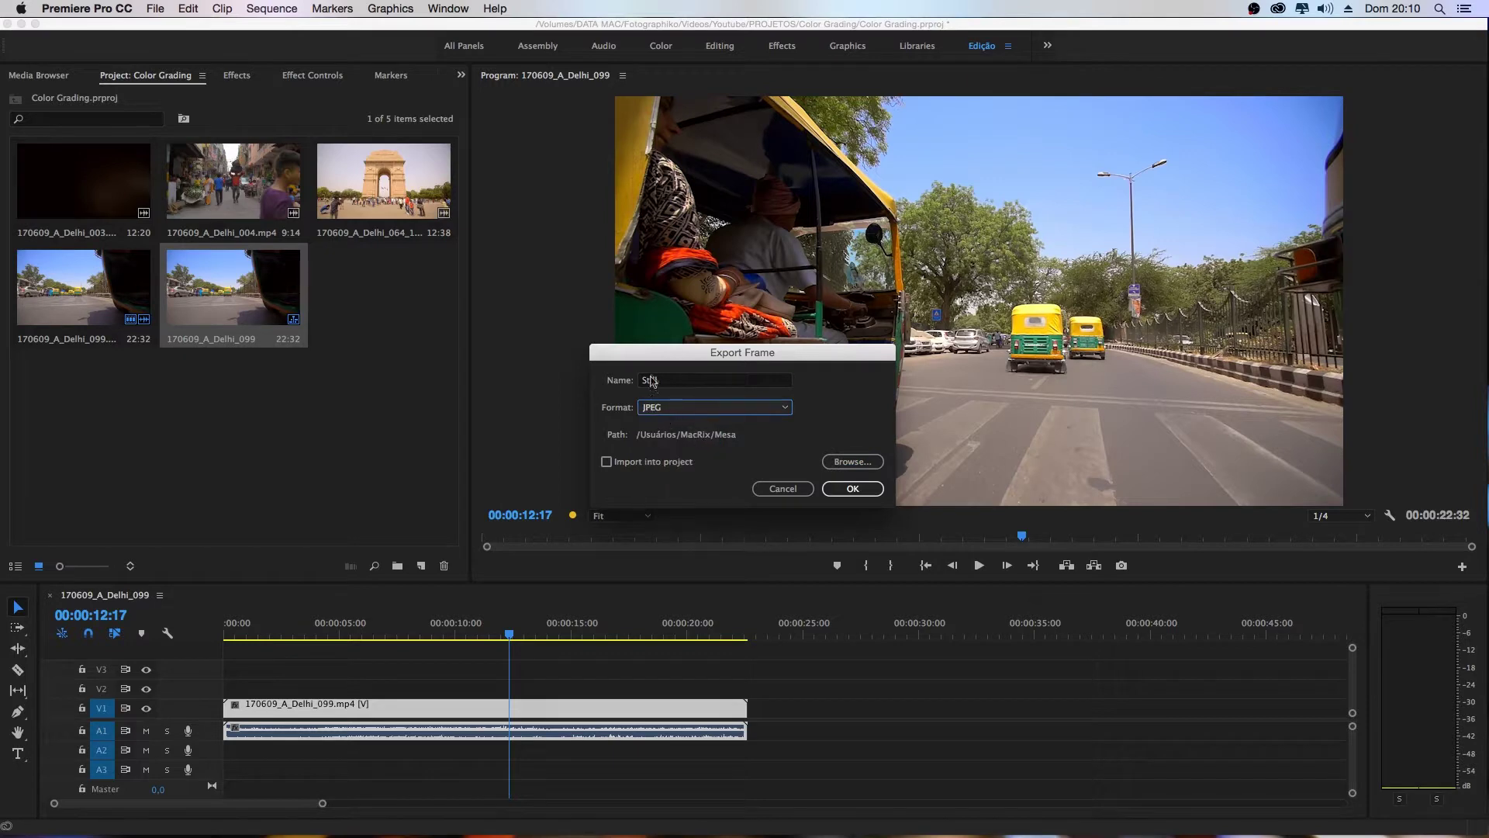
left_click(859, 490)
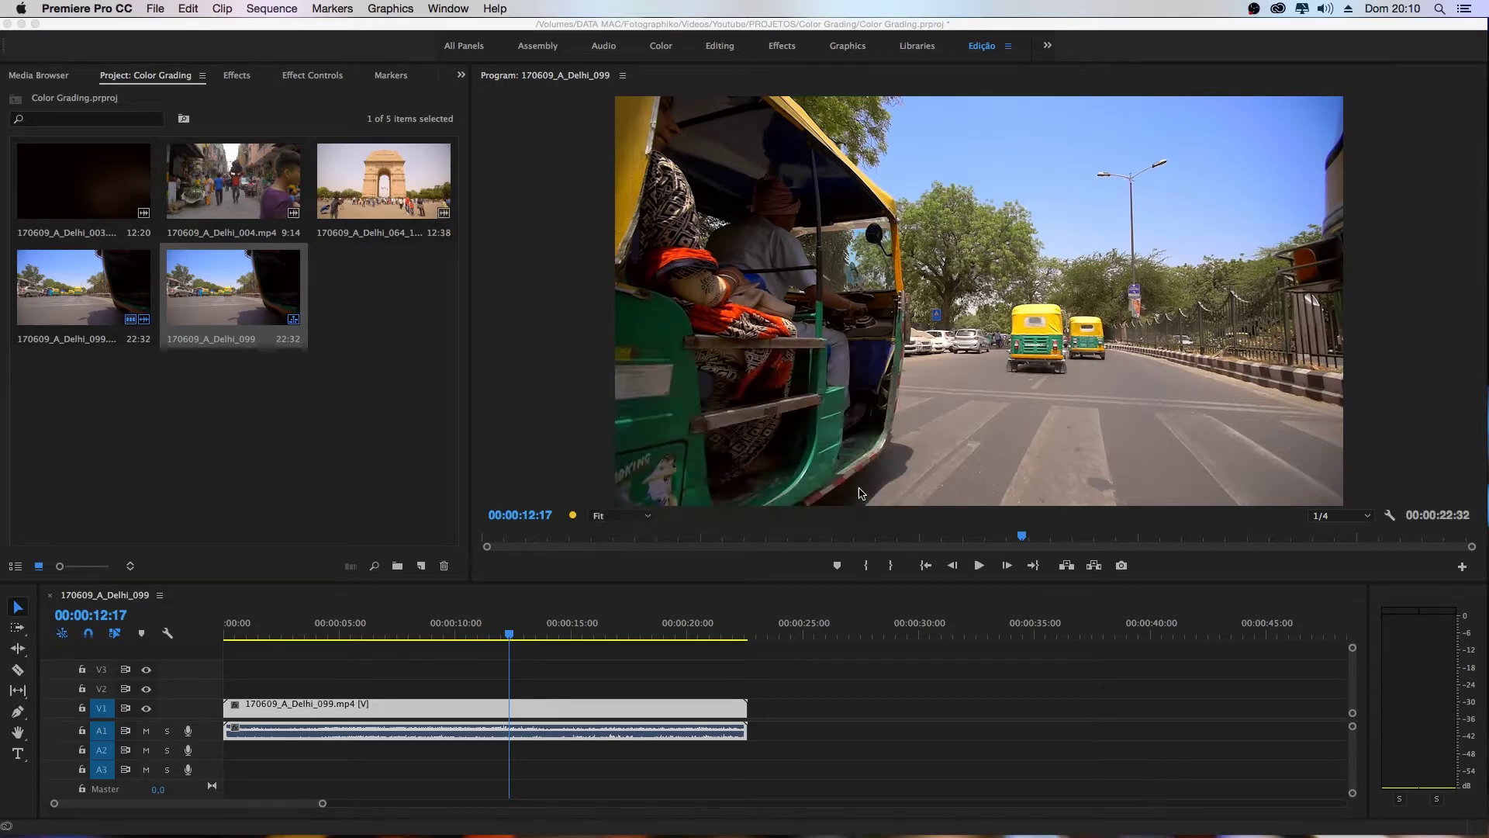
left_click(21, 25)
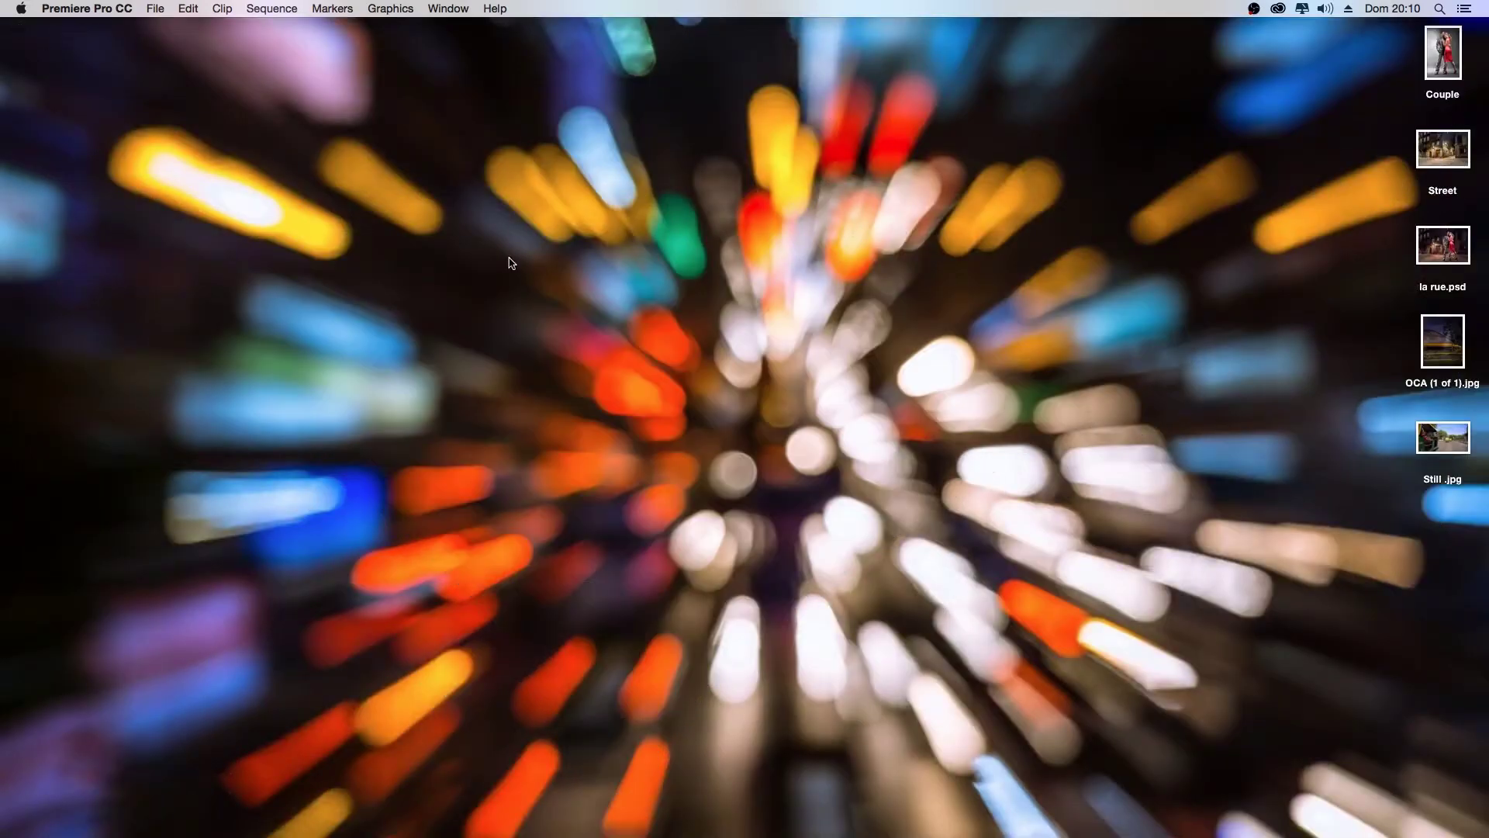
- Quick Look the exported Still.jpg on the desktop, then close the preview
left_click(1442, 438)
key("space")
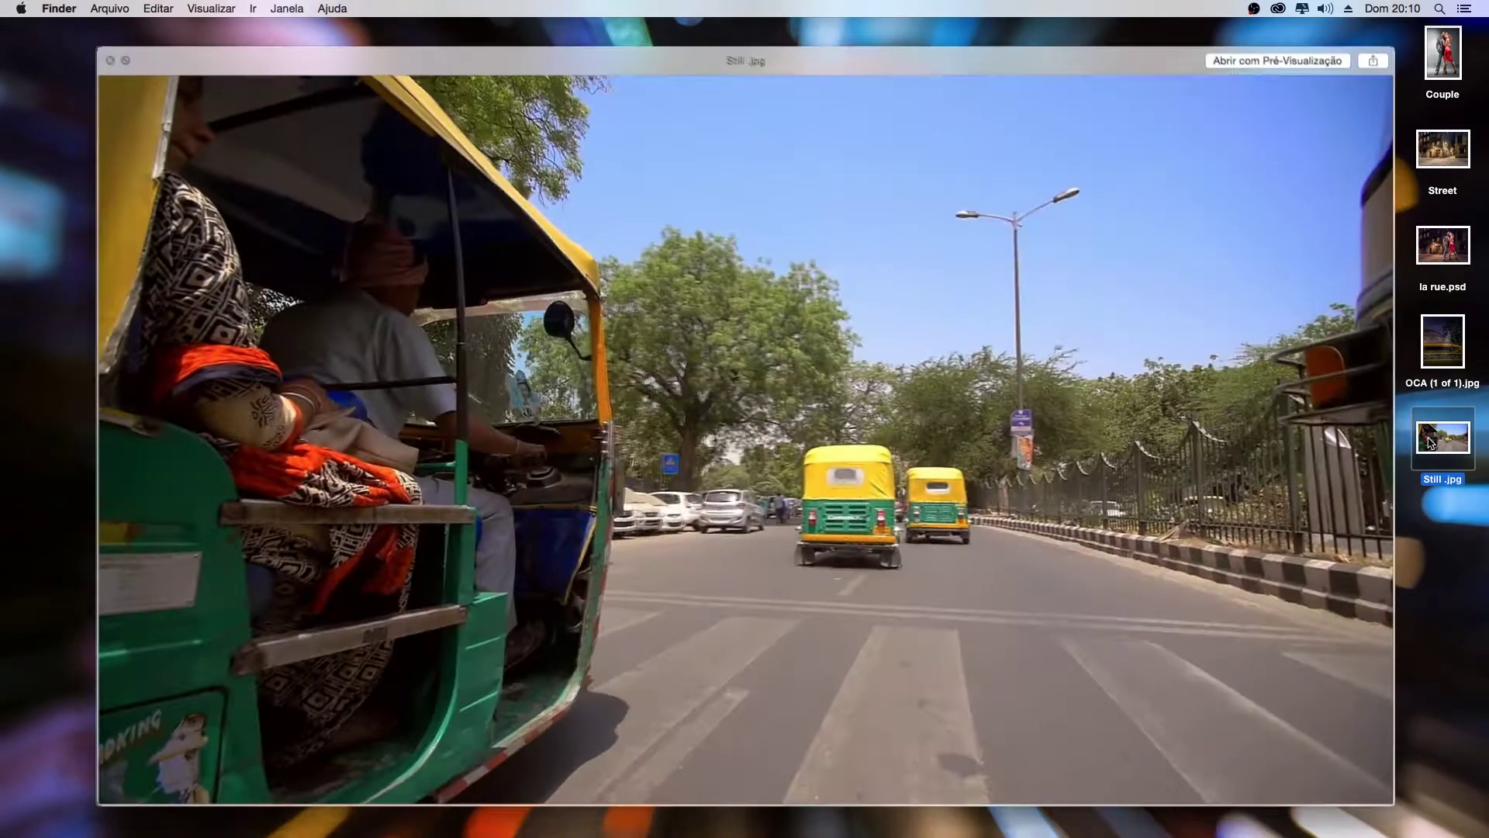
key("space")
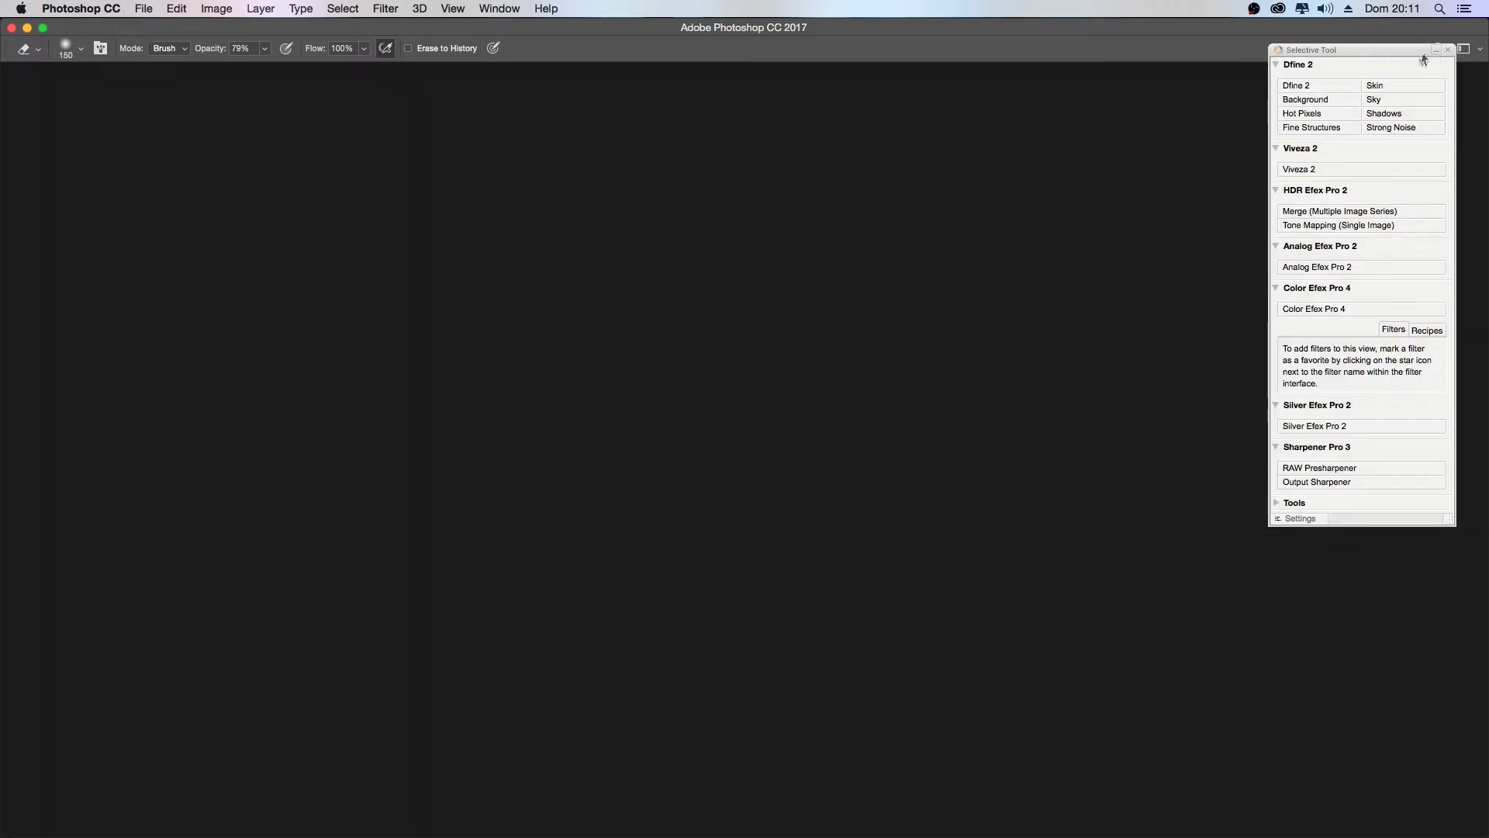
- Collapse the plugin panel and open Still.jpg from the Mesa folder in Photoshop
left_click(1436, 50)
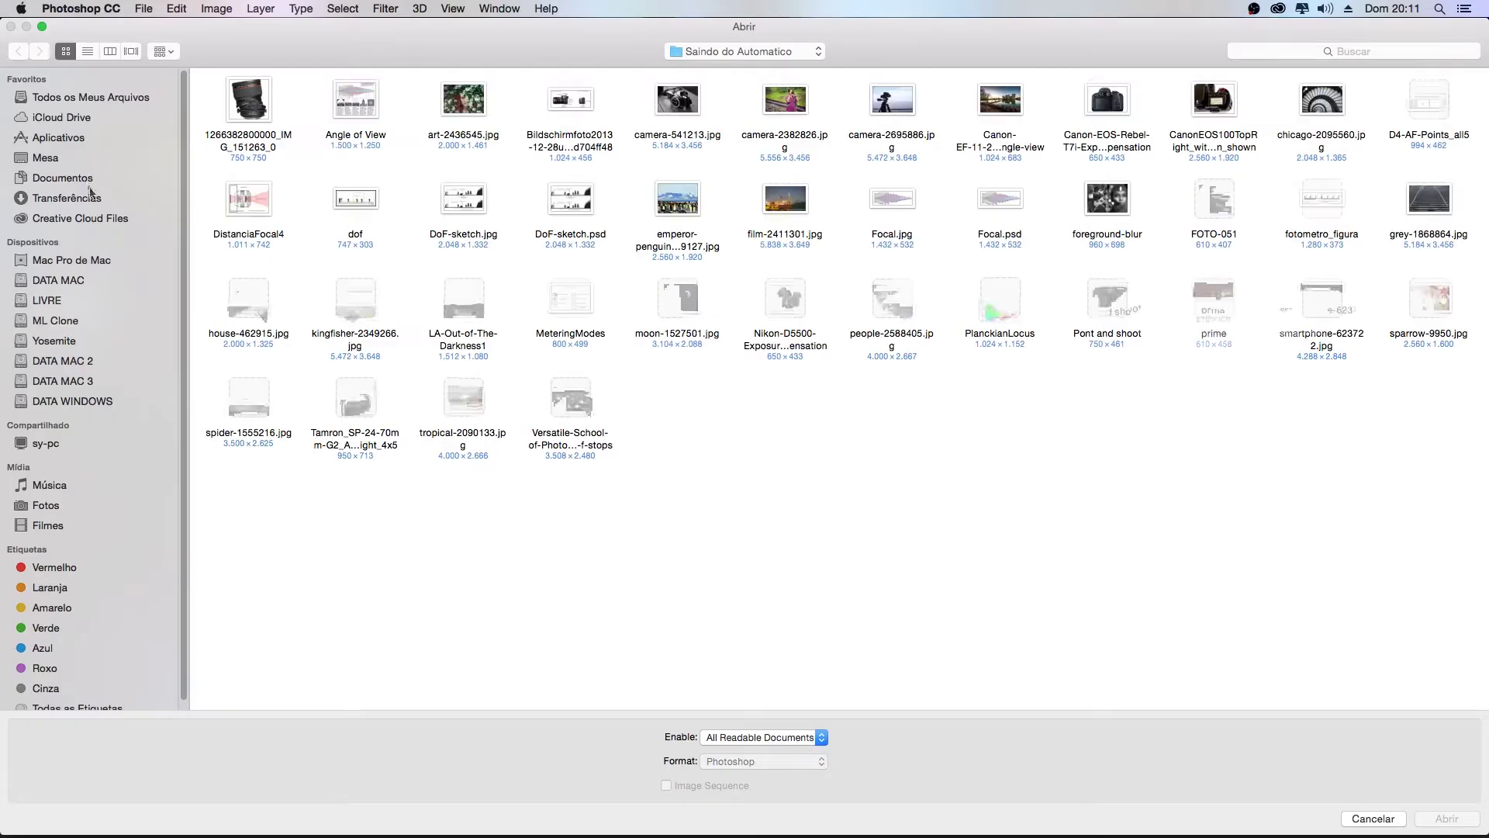
left_click_drag(54, 138, 51, 161)
left_click(48, 158)
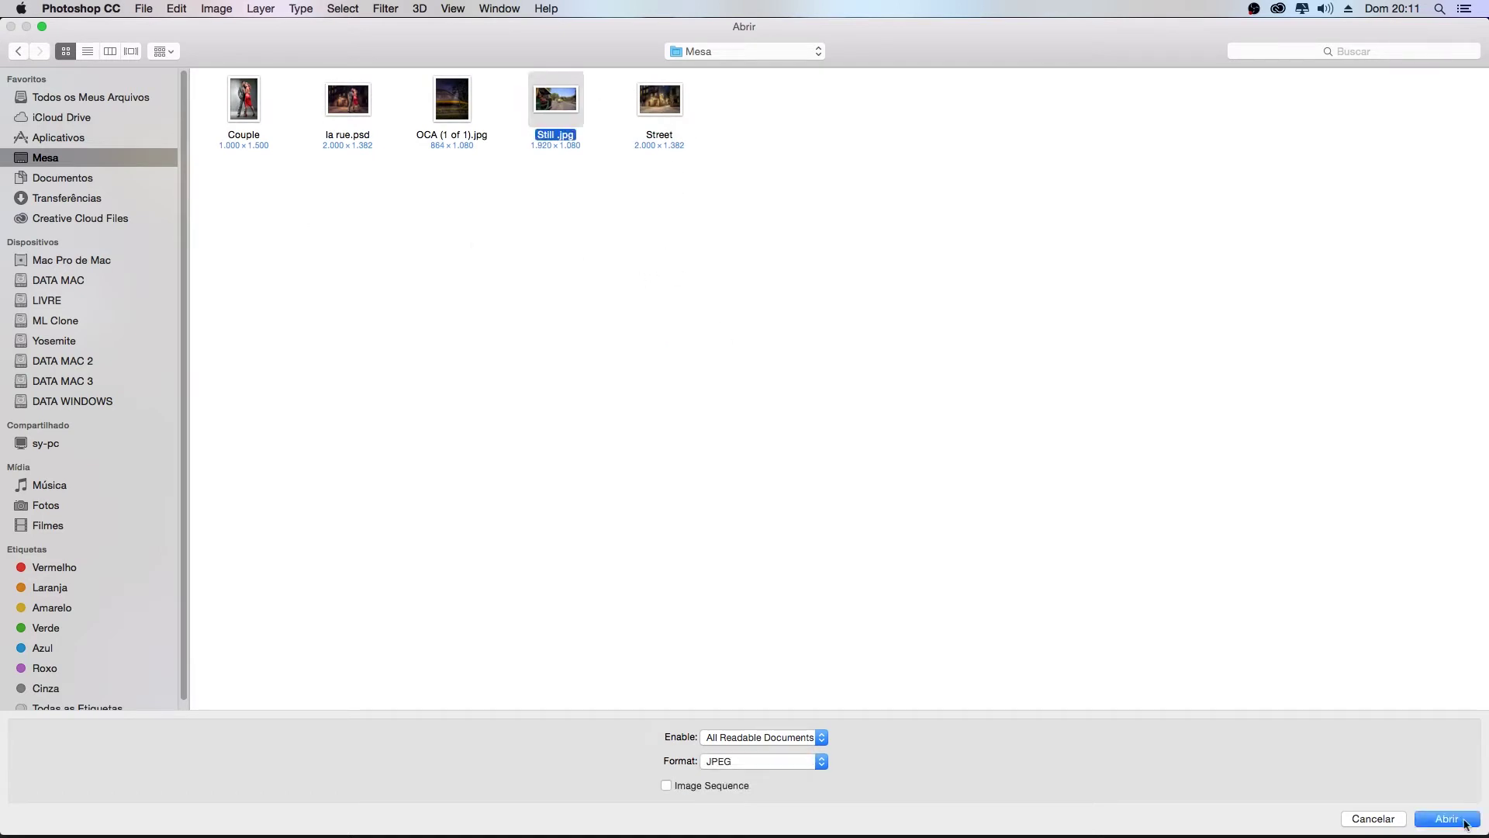
left_click(1464, 820)
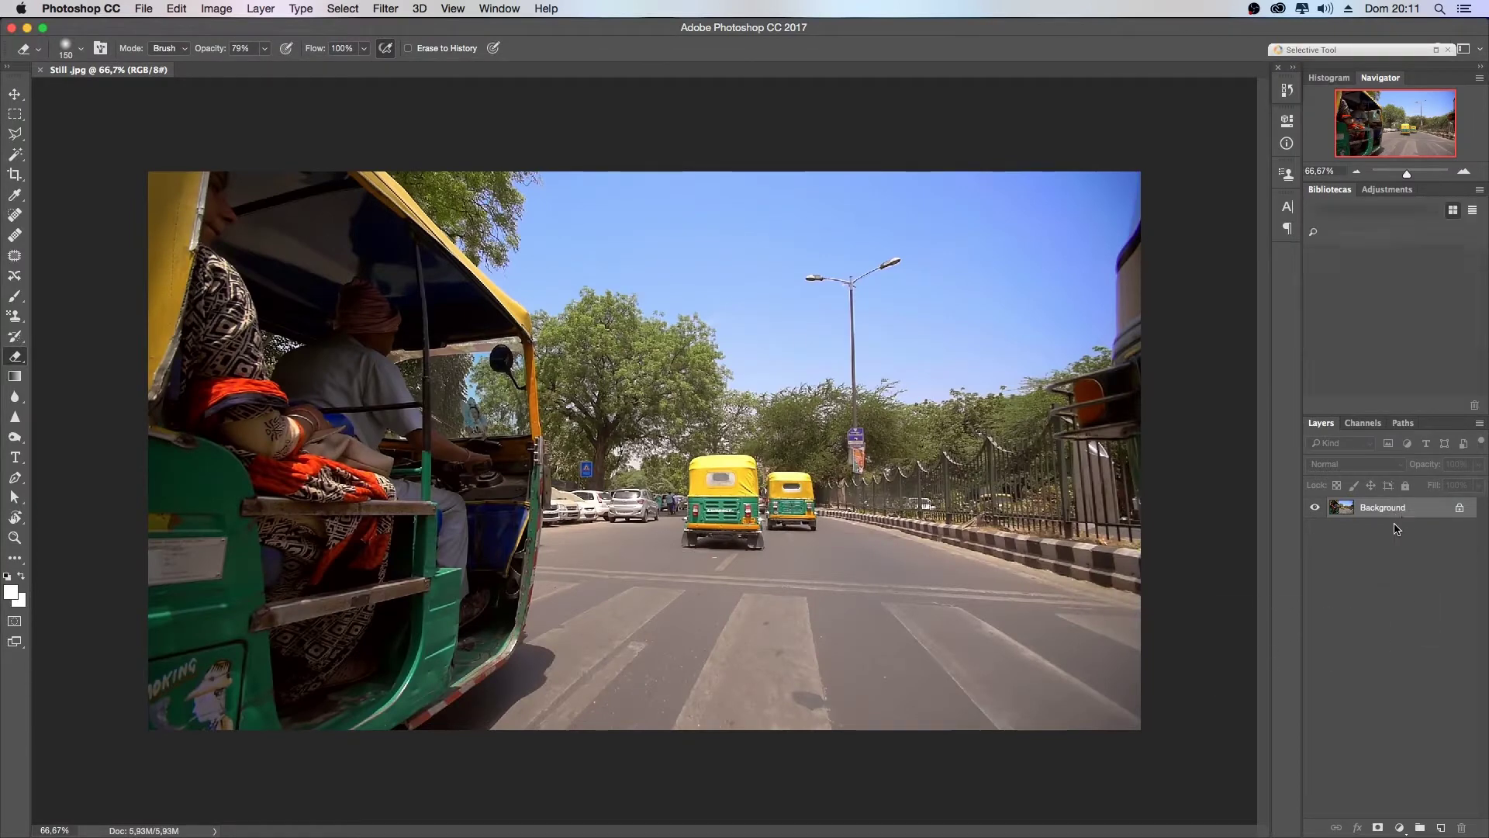
- Add a Curves layer shaped as an S-curve, then add a Hue/Saturation layer
left_click(1386, 189)
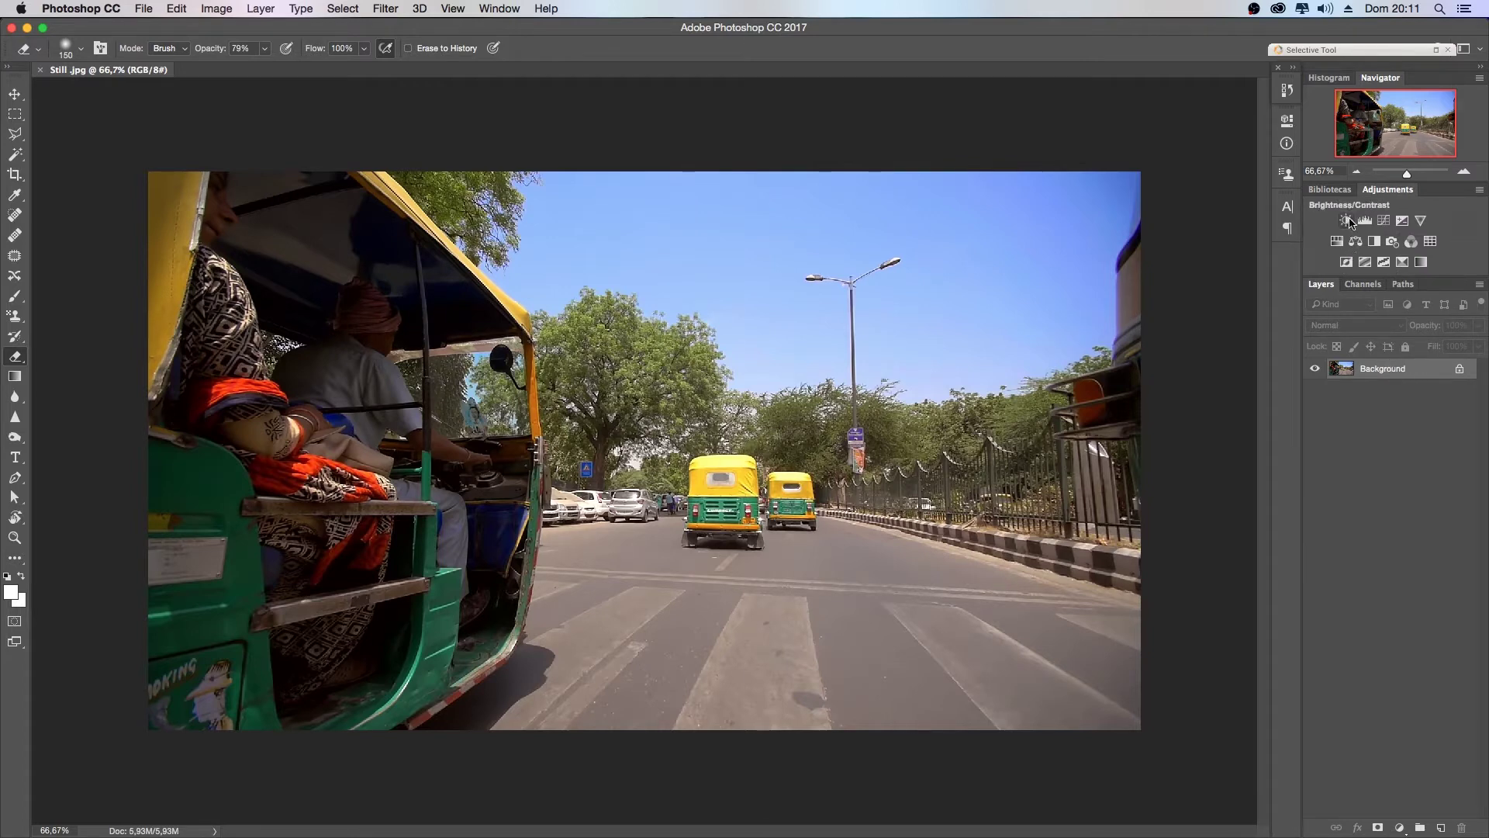
left_click(1385, 222)
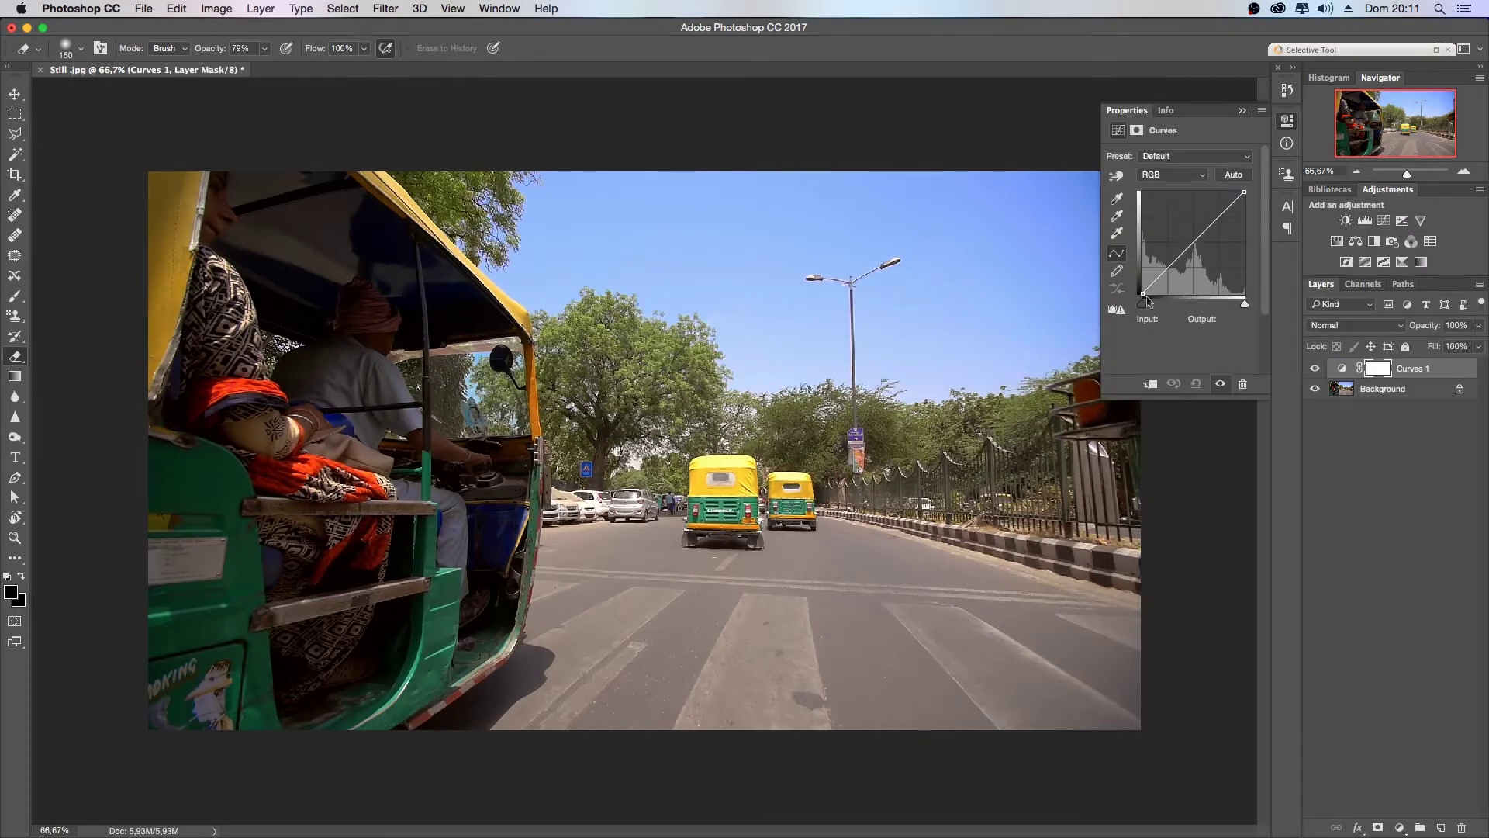
mouse_move(1105, 395)
left_mouse_down()
mouse_move(1014, 428)
mouse_move(976, 463)
left_mouse_up()
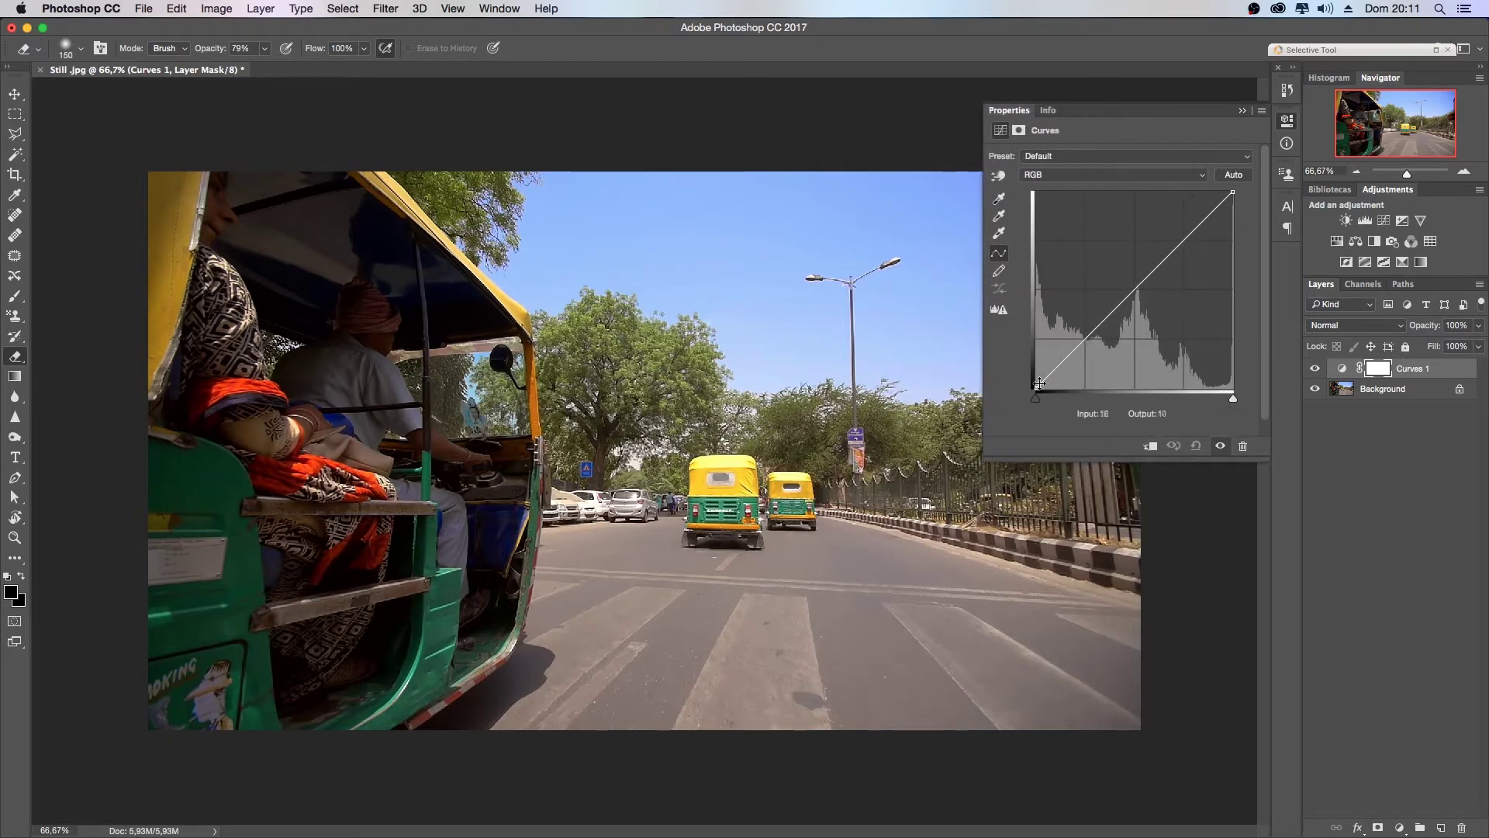
left_click(1056, 365)
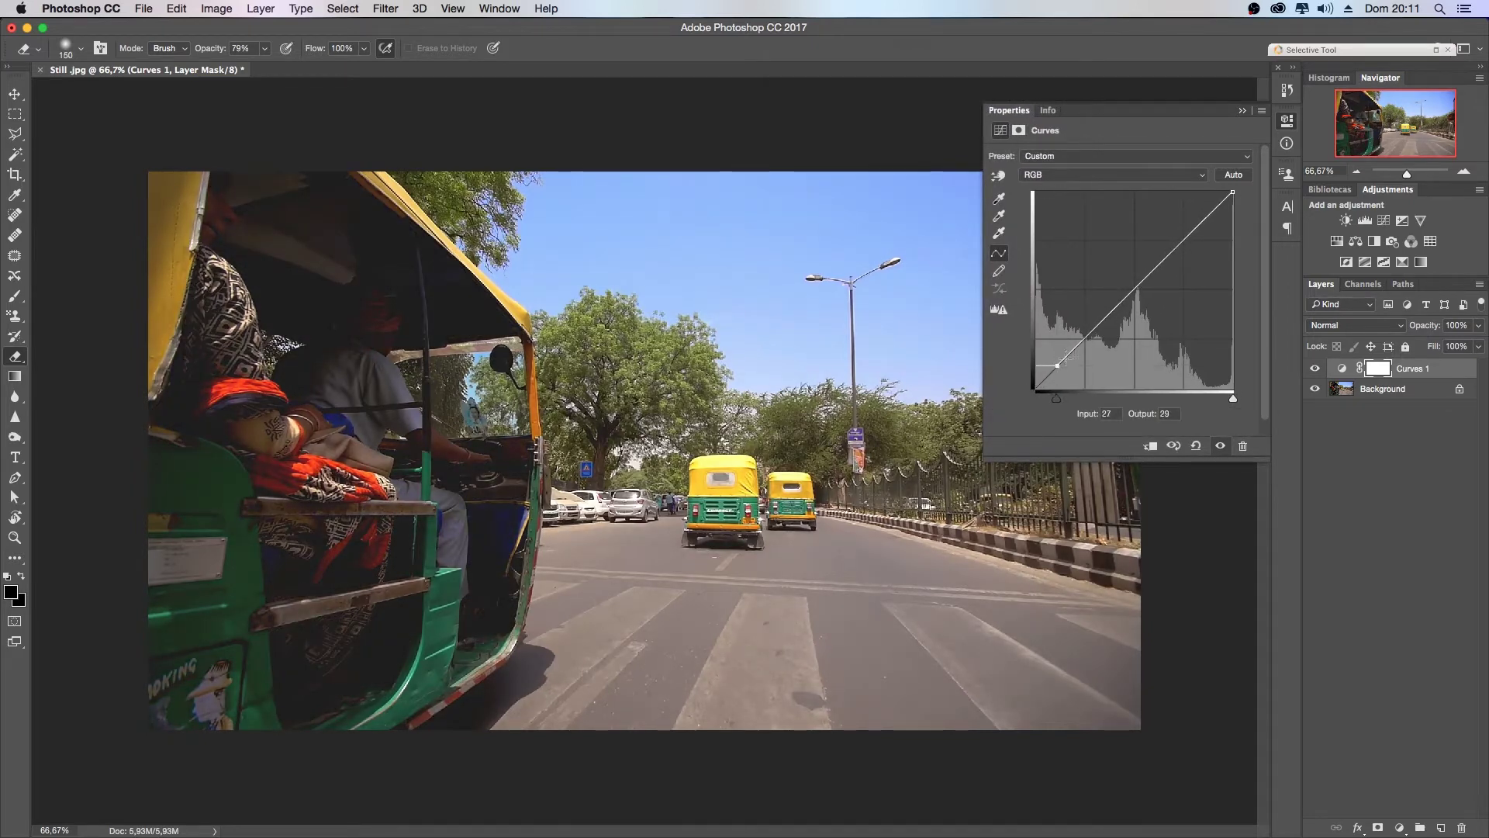
left_click_drag(1077, 347, 1077, 353)
left_click(1135, 292)
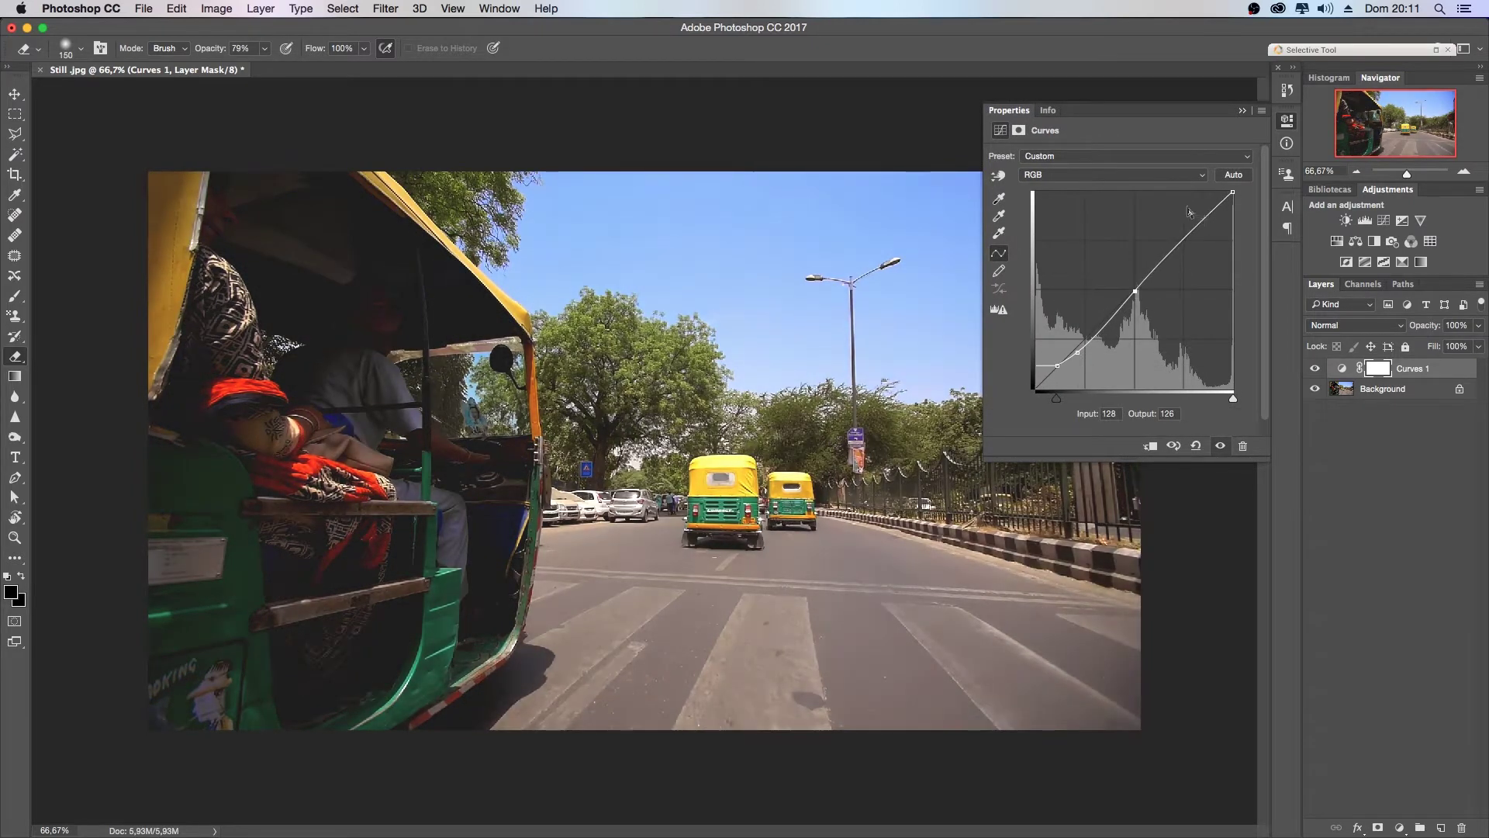
left_click(1107, 331)
left_click_drag(1188, 237, 1231, 201)
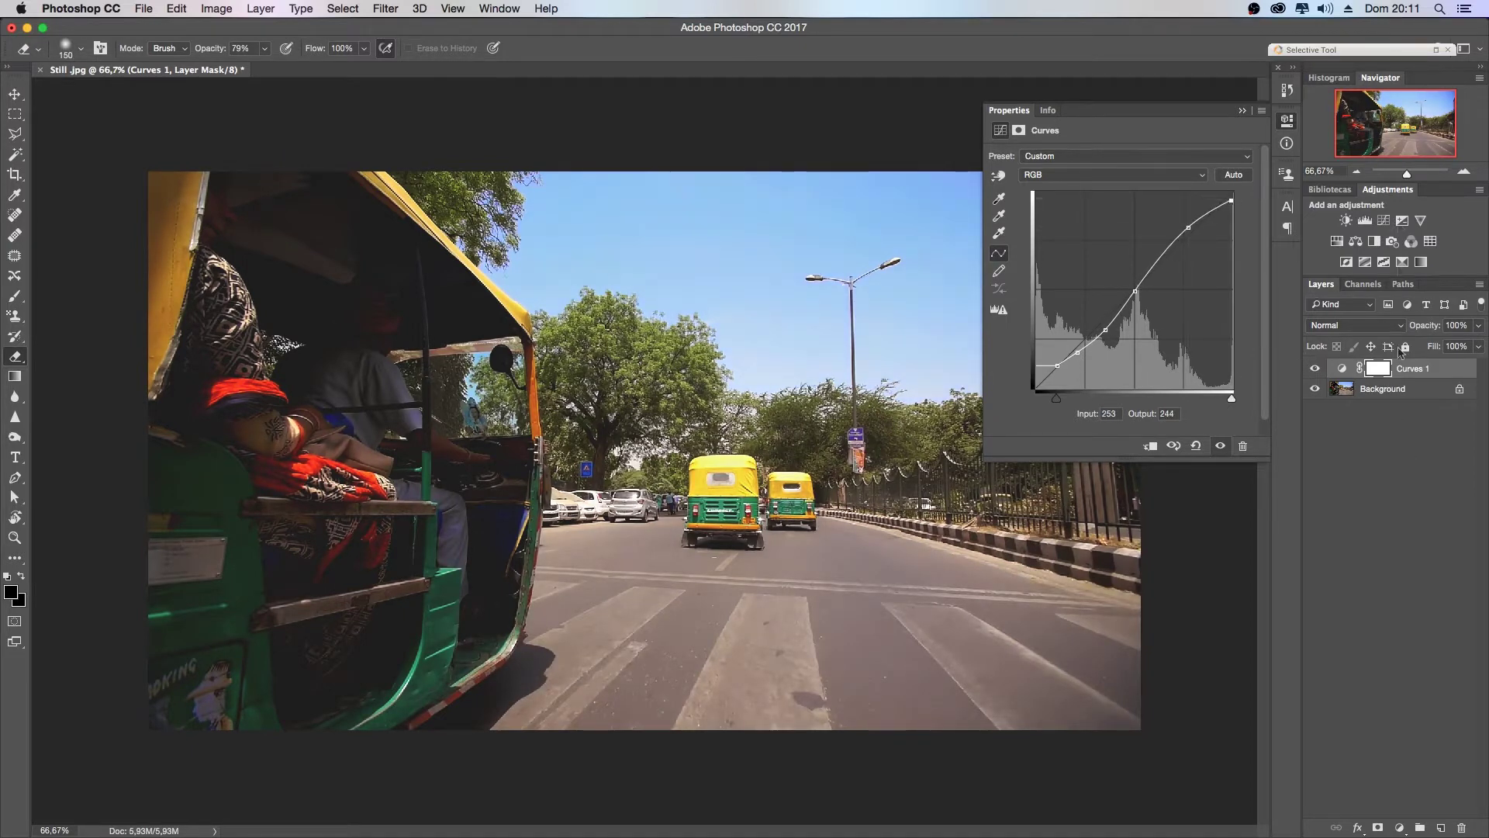
left_click(1337, 242)
- Shift the hue and lower the saturation of the Greens range
left_click(1073, 177)
left_click(1067, 208)
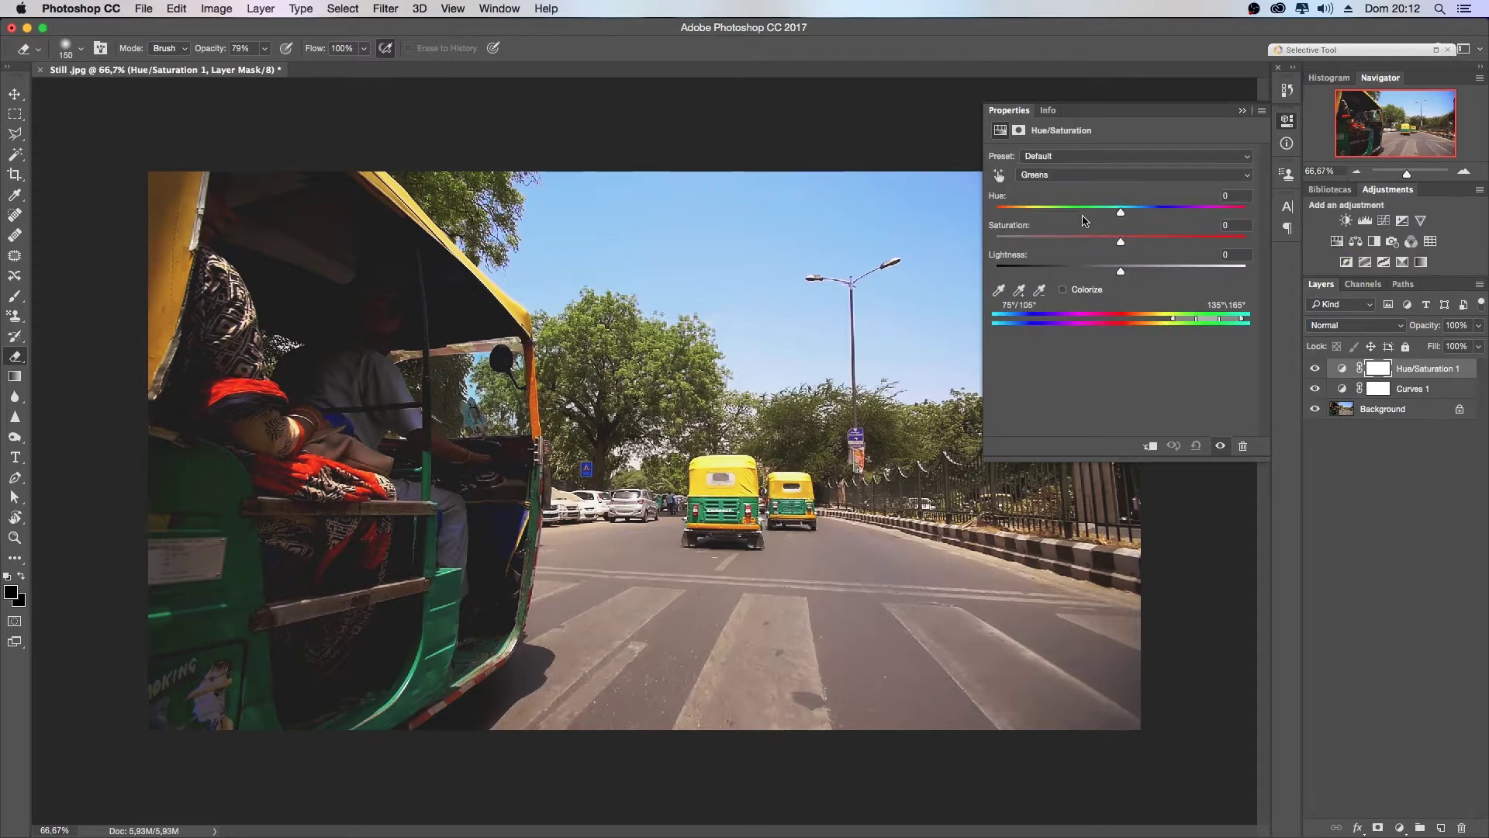
mouse_move(1122, 214)
left_mouse_down()
mouse_move(1084, 214)
mouse_move(1119, 235)
left_mouse_up()
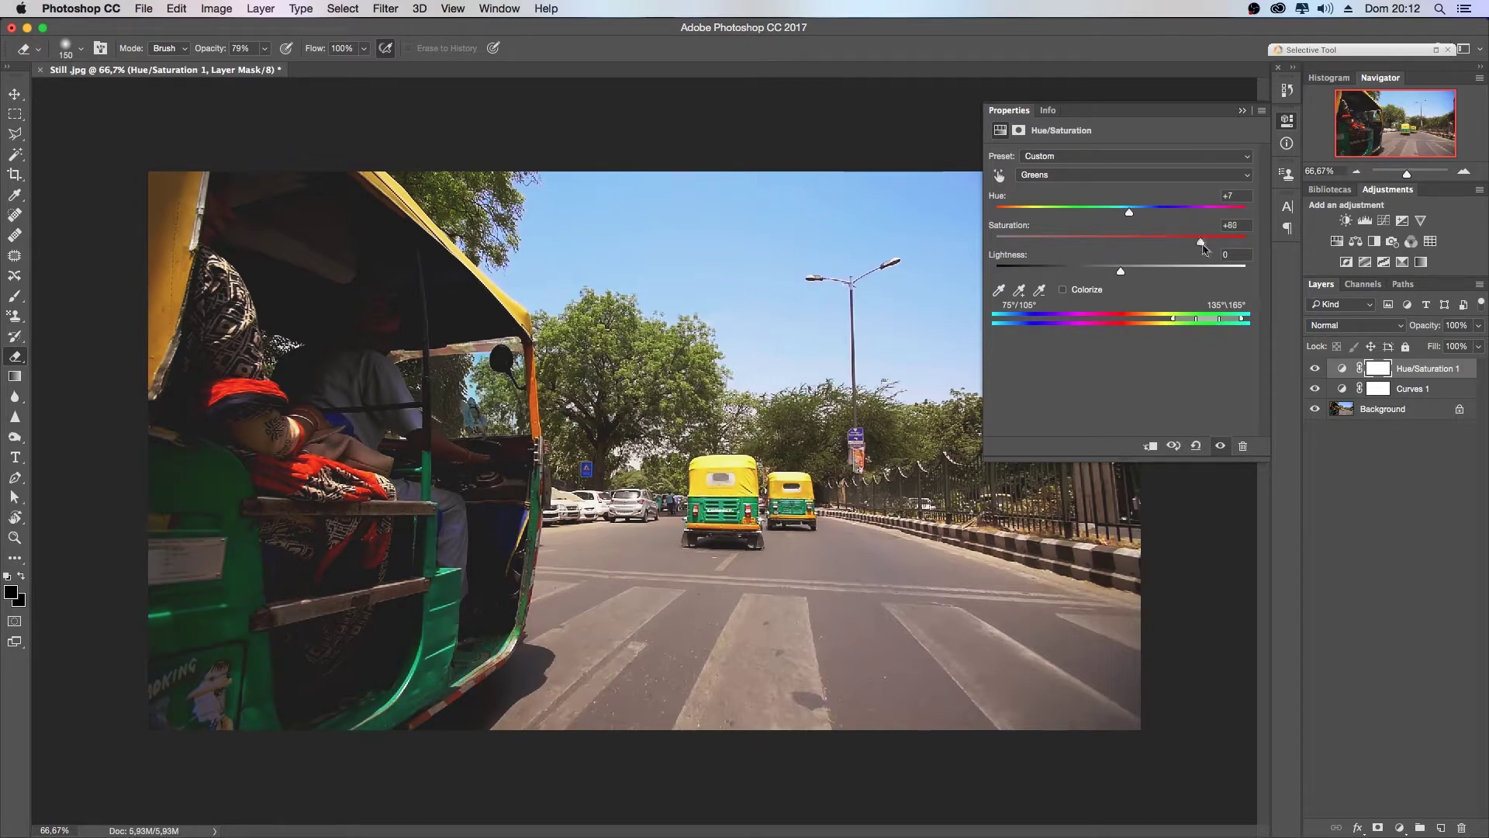
left_click_drag(1201, 243, 1047, 243)
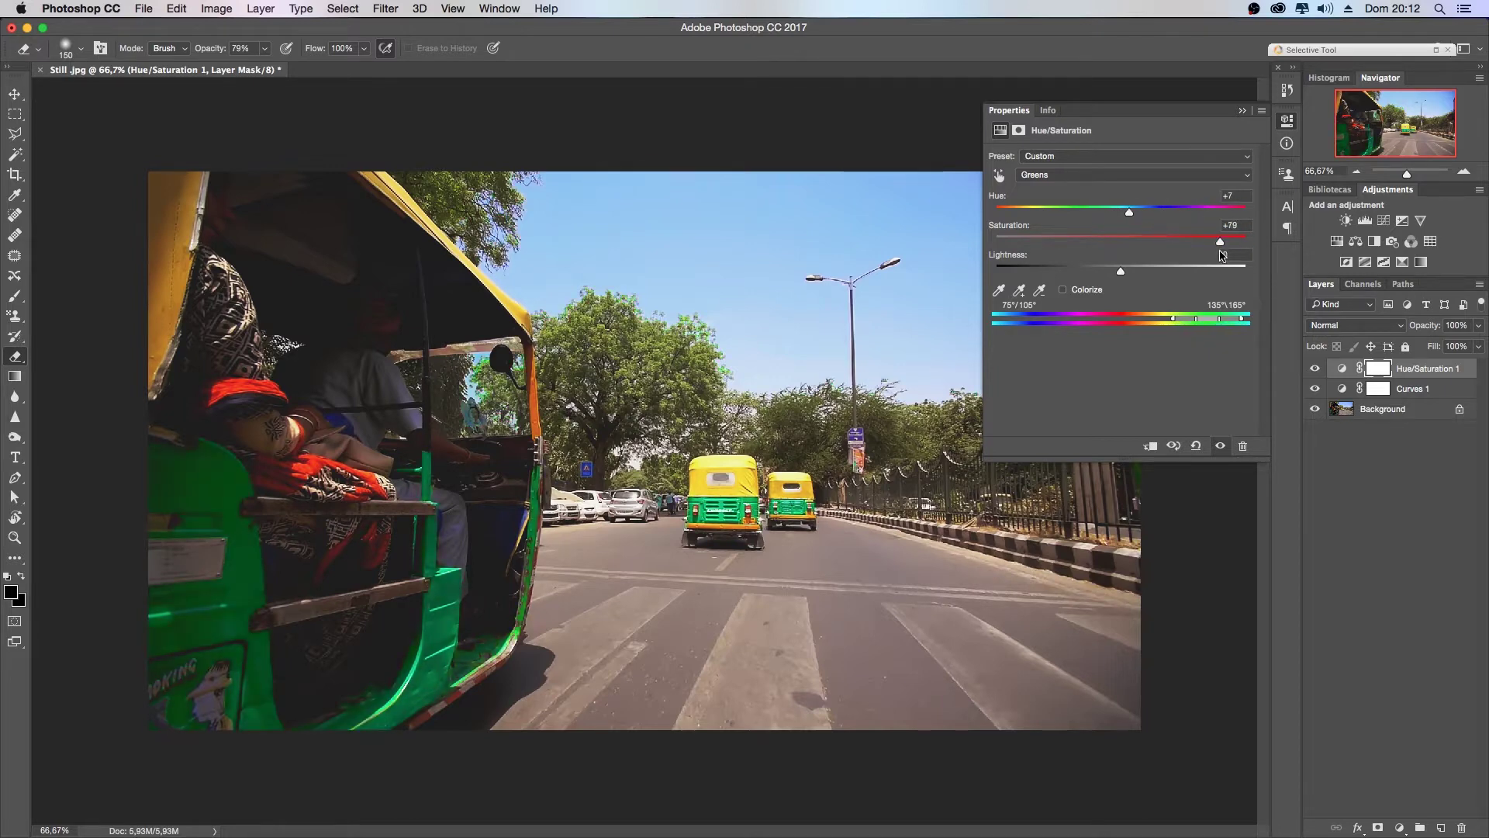
- Push the Yellows toward orange with hue -14 and saturation -20
left_click(1082, 174)
left_click(1083, 161)
left_click_drag(1120, 213, 1095, 243)
left_click(1105, 213)
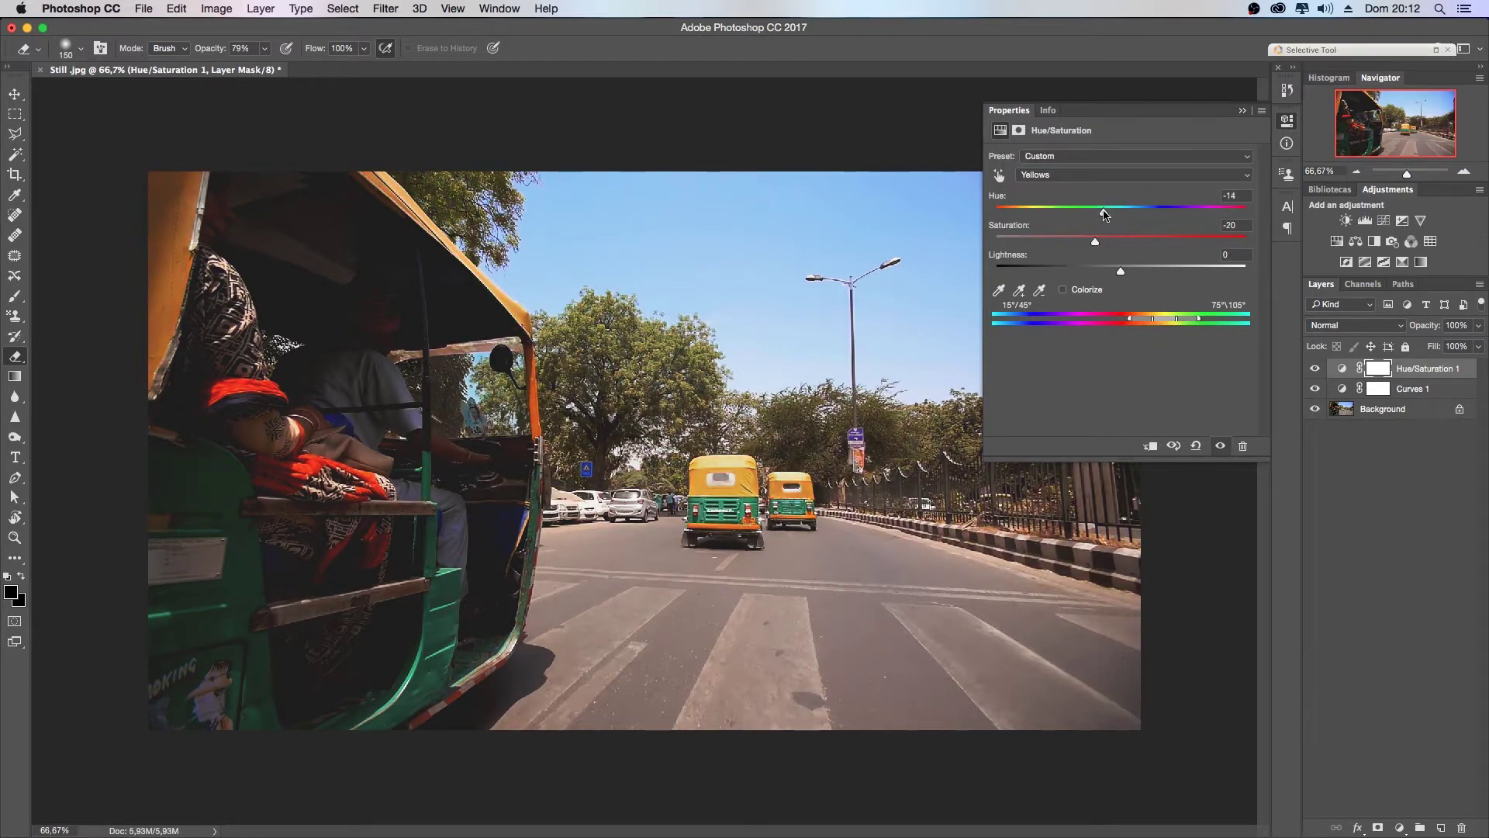
left_click(1097, 156)
left_click(1098, 156)
- Darken Blues to lightness -57 and select the Cyans range for lightness -48
left_click(1097, 175)
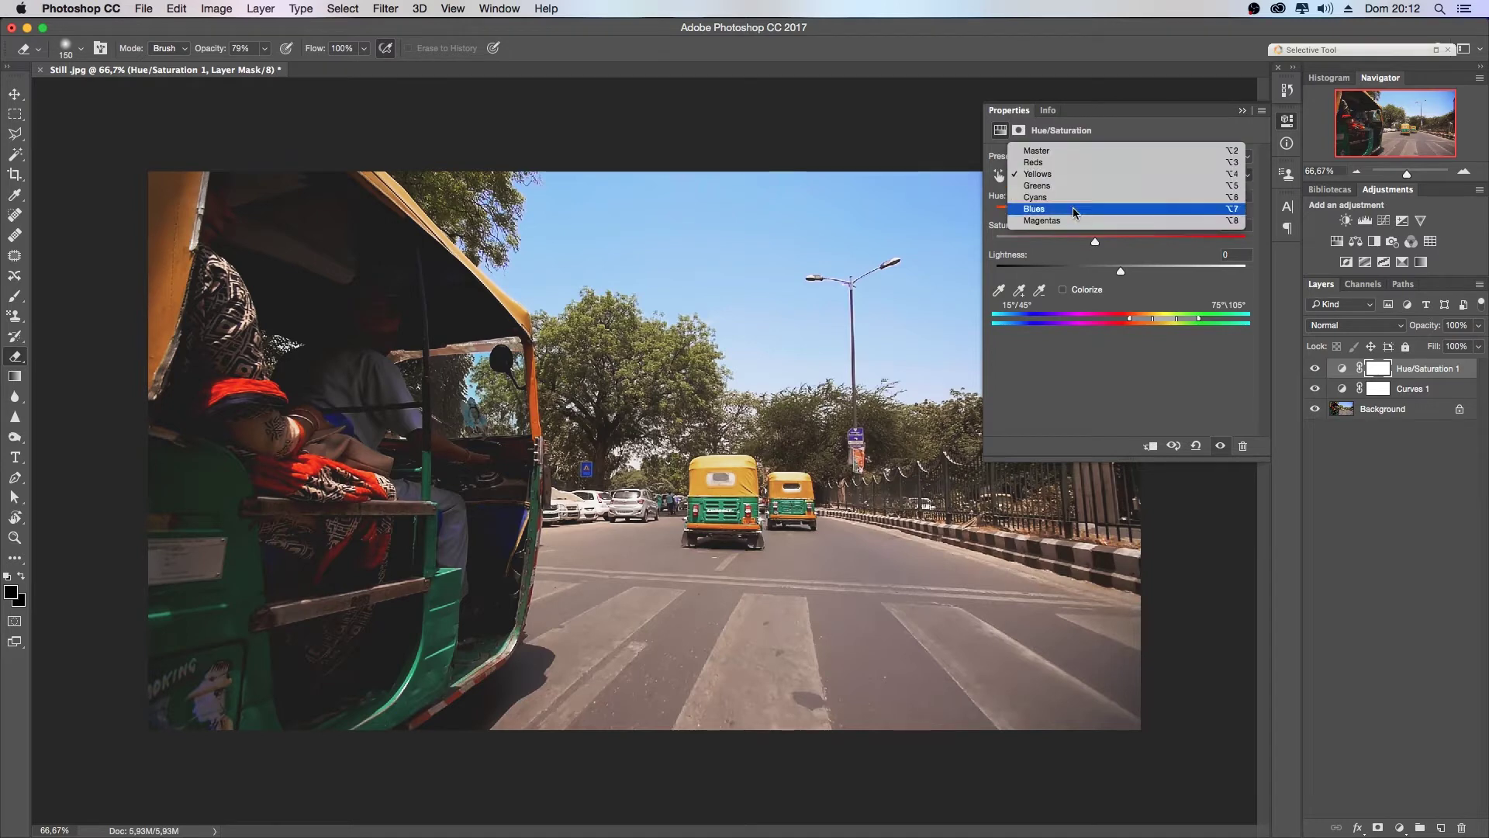
left_click(1102, 217)
left_click_drag(1063, 269, 1049, 273)
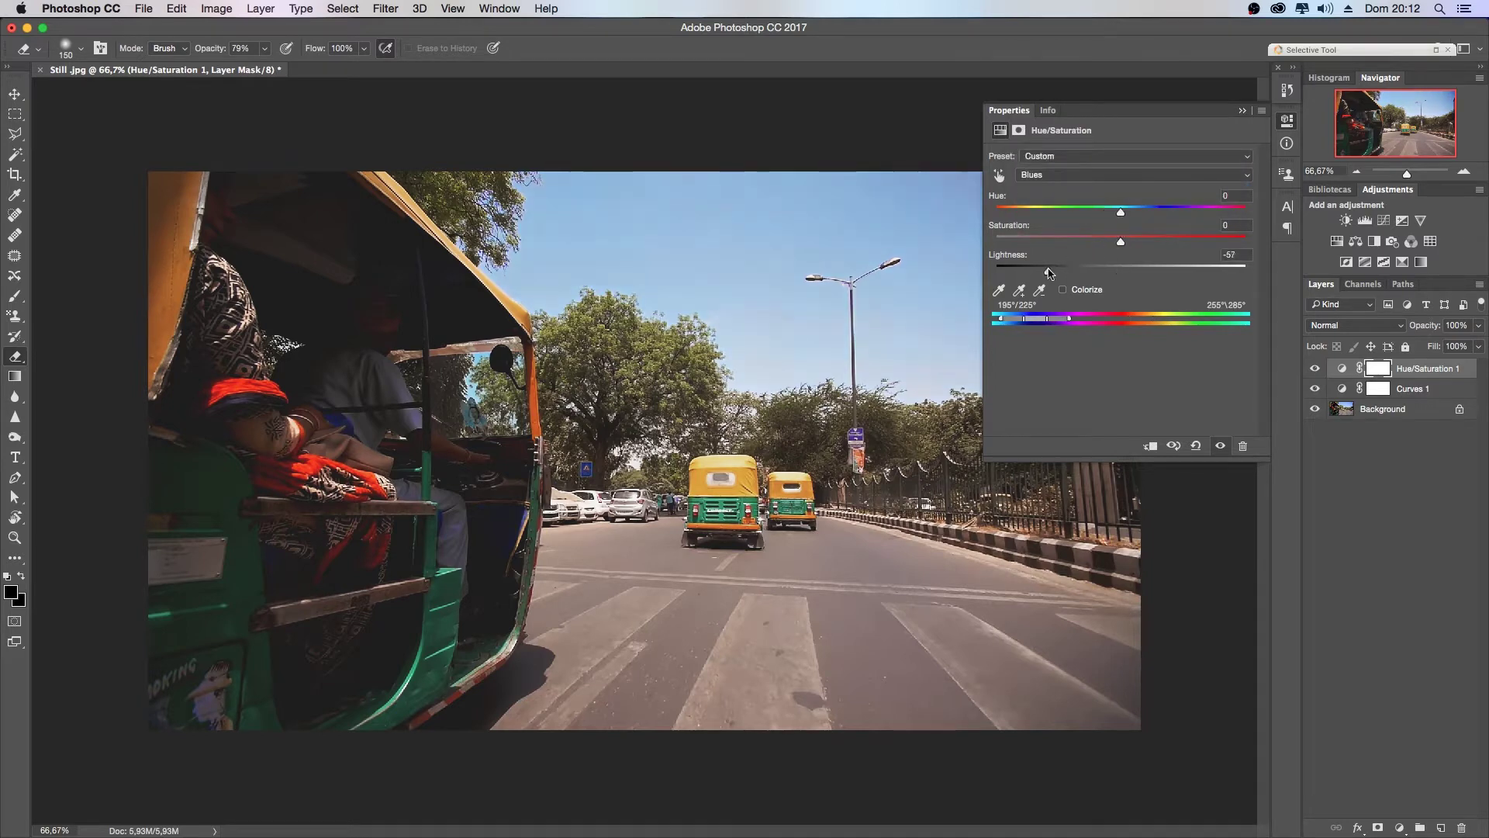
left_click(1110, 175)
left_click(1090, 163)
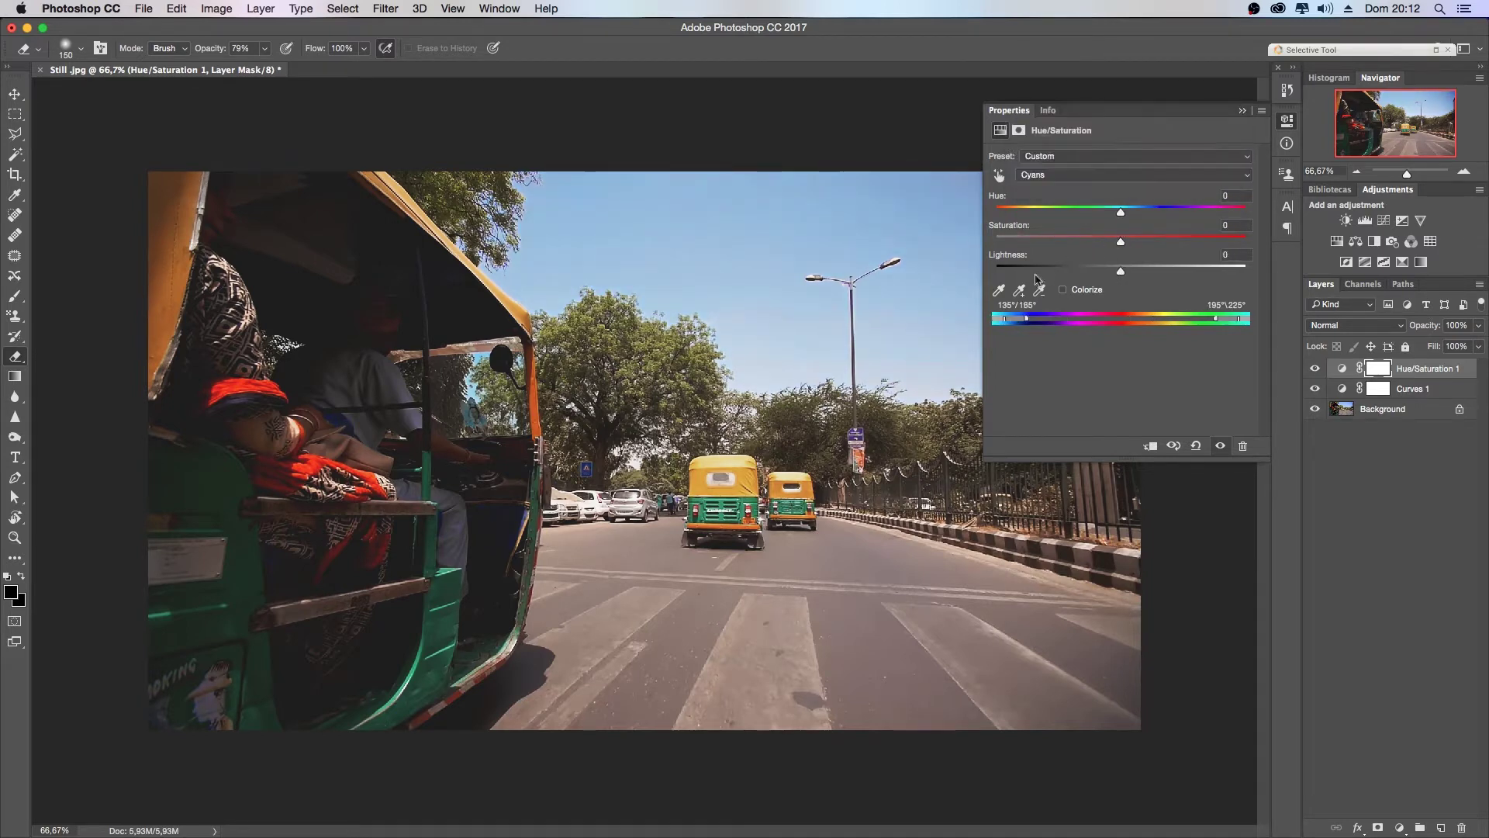
- Return Master hue near natural, set Master lightness to -9, and close the panel
left_click(1088, 175)
left_click(1082, 128)
left_click(1042, 211)
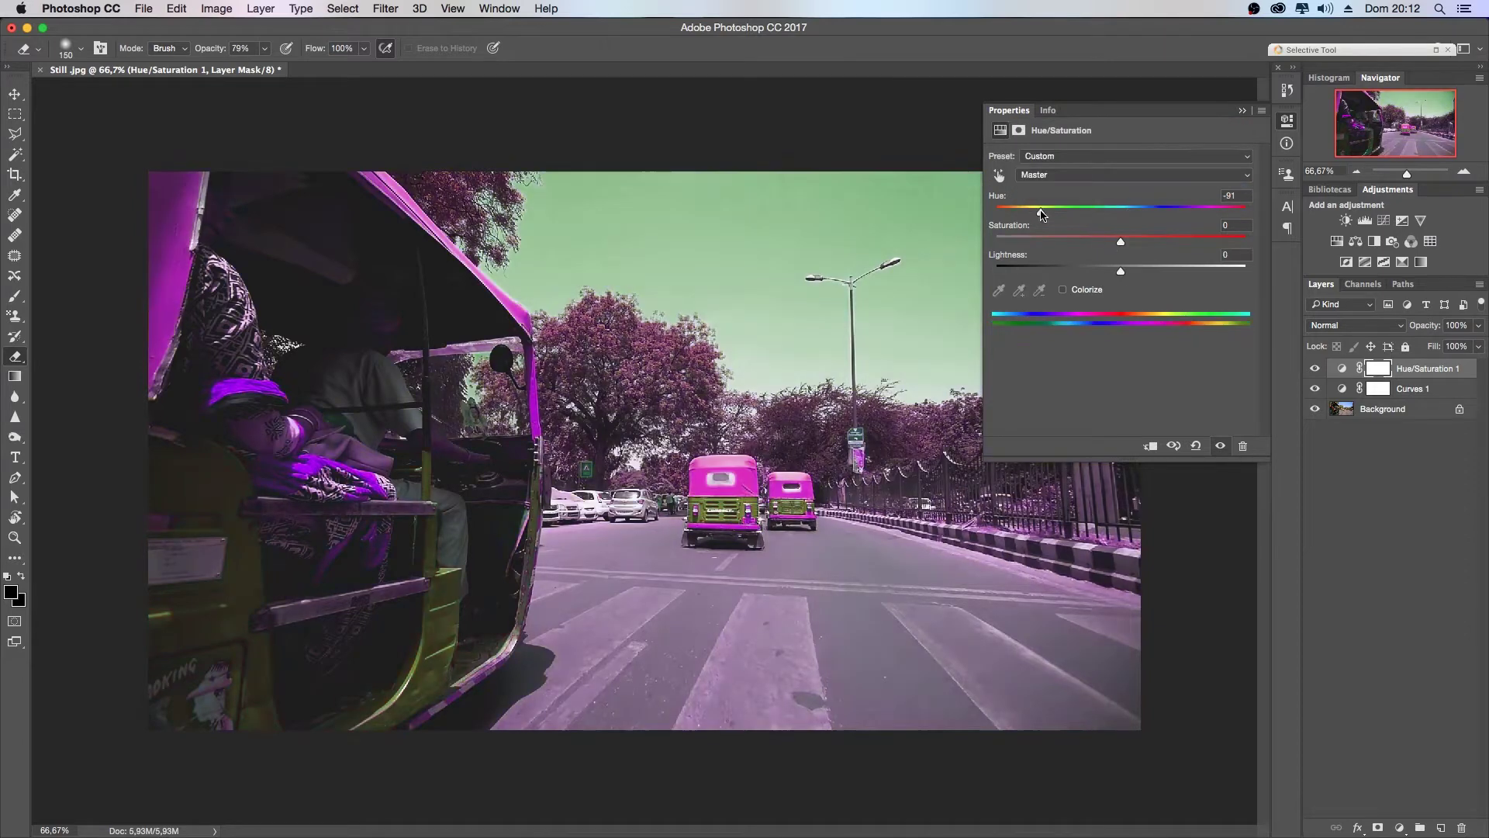
left_click_drag(1042, 214, 1118, 218)
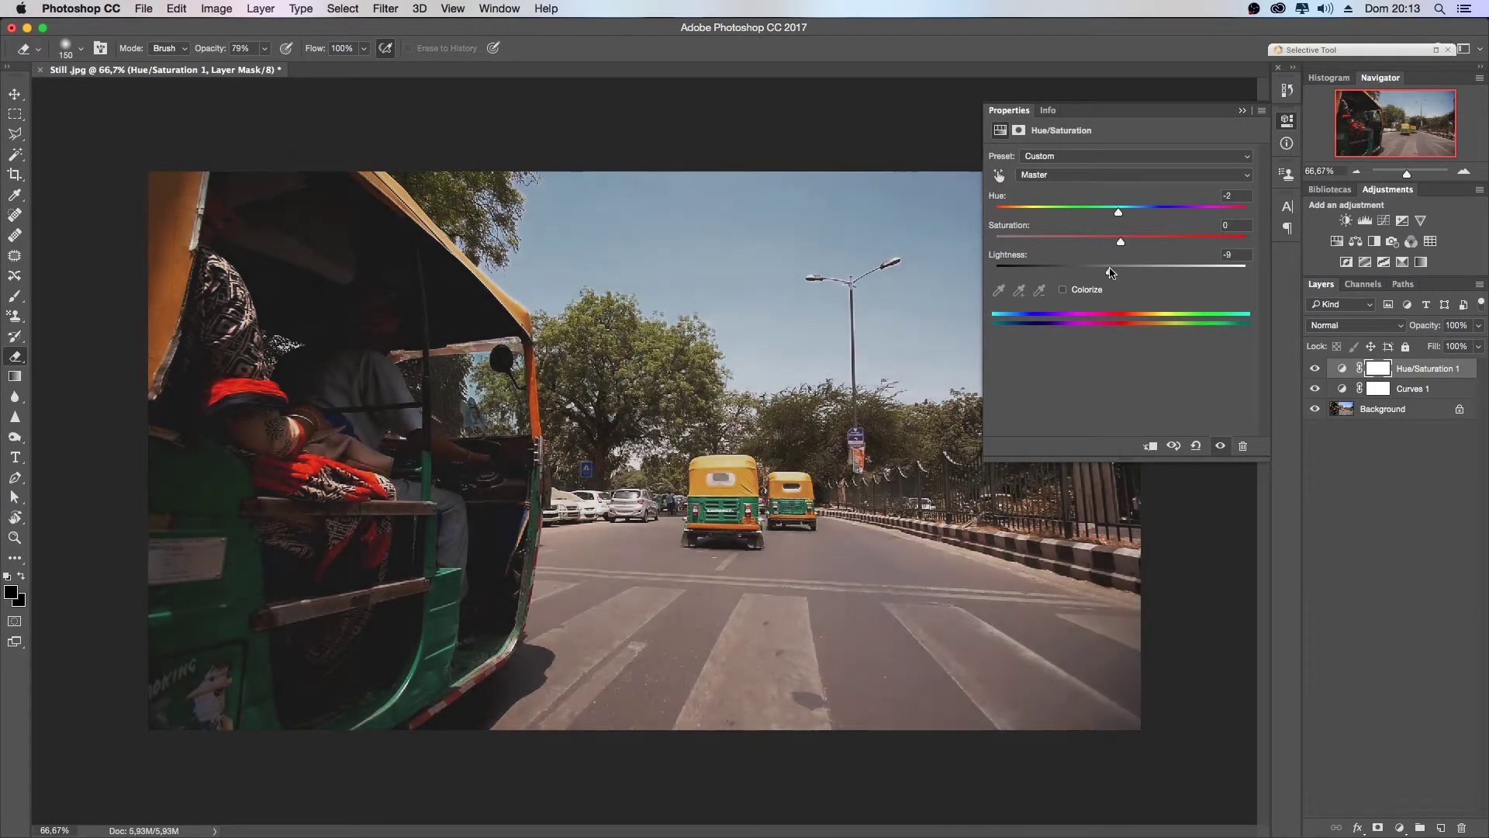
left_click(1121, 272)
left_click(1287, 120)
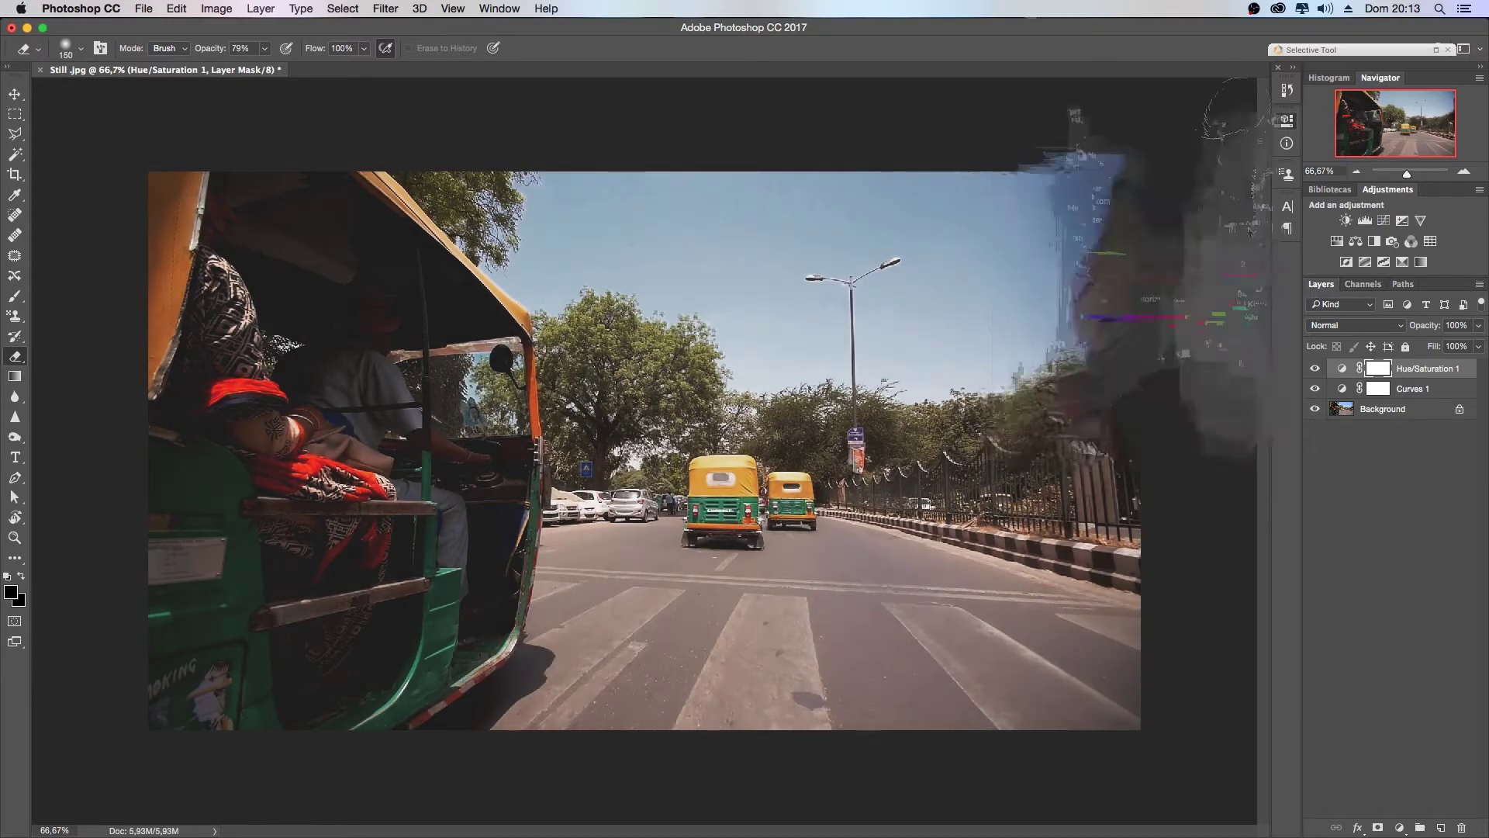
- Add Vibrance (+31, saturation -15) and Levels (5, 1.07, 232) adjustment layers
left_click(1421, 220)
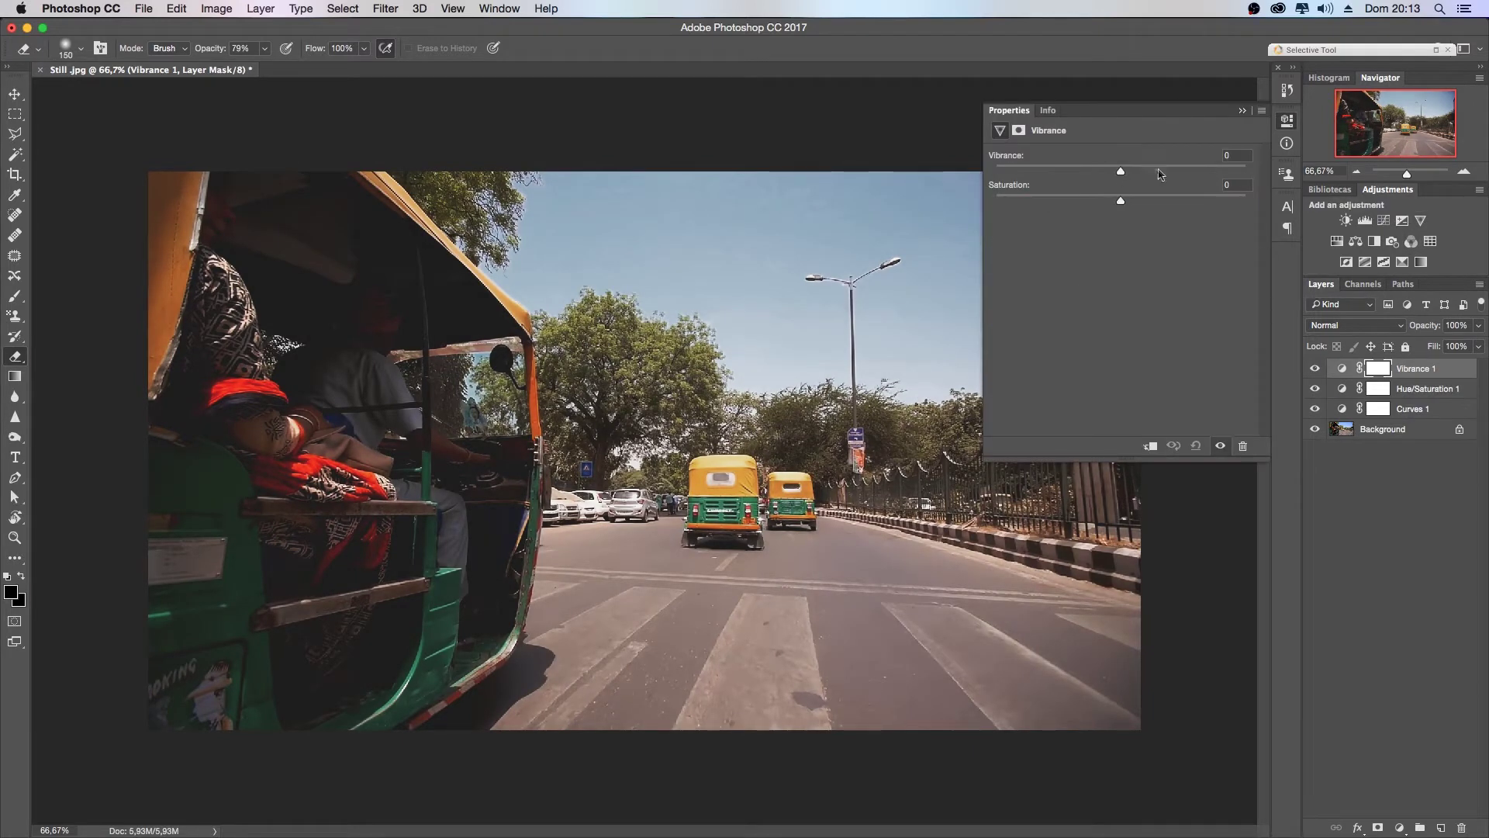
left_click_drag(1088, 201, 1081, 203)
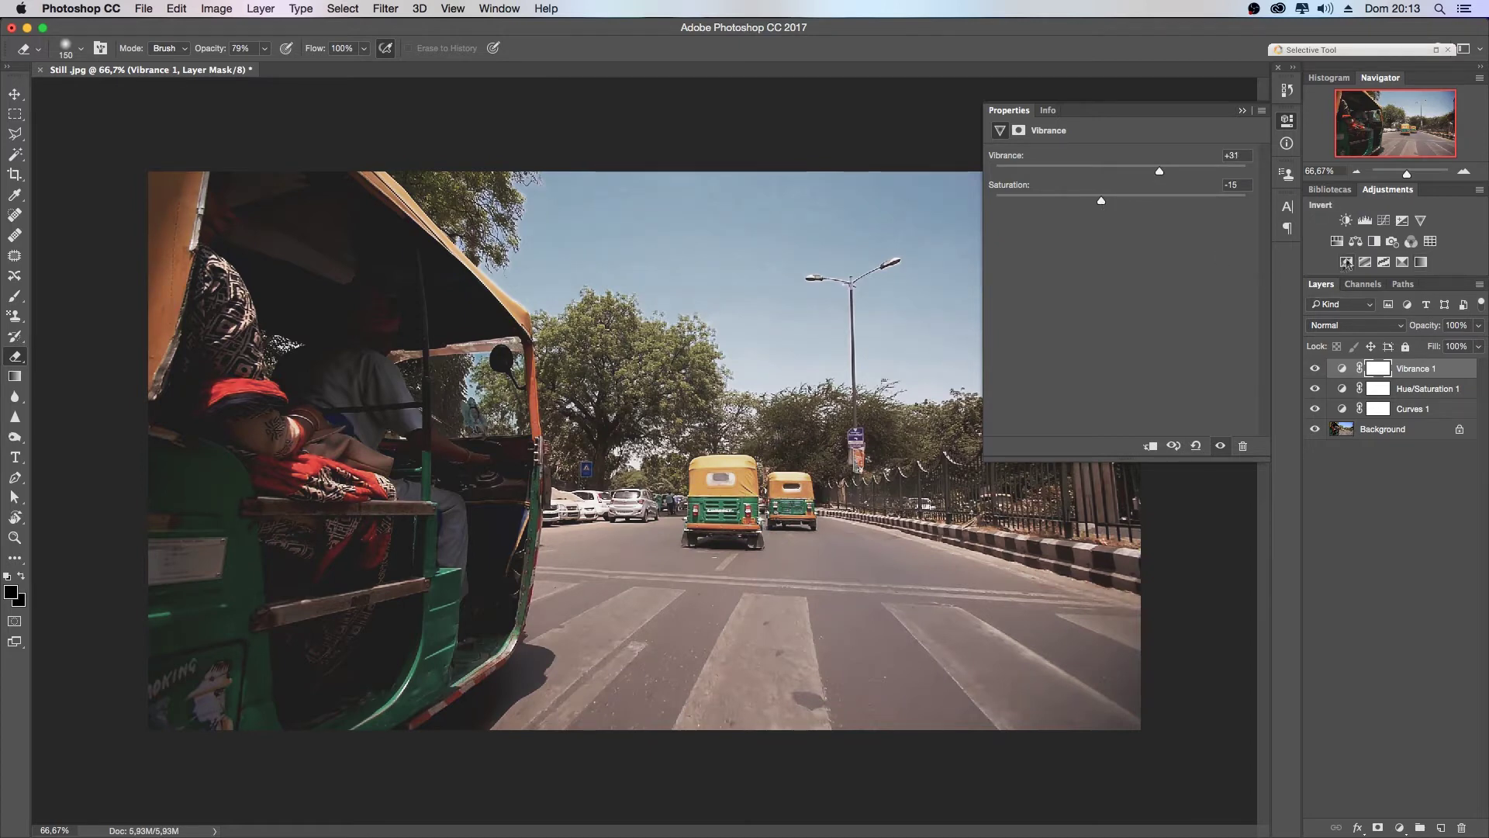
left_click(1366, 220)
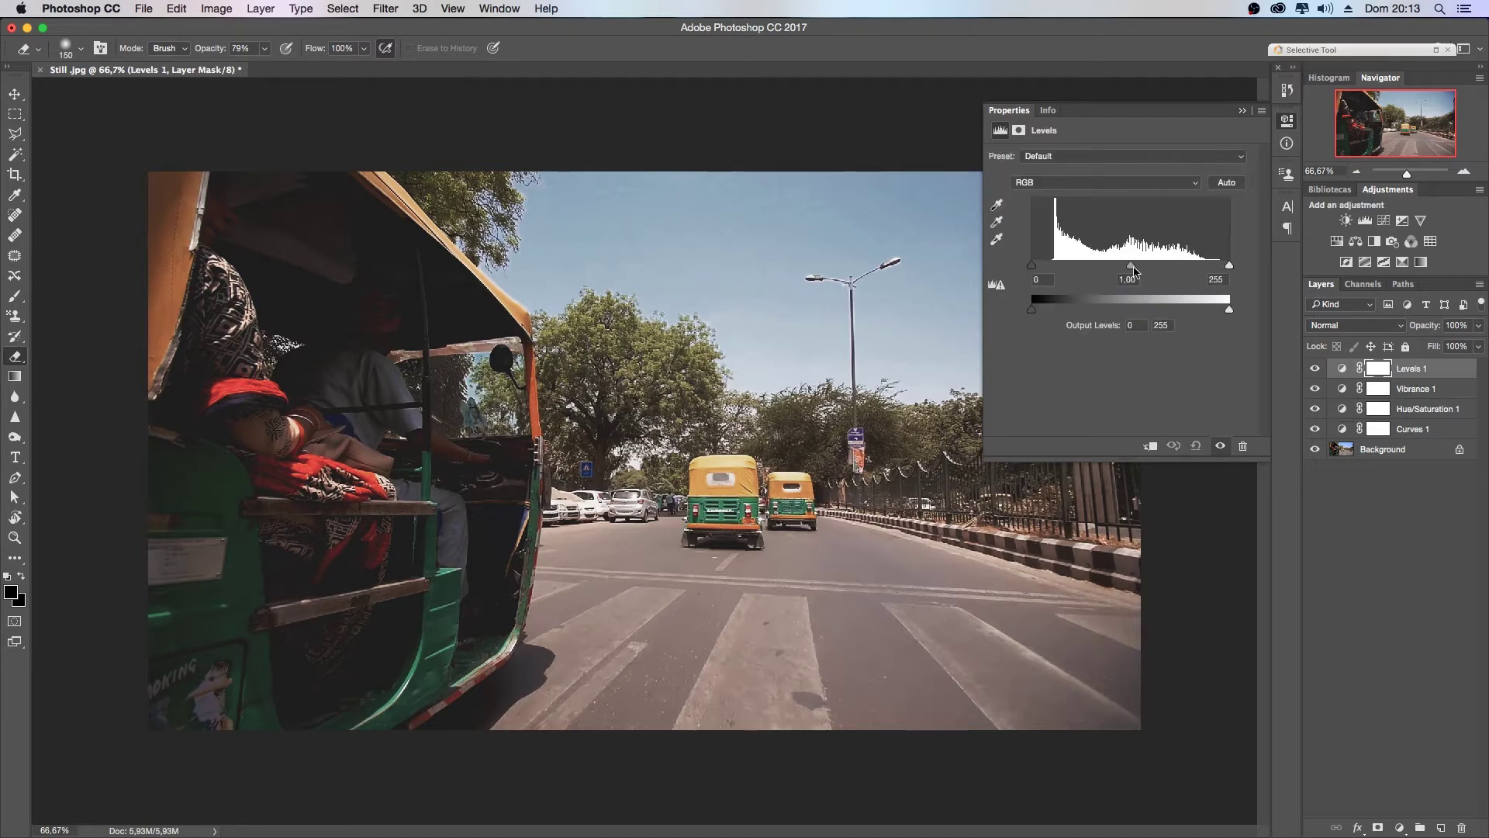
left_click_drag(1134, 271, 1117, 271)
left_click_drag(1229, 265, 1212, 266)
left_click_drag(1112, 270, 1124, 270)
left_click_drag(1031, 265, 1040, 270)
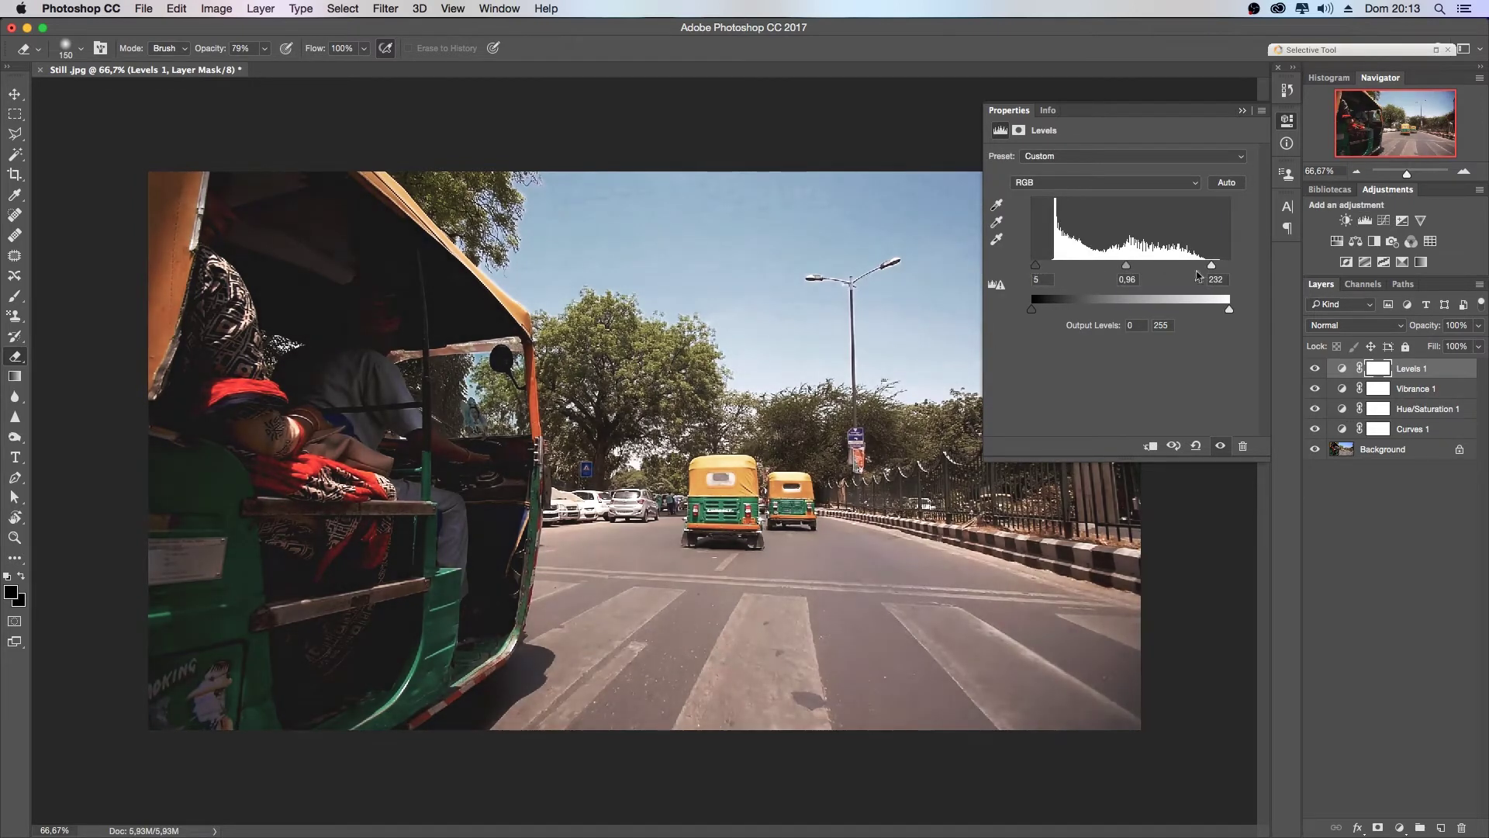
left_click_drag(1130, 269, 1123, 270)
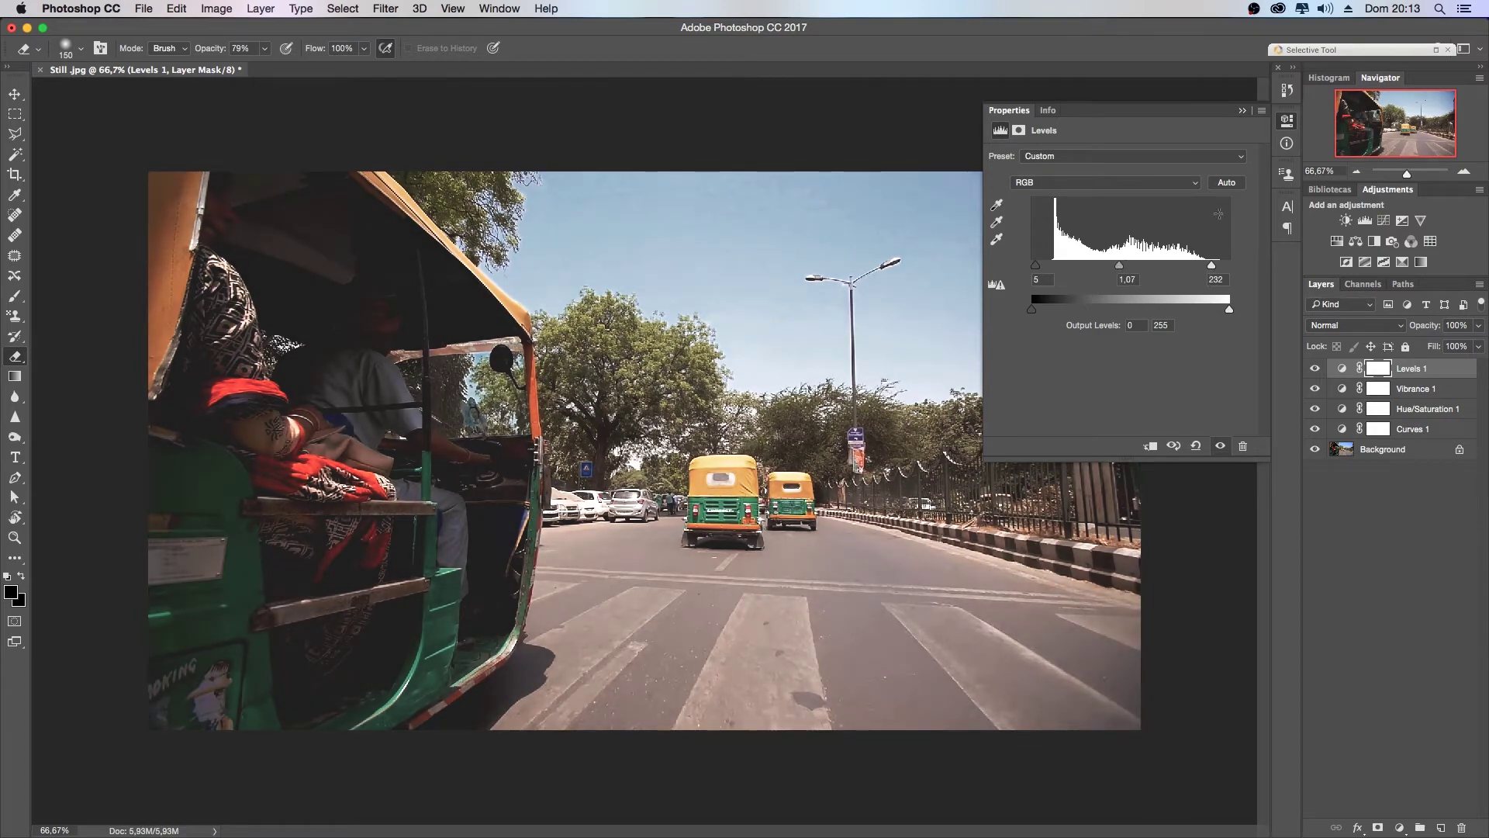
- Toggle Background and adjustment layer visibility to compare the grade with the original
left_click(1244, 113)
left_click(1315, 449)
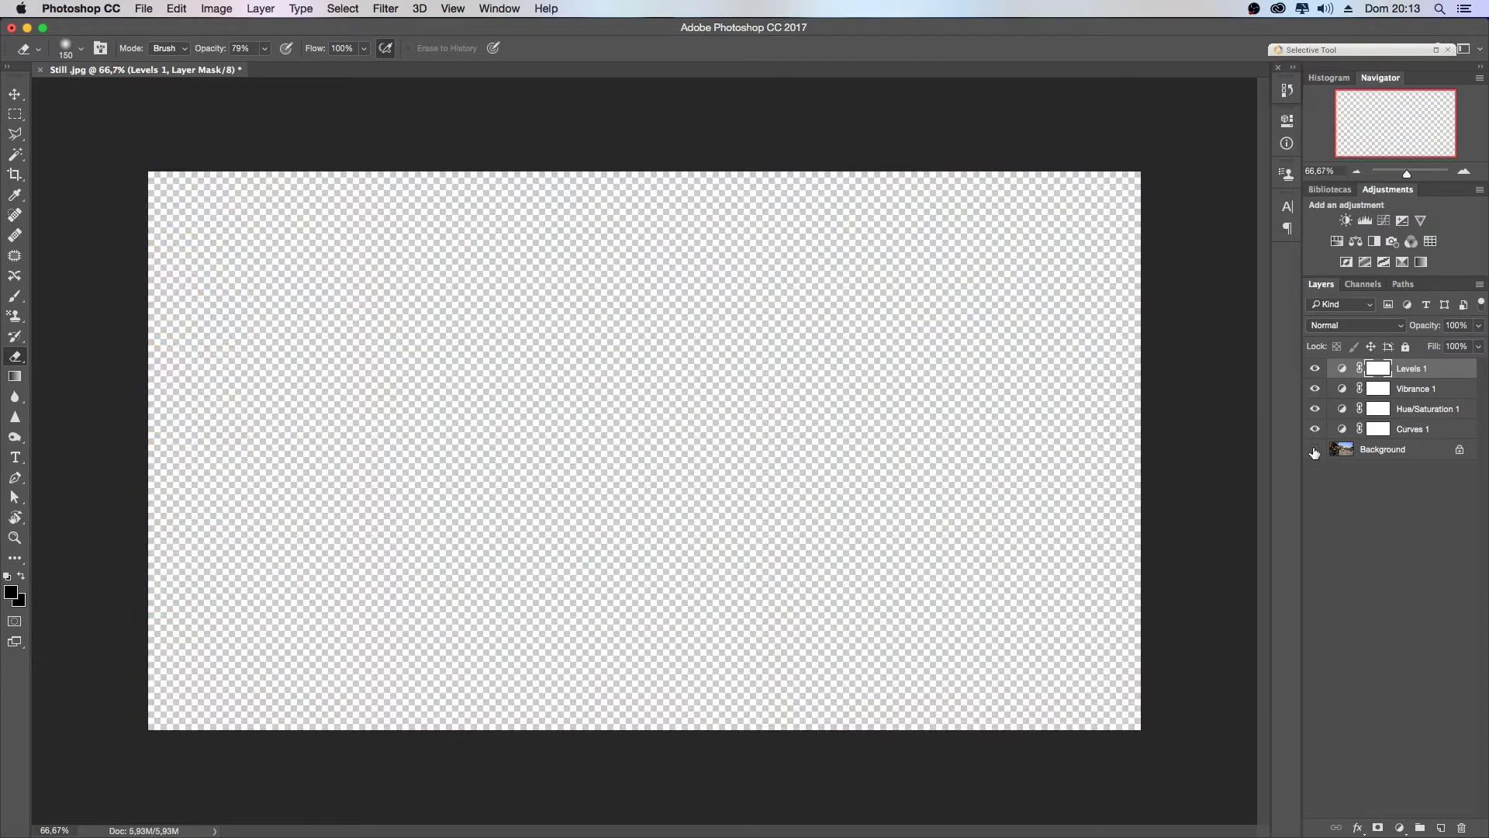
left_click(1314, 450)
mouse_move(1315, 432)
left_mouse_down()
mouse_move(1315, 368)
mouse_move(1315, 429)
left_mouse_up()
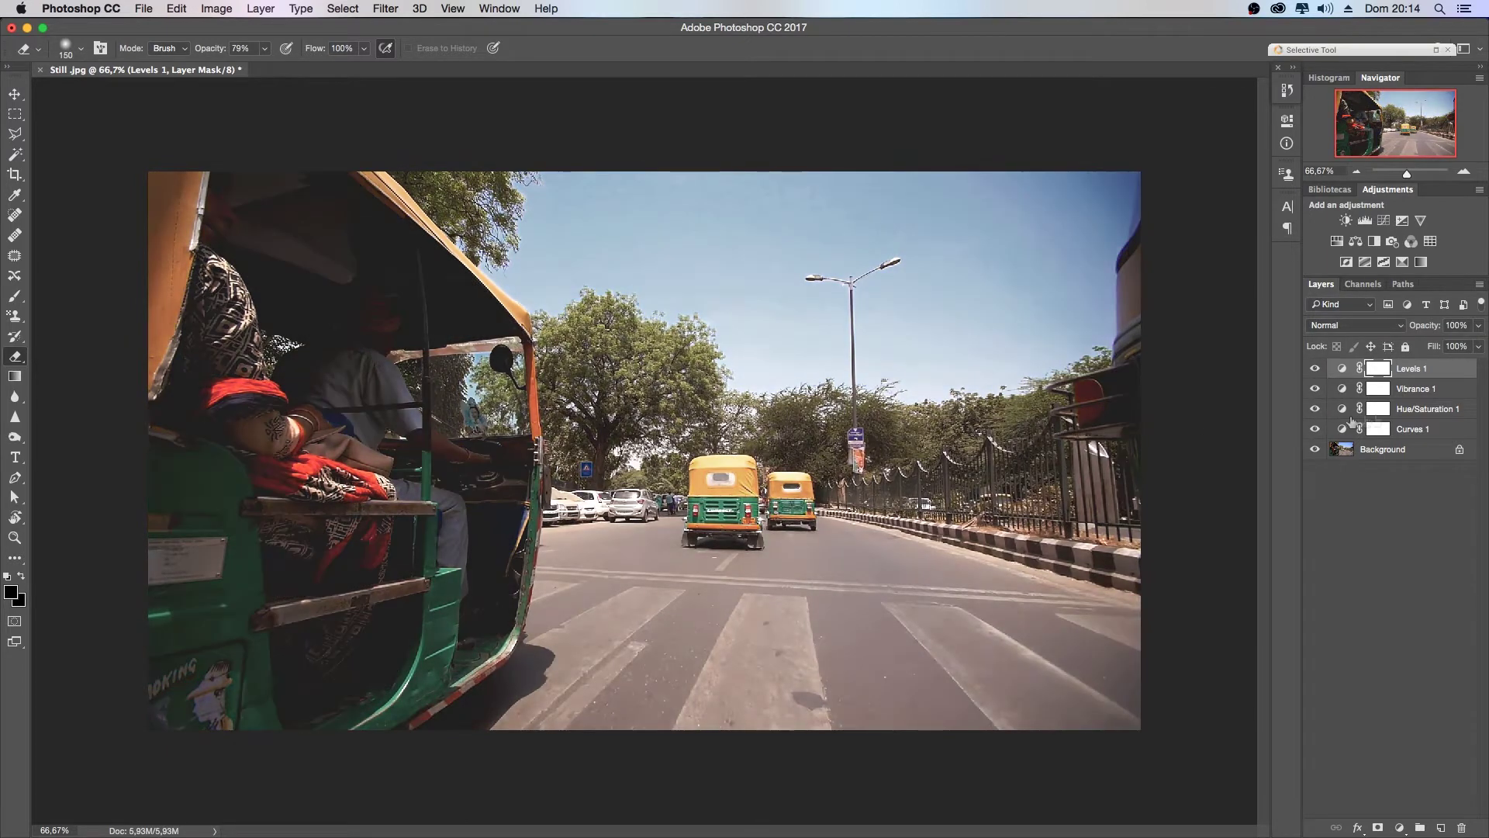
- Turn the adjustment layers back on, cancelling the accidental mask refinement
left_click(1375, 431)
double_click(1375, 431)
left_click(1390, 820)
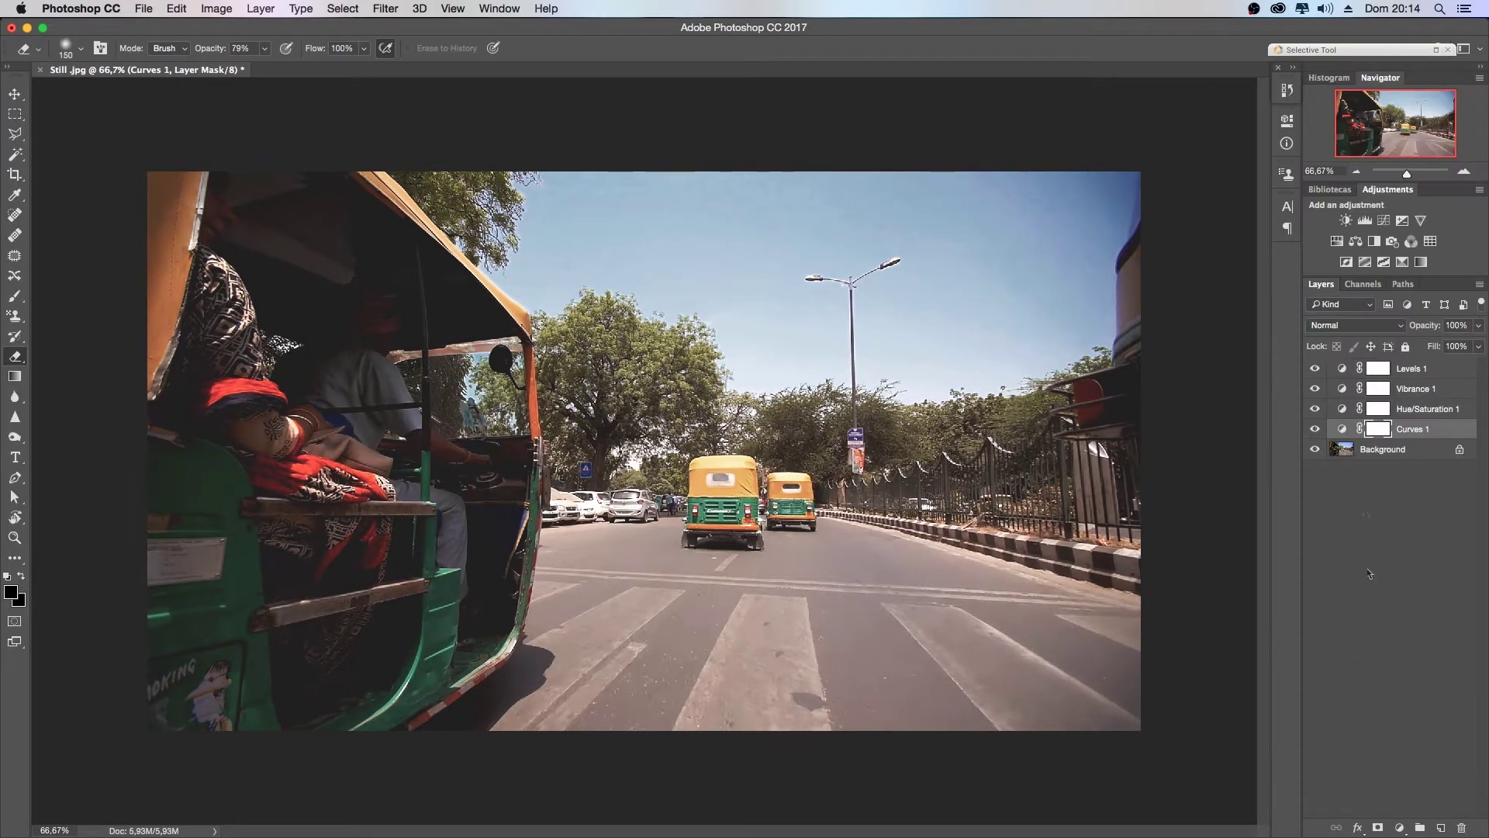
- In Curves 1, nudge the shadow point and lower the highlight endpoint to 229
double_click(1338, 429)
left_click_drag(1057, 365, 1061, 368)
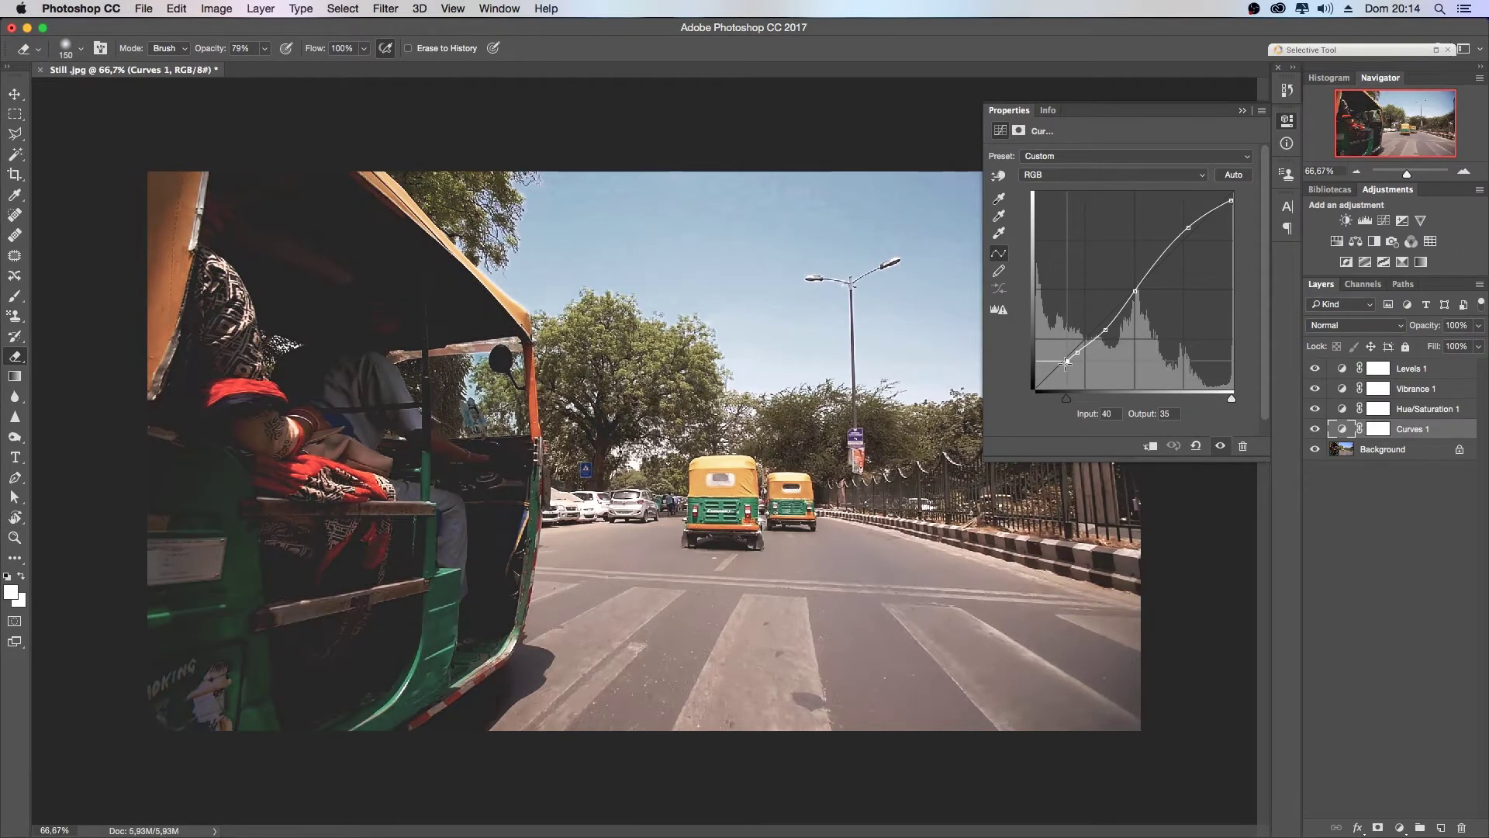
left_click_drag(1231, 201, 1214, 211)
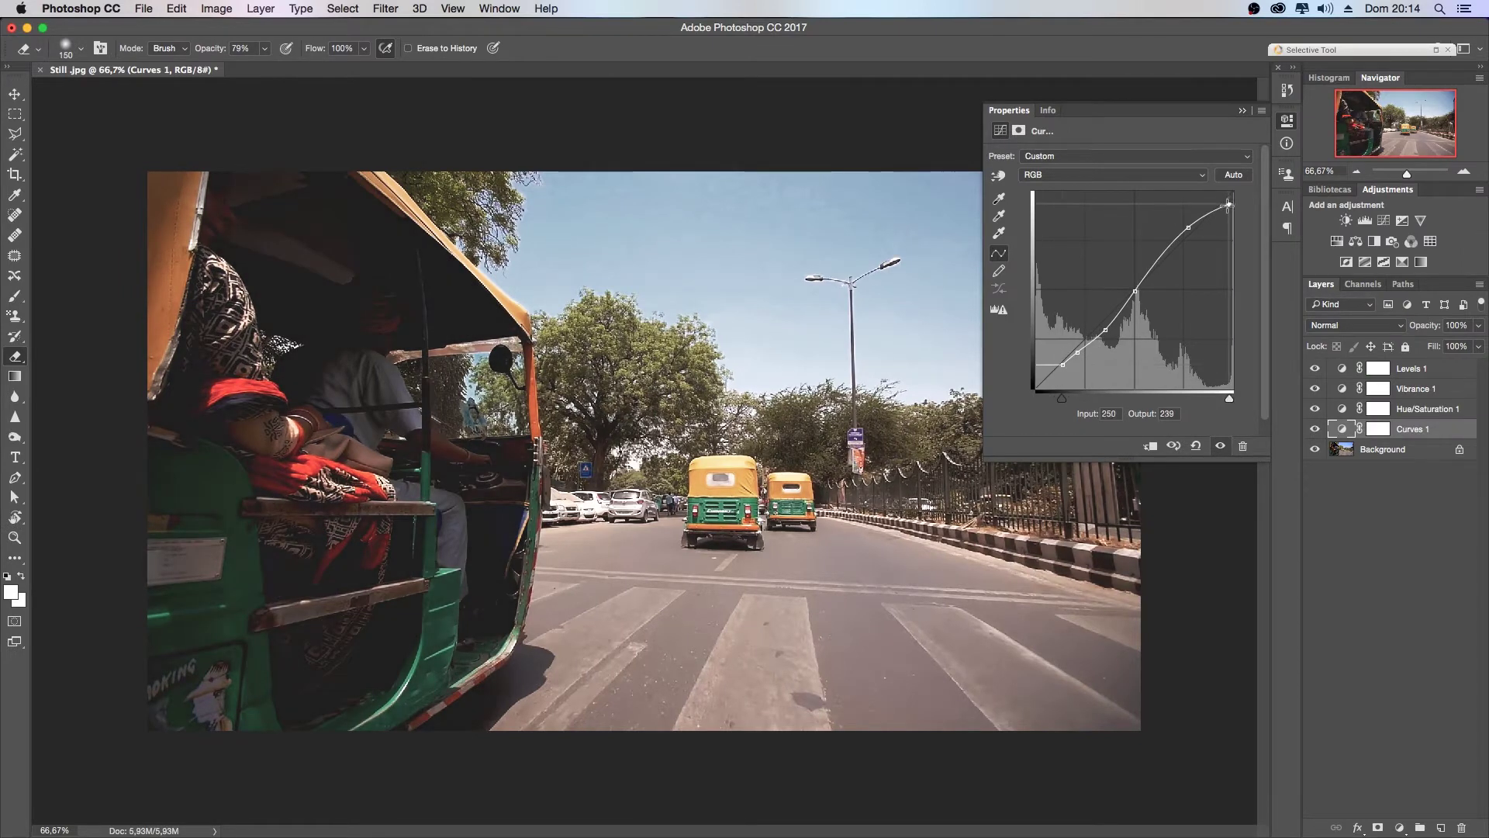
left_click(1243, 113)
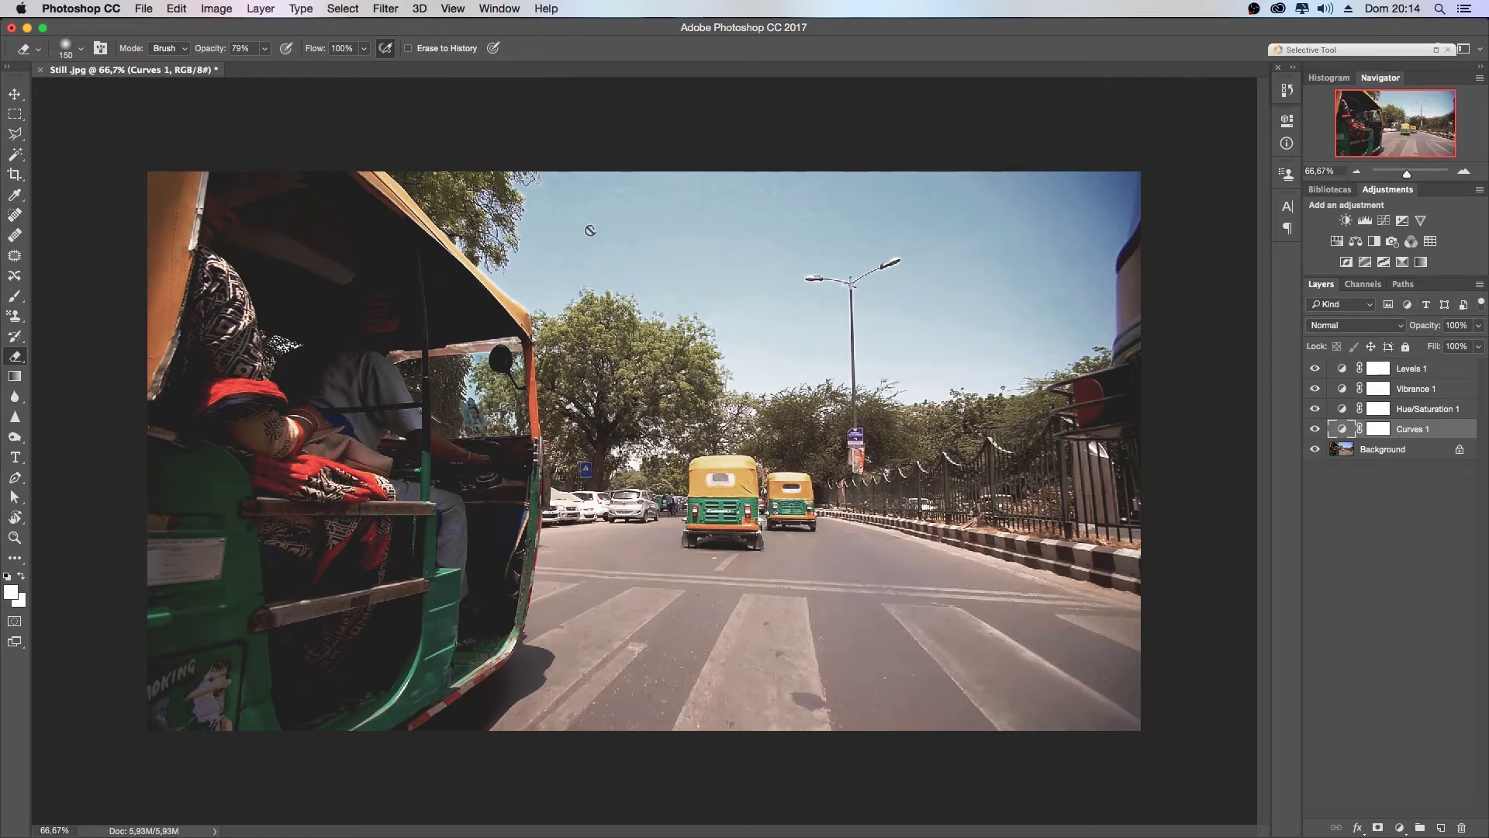
left_click(1381, 450)
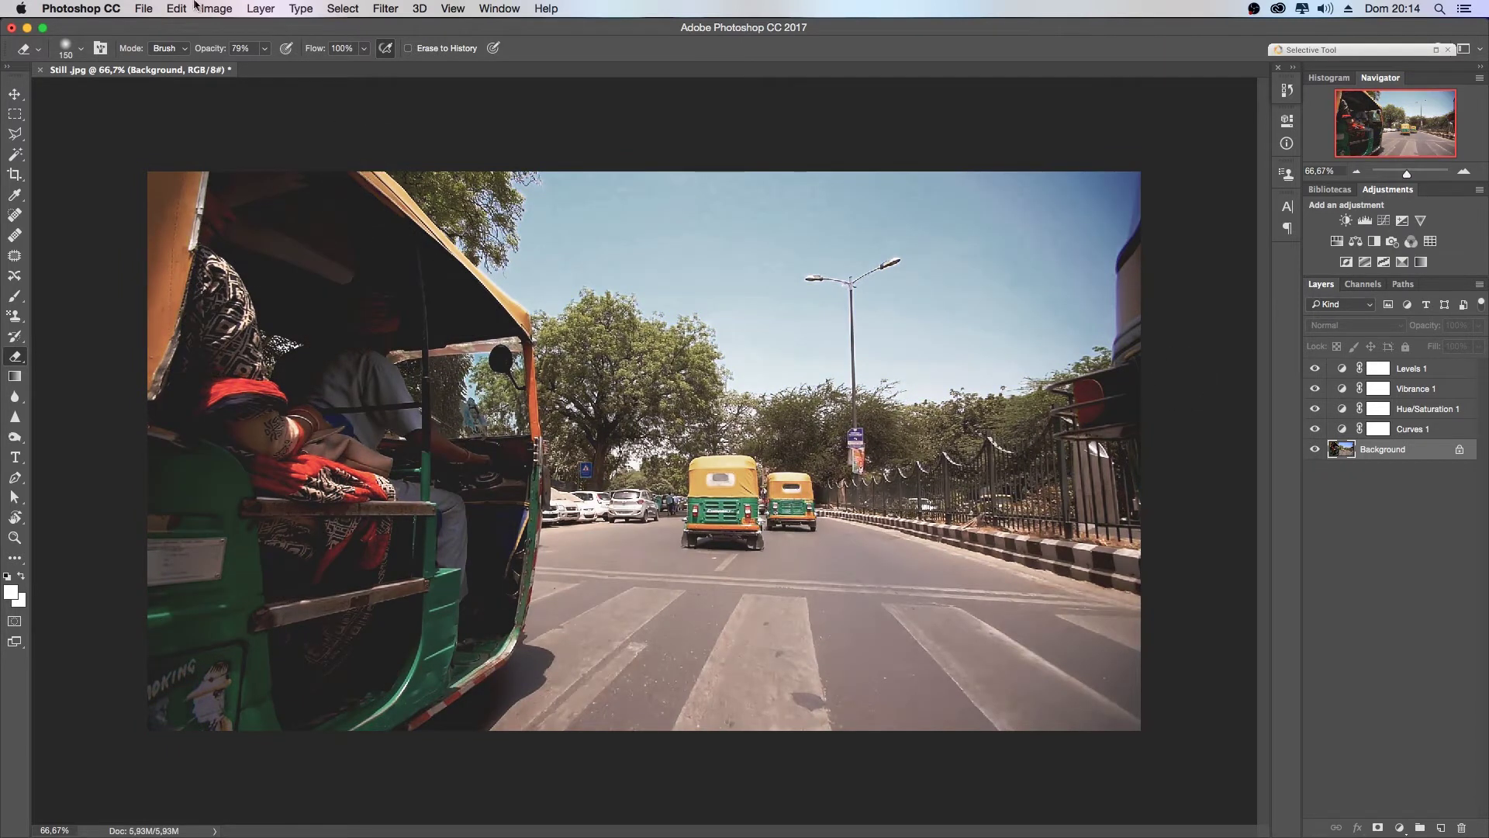
- Export Color Lookup Tables (3DL, CUBE, CSP, ICC) with a description, saved to the desktop
left_click(144, 9)
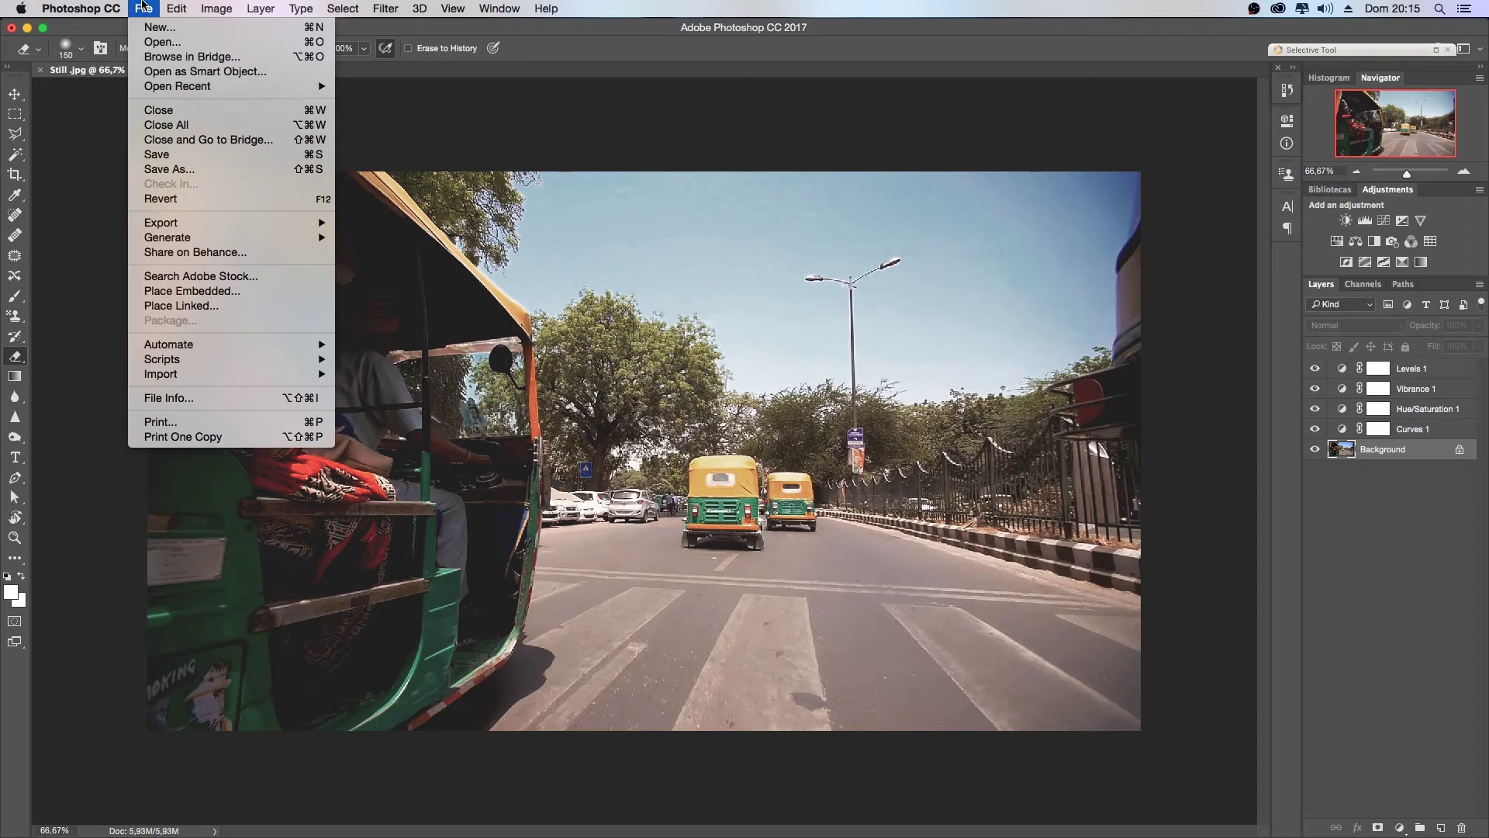
mouse_move(200, 221)
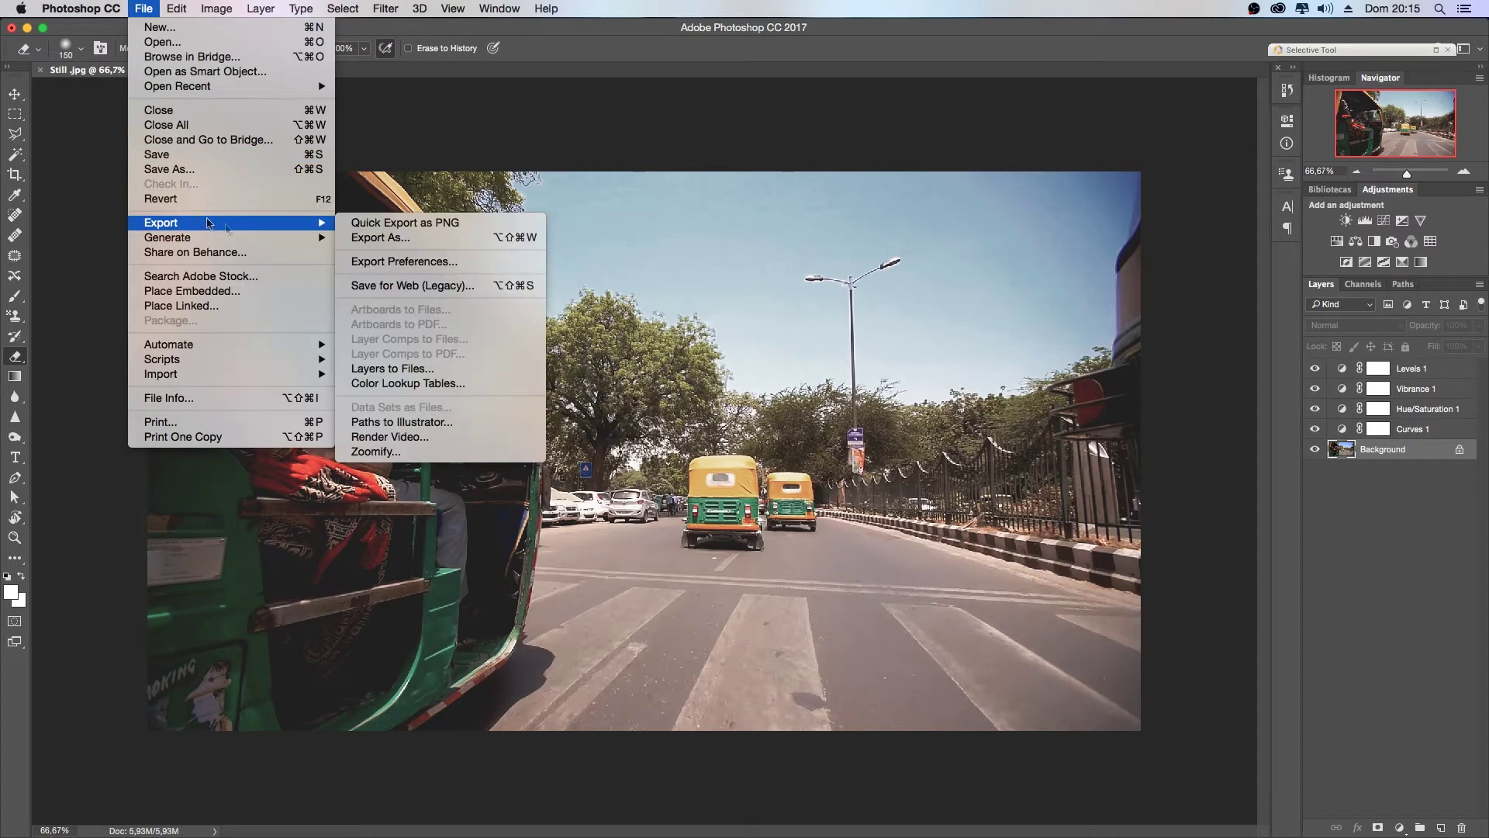
left_click(415, 384)
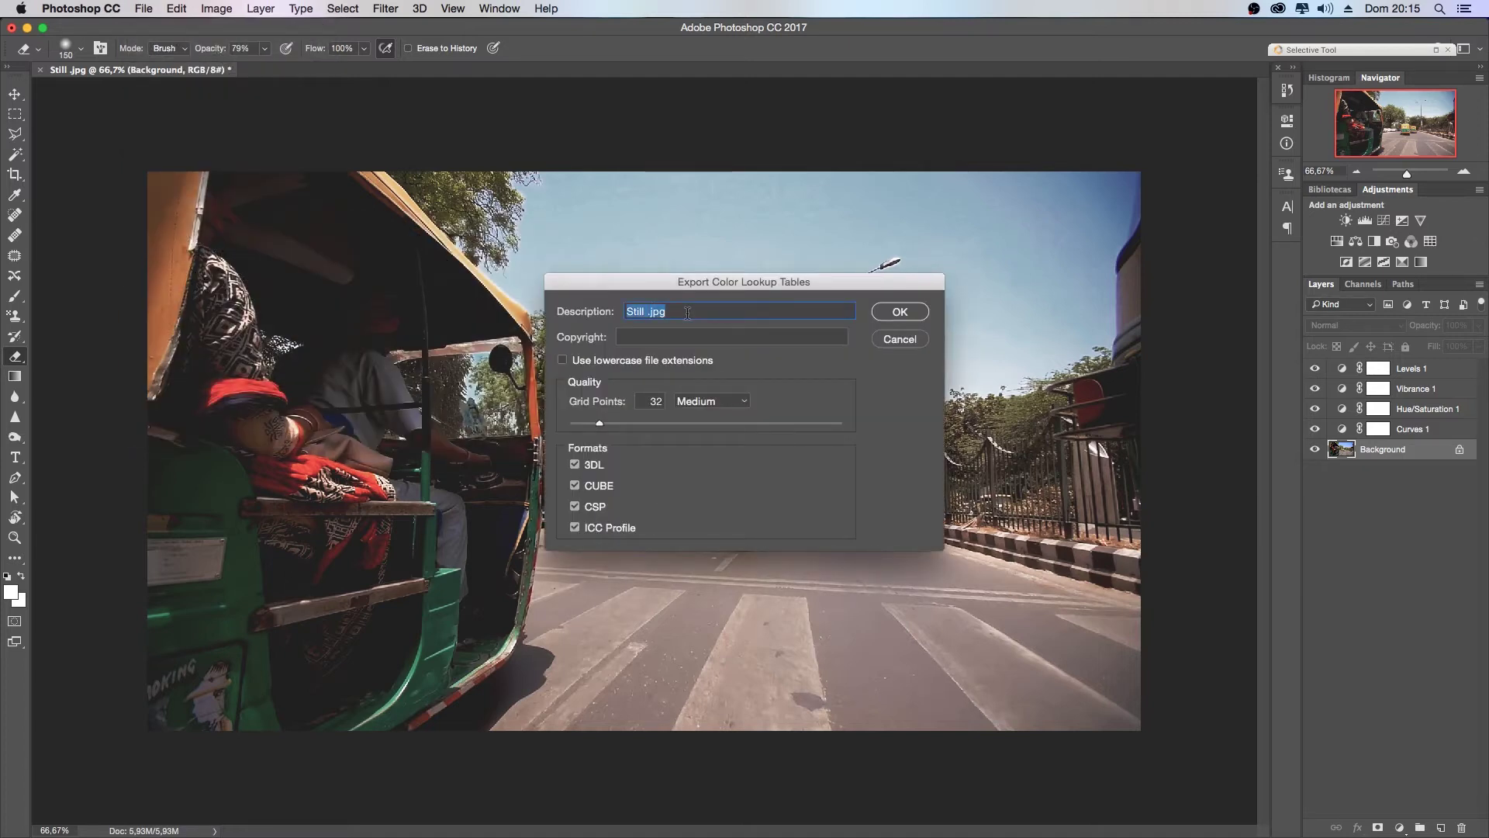
type("Color grading - 01")
left_click(898, 311)
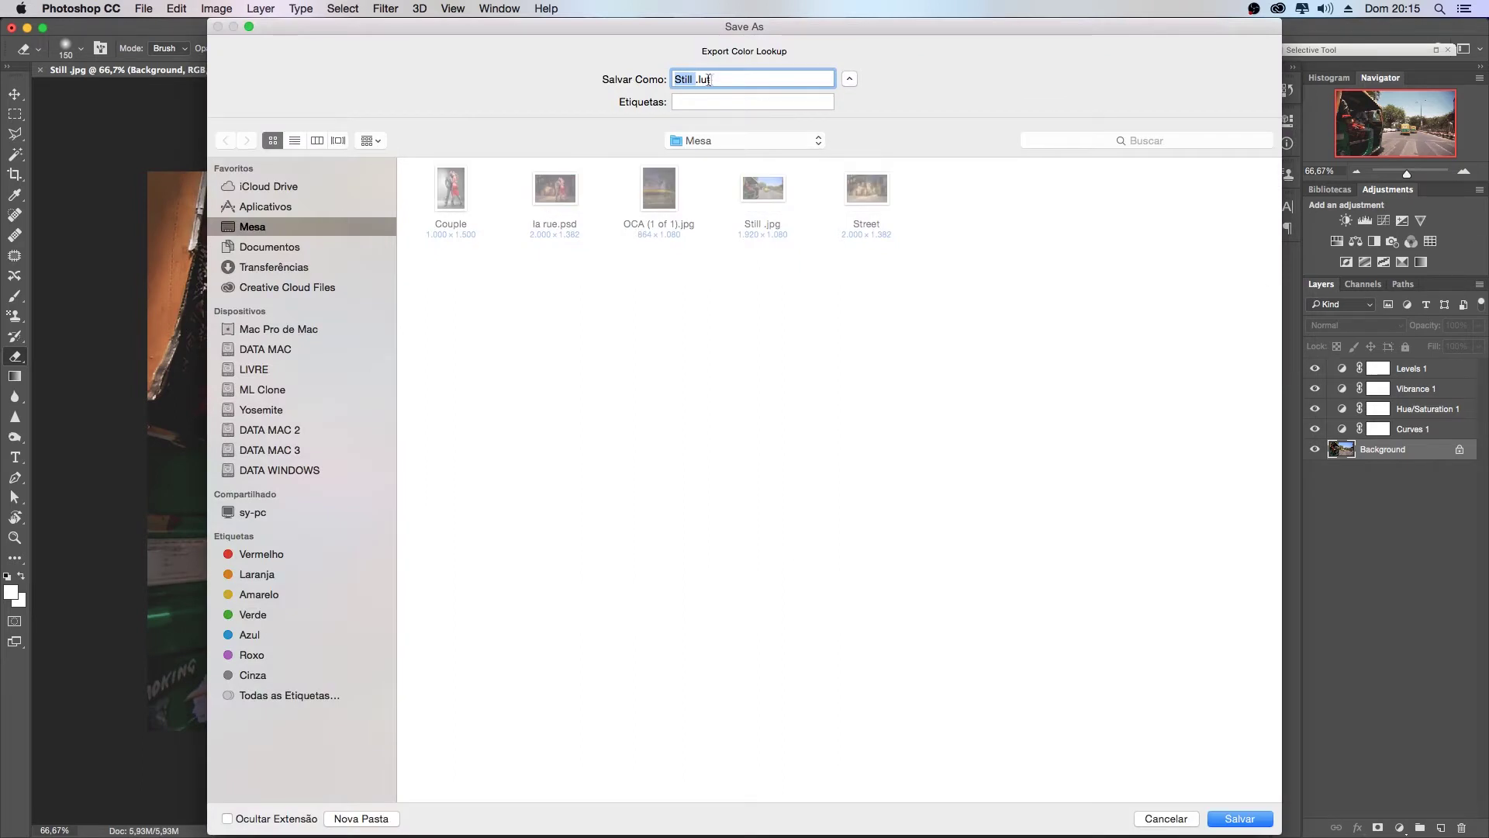
left_click(1254, 820)
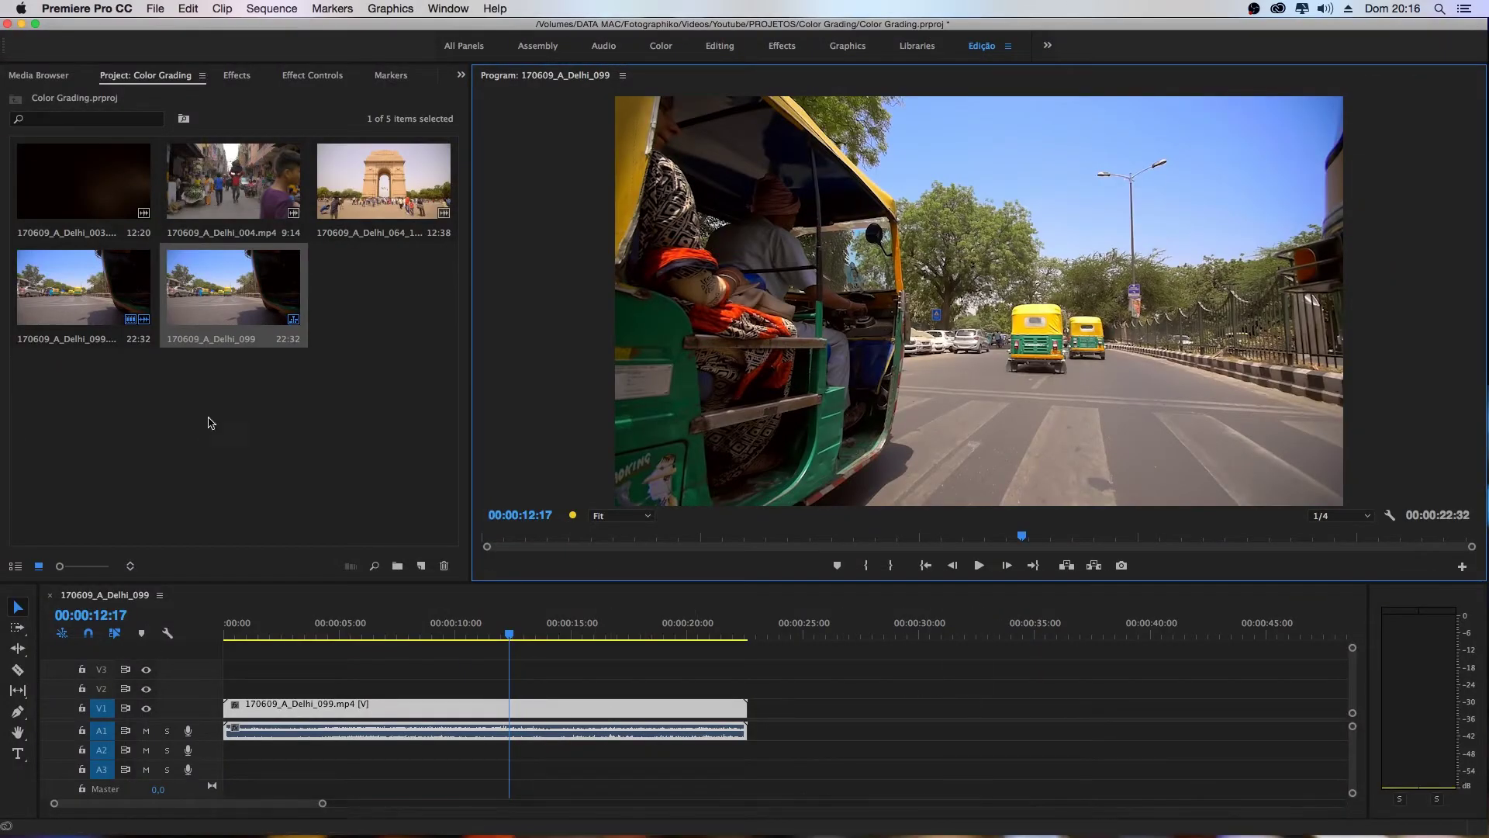
- Create a new adjustment layer in the project bin
left_click(142, 446)
right_click(142, 446)
mouse_move(233, 510)
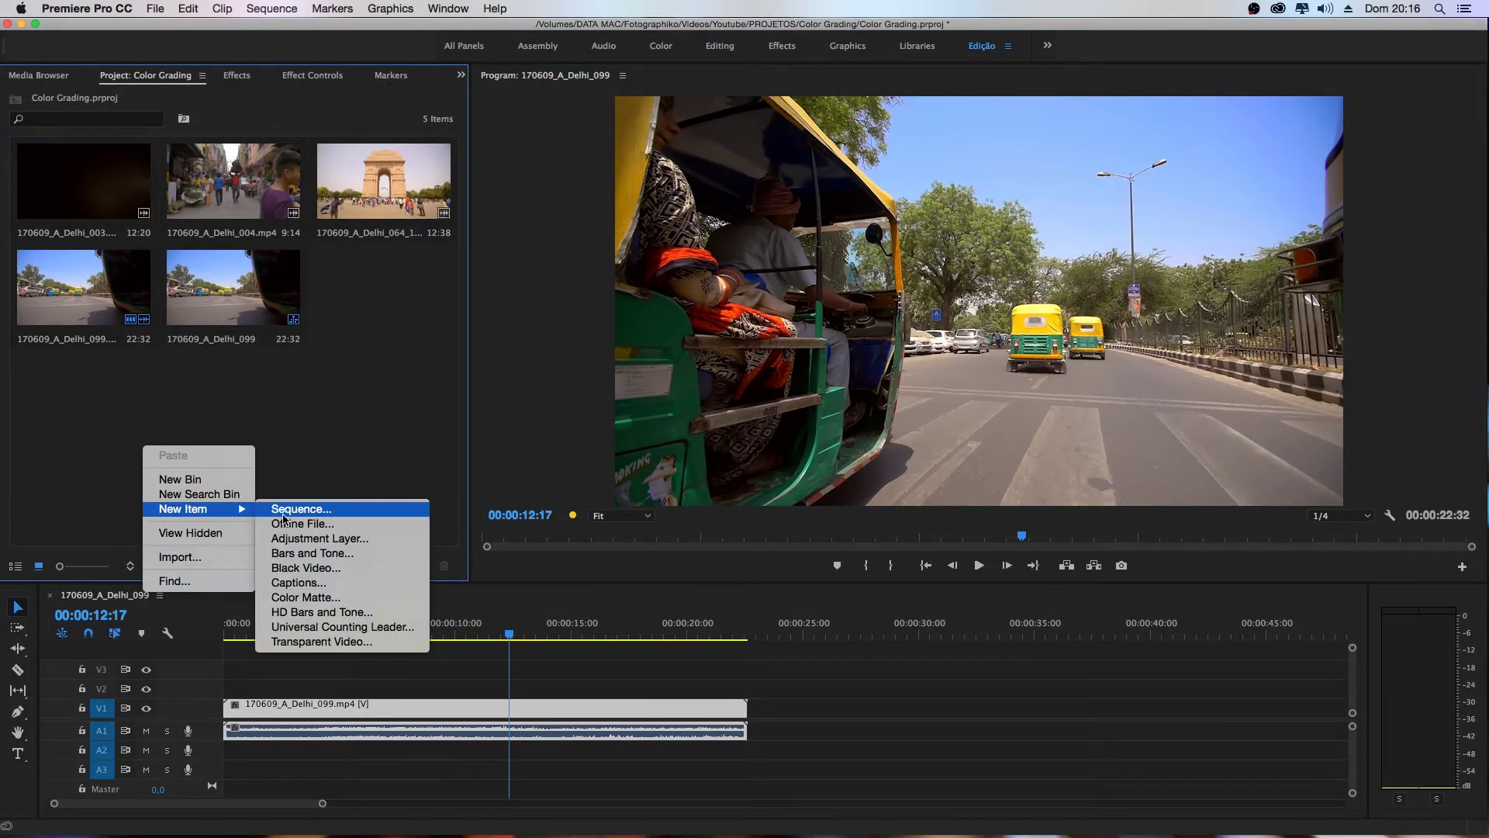
left_click(292, 540)
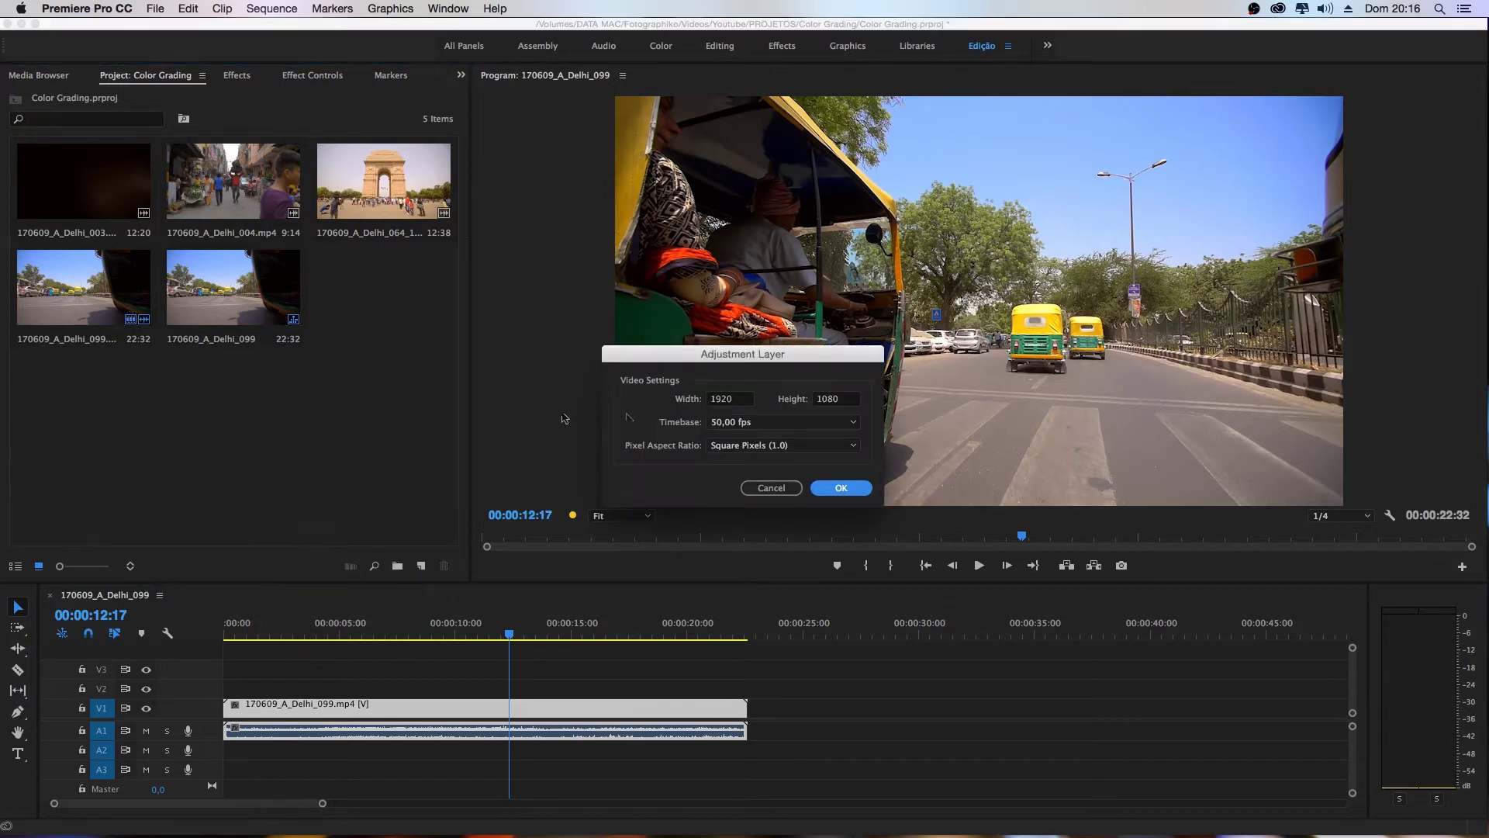
left_click(832, 487)
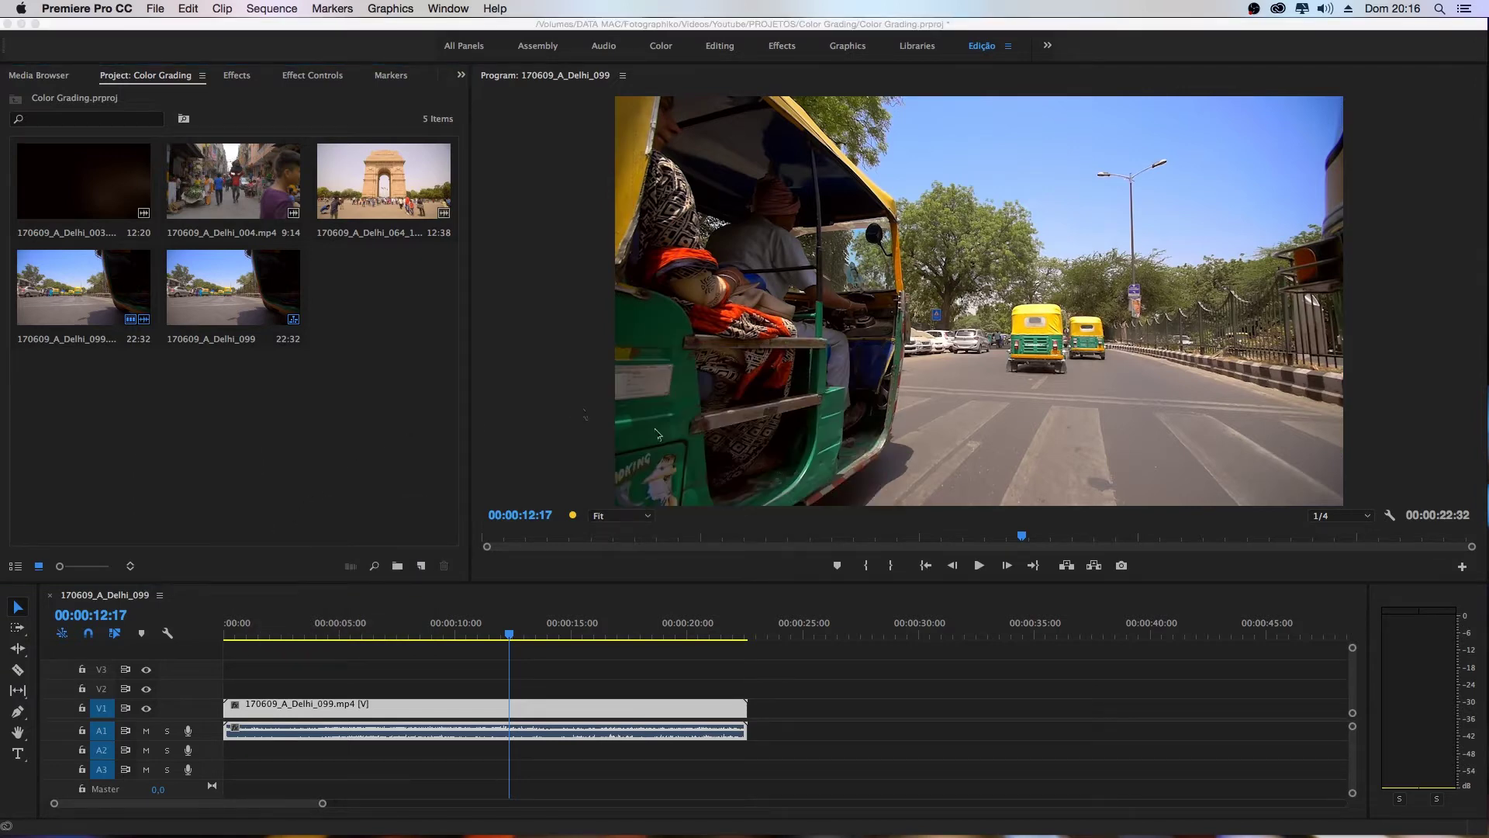
- Place the adjustment layer on V2 spanning the full clip, select it, and open Color workspace
left_click_drag(381, 299, 242, 687)
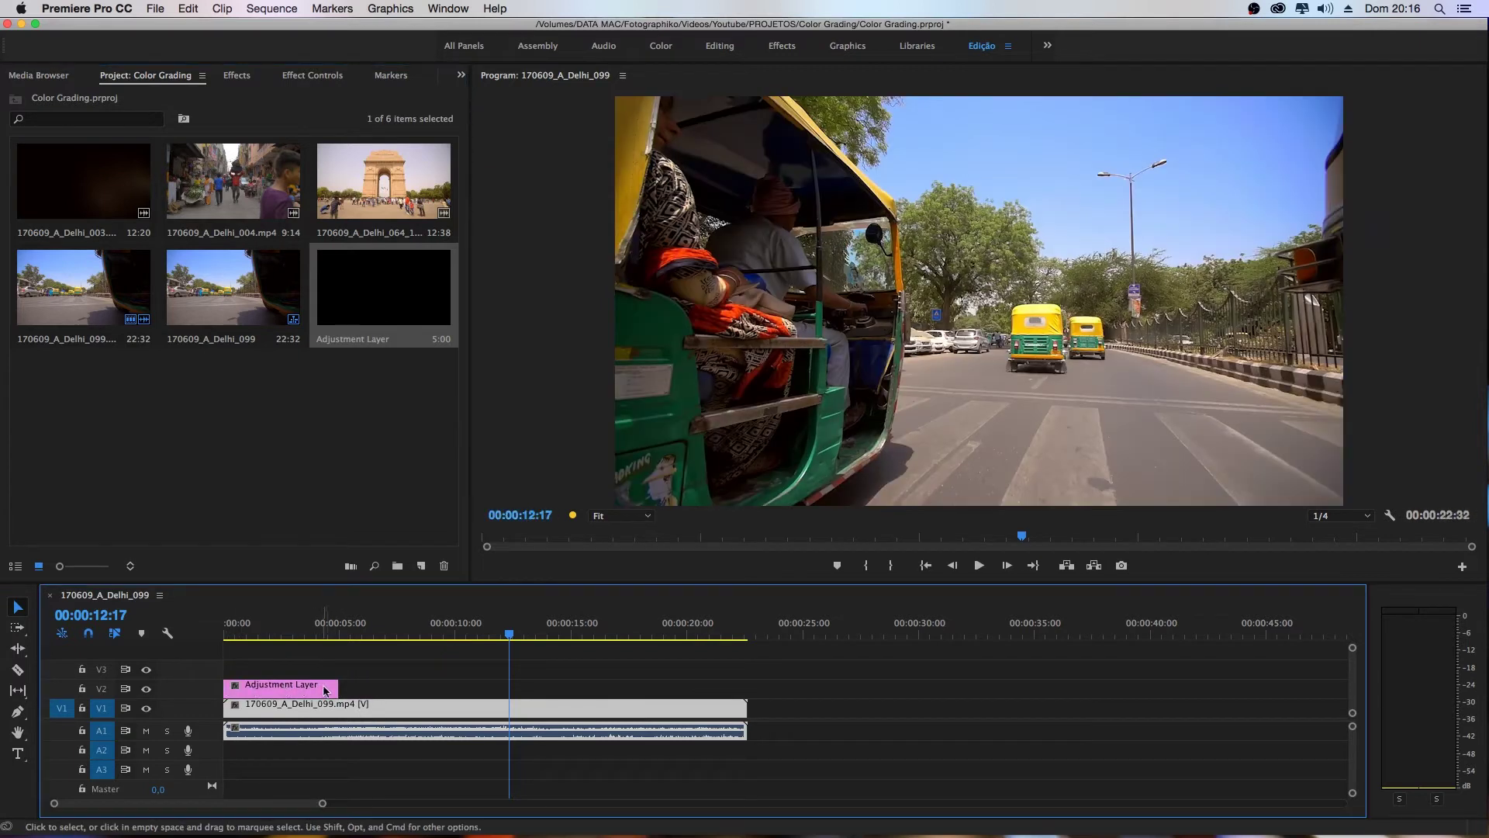
left_click_drag(335, 686, 745, 690)
left_click(575, 684)
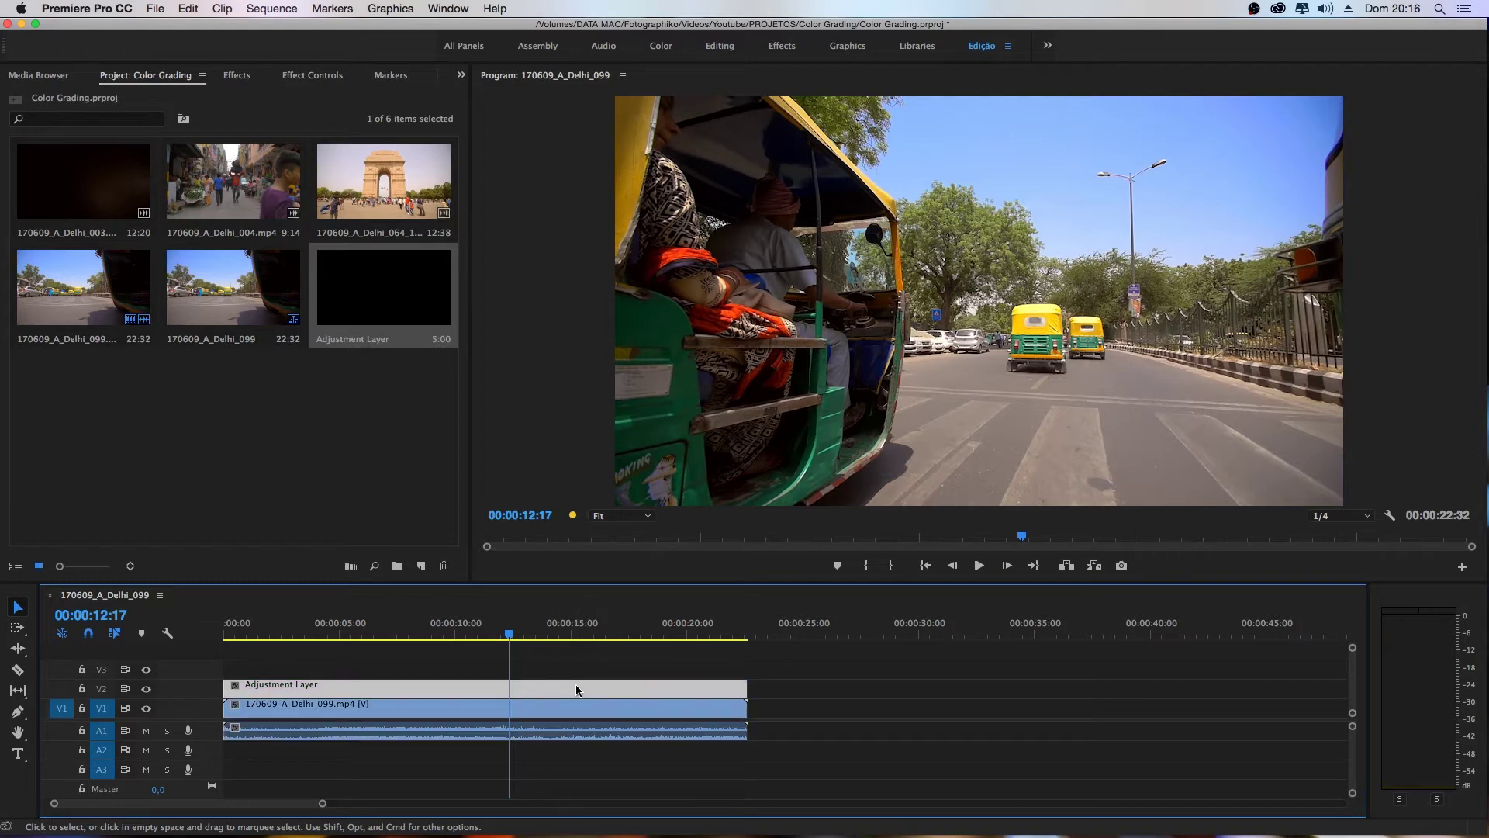
left_click(662, 48)
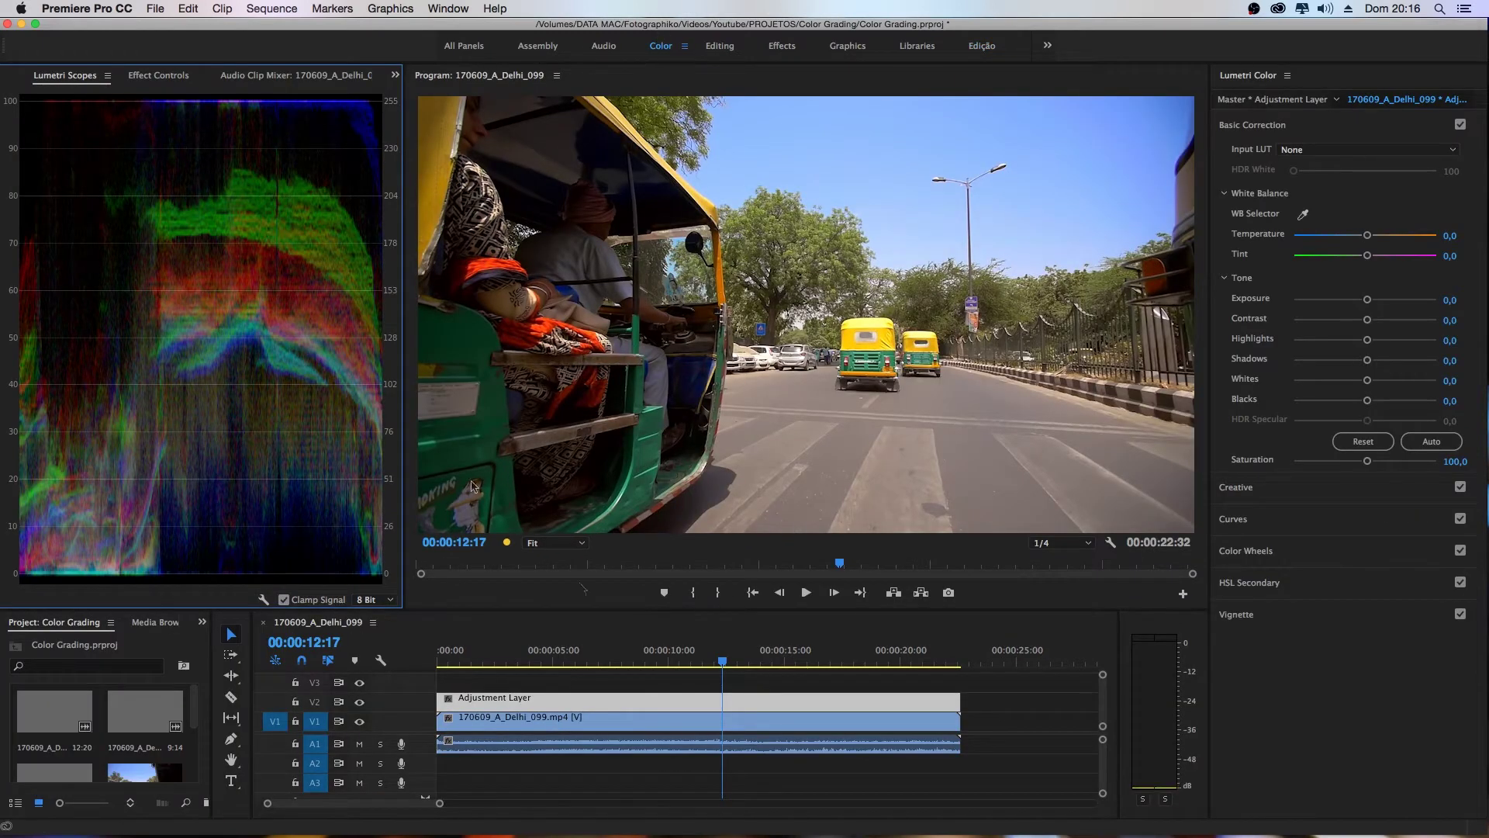
- Load the Still .CUBE file as the adjustment layer's Lumetri Input LUT
left_click(1341, 148)
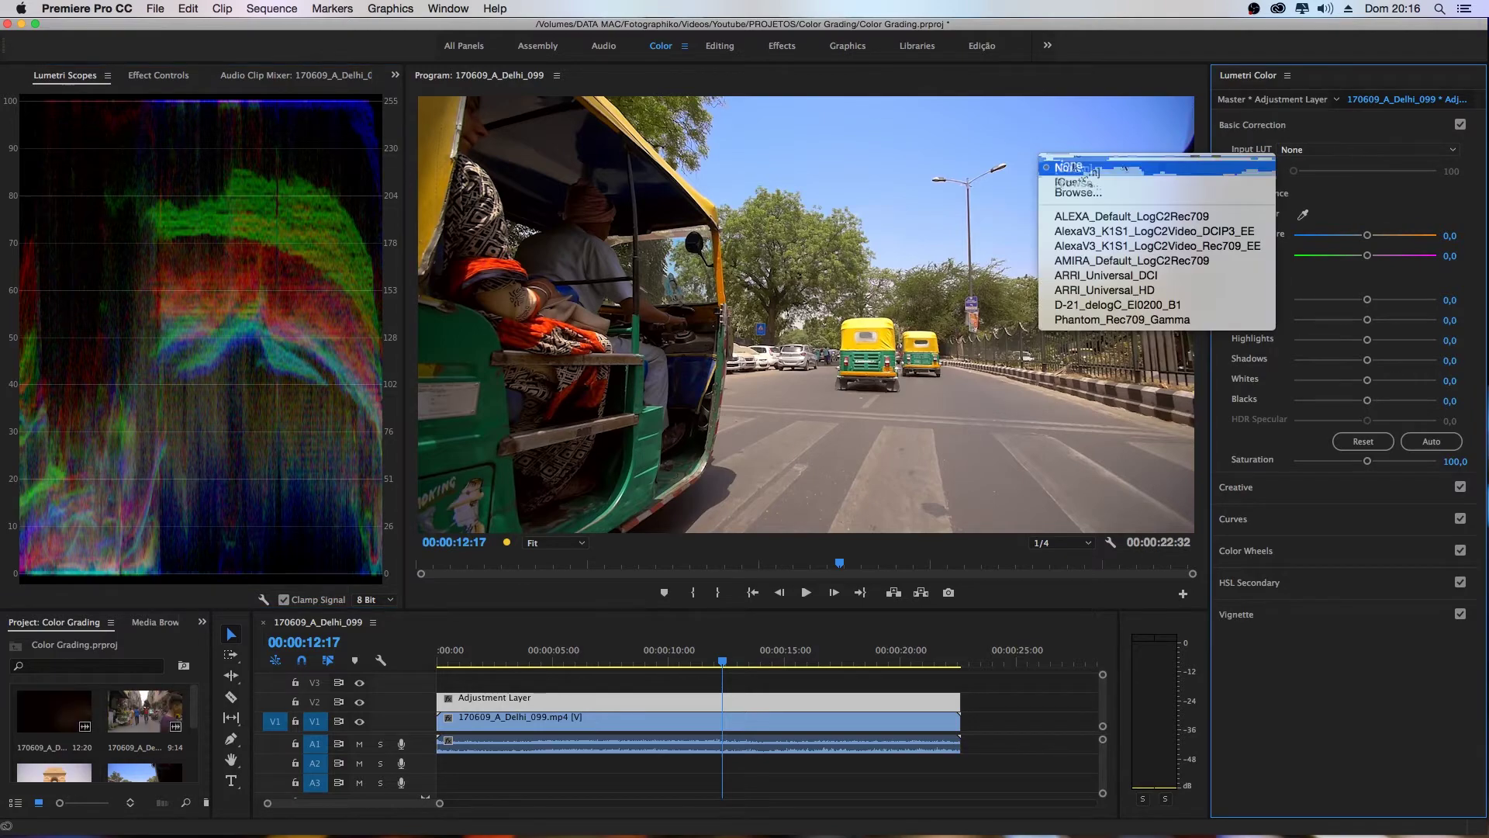
left_click(1069, 193)
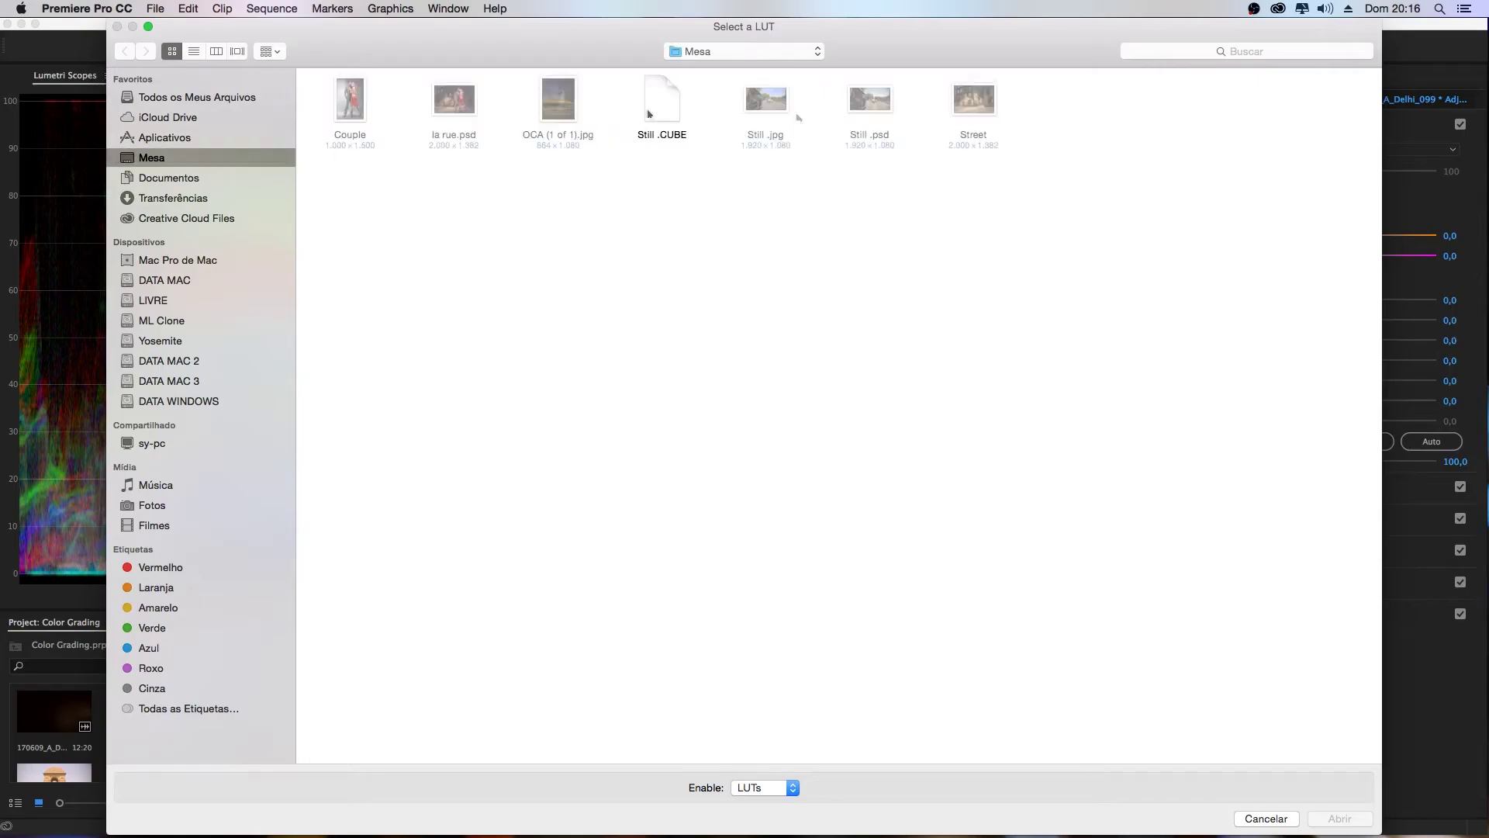
left_click(662, 108)
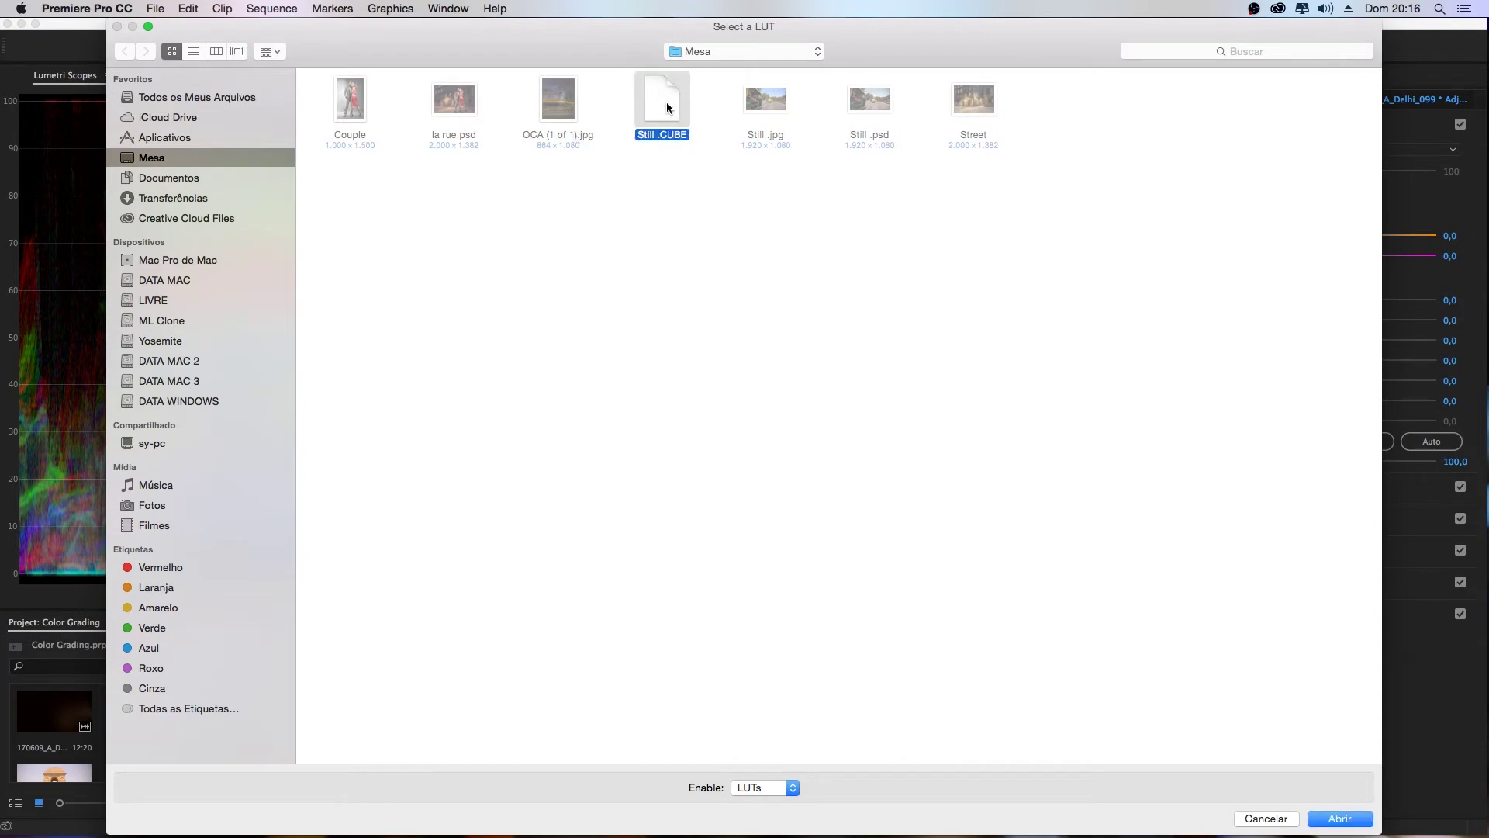
left_click(1326, 824)
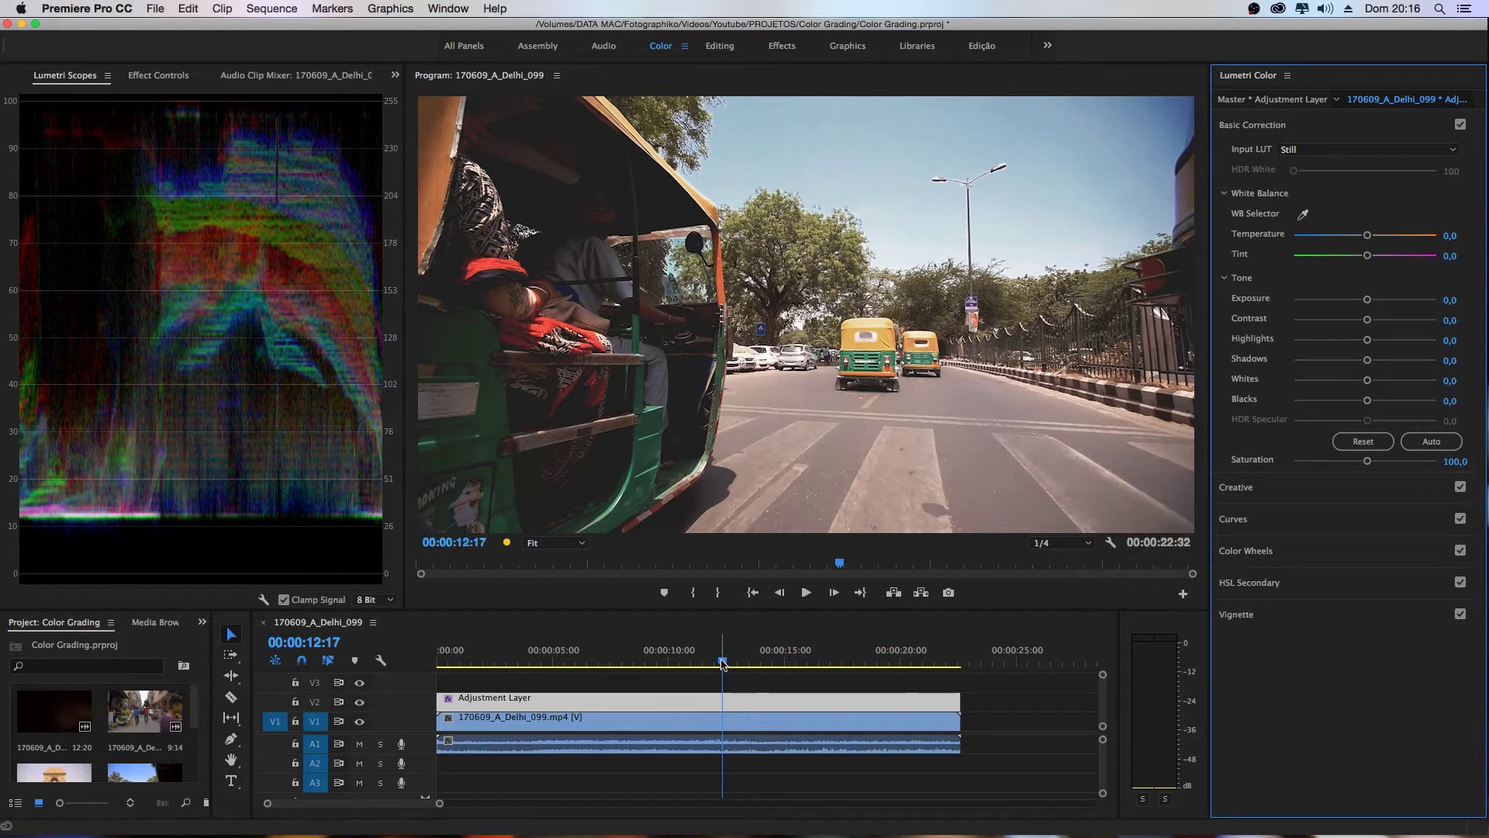
- Play and scrub the sequence from the first to the last frame to review the grade
left_click_drag(722, 665, 439, 665)
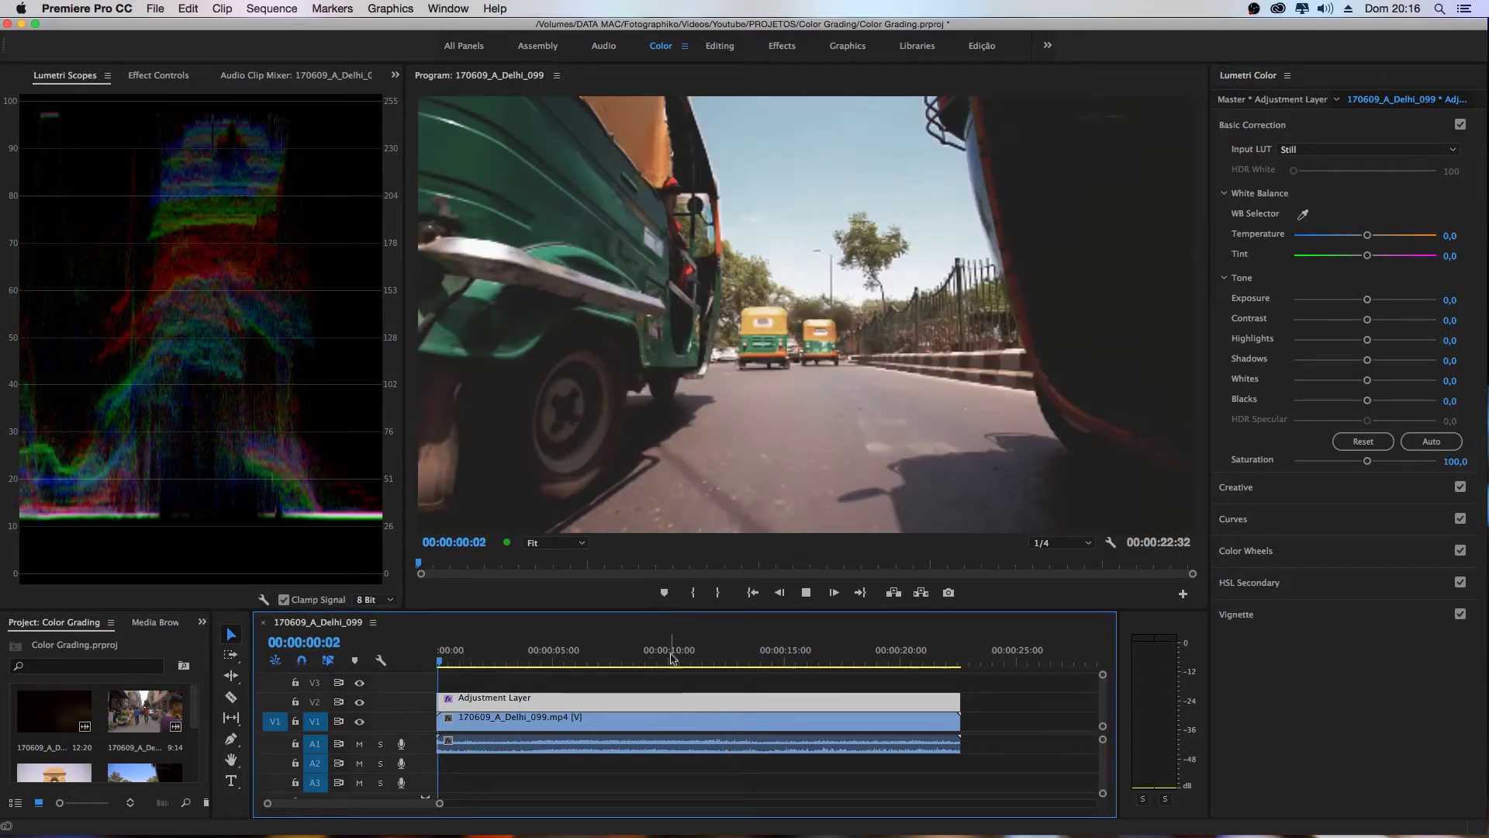
key("space")
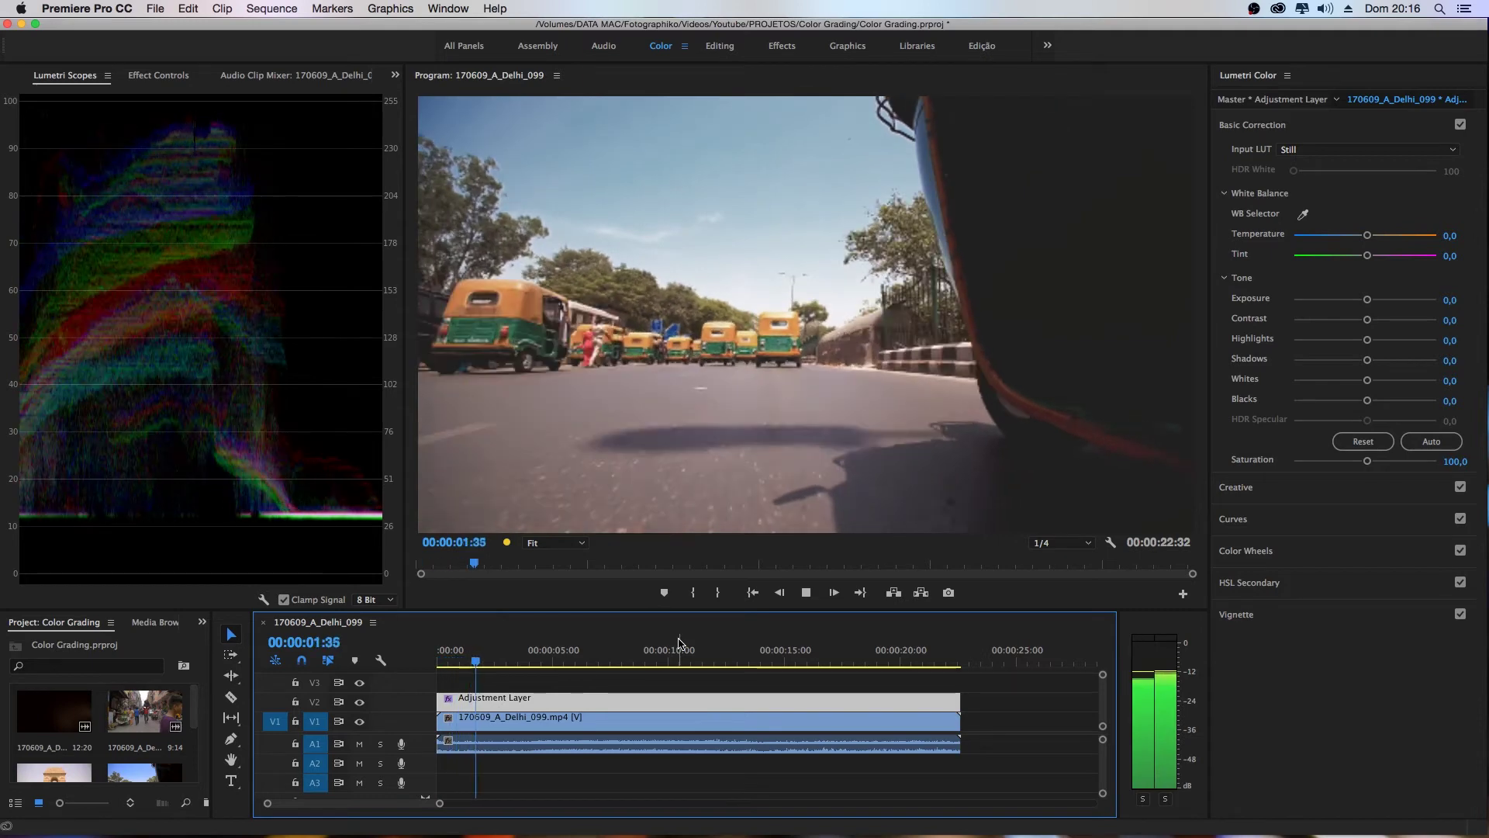
key("space")
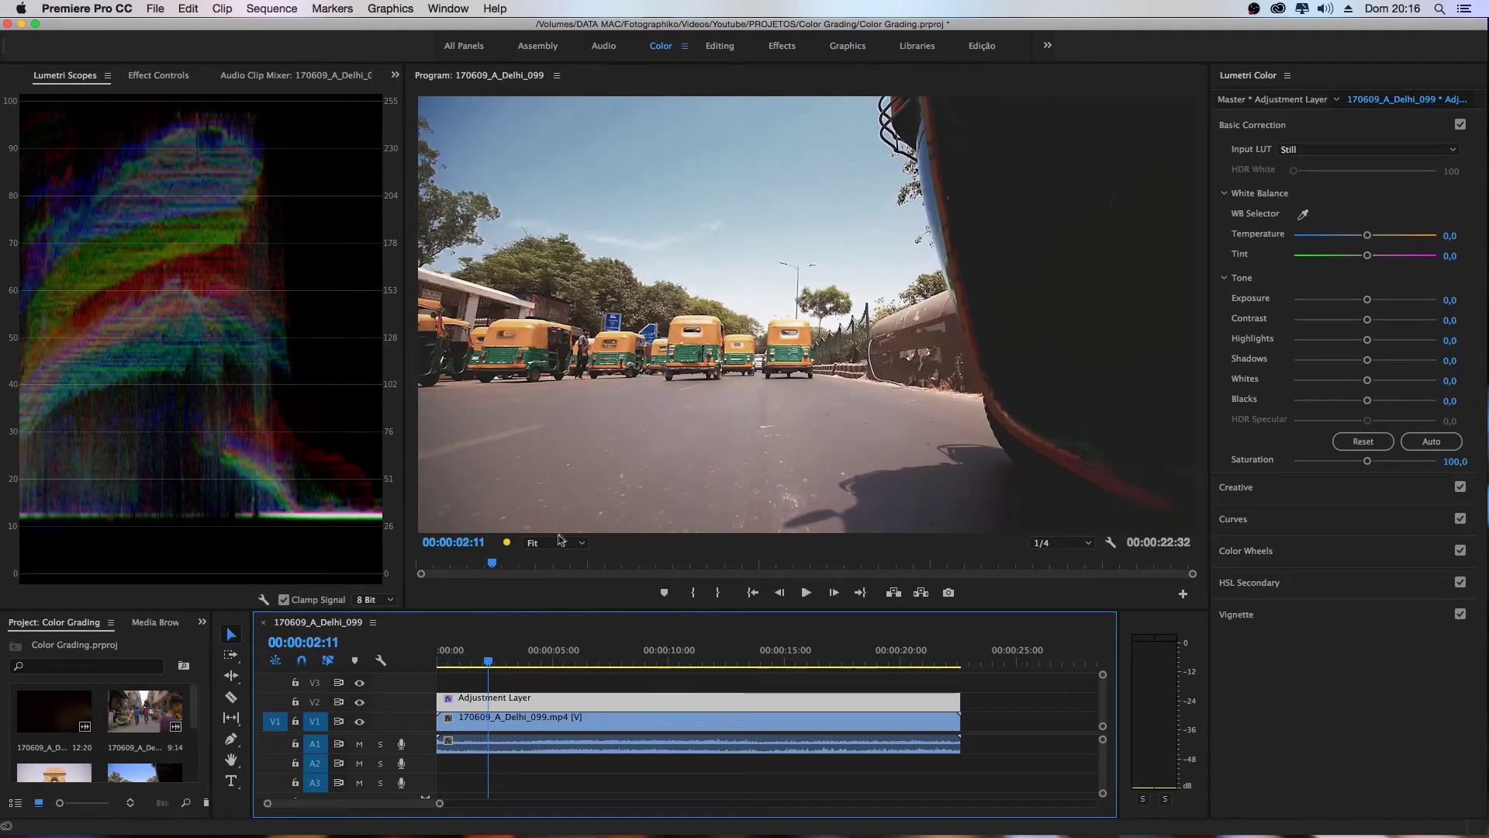
left_click_drag(481, 660, 441, 660)
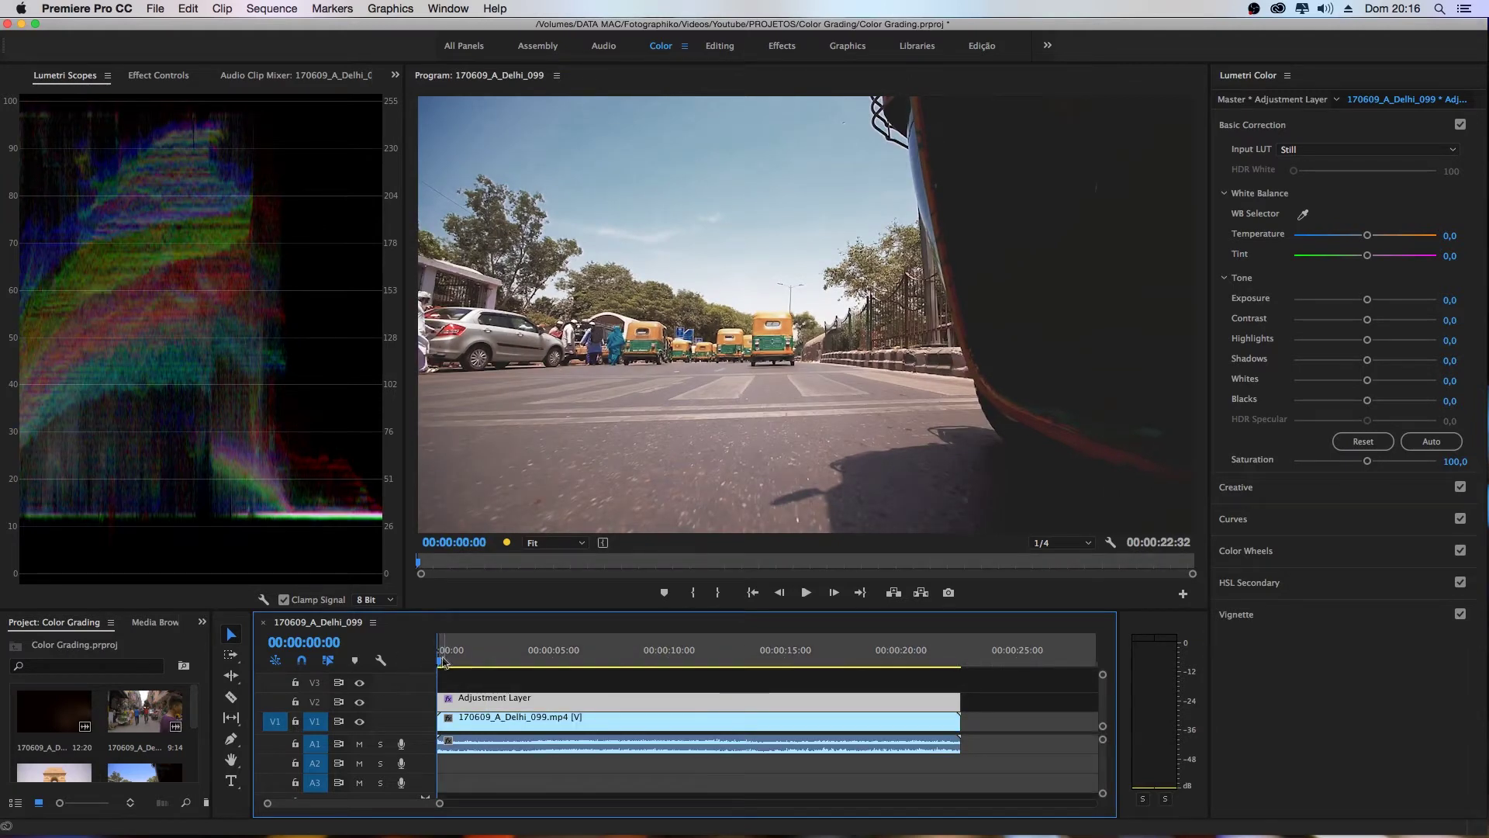
left_click_drag(442, 660, 962, 664)
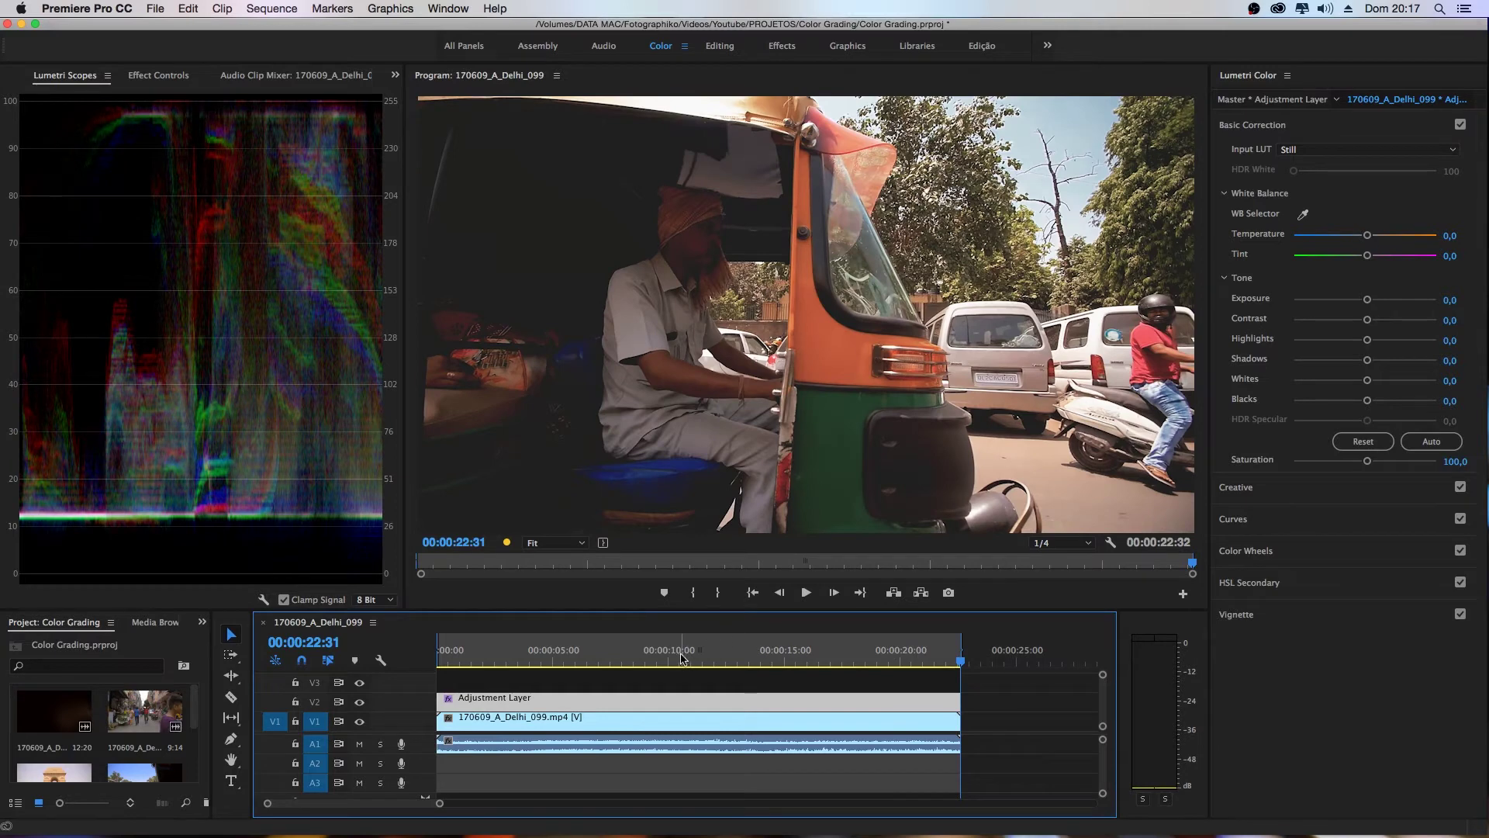
- Render the sequence In to Out, play the result, then return to the Edição workspace
left_click(268, 10)
left_click(287, 63)
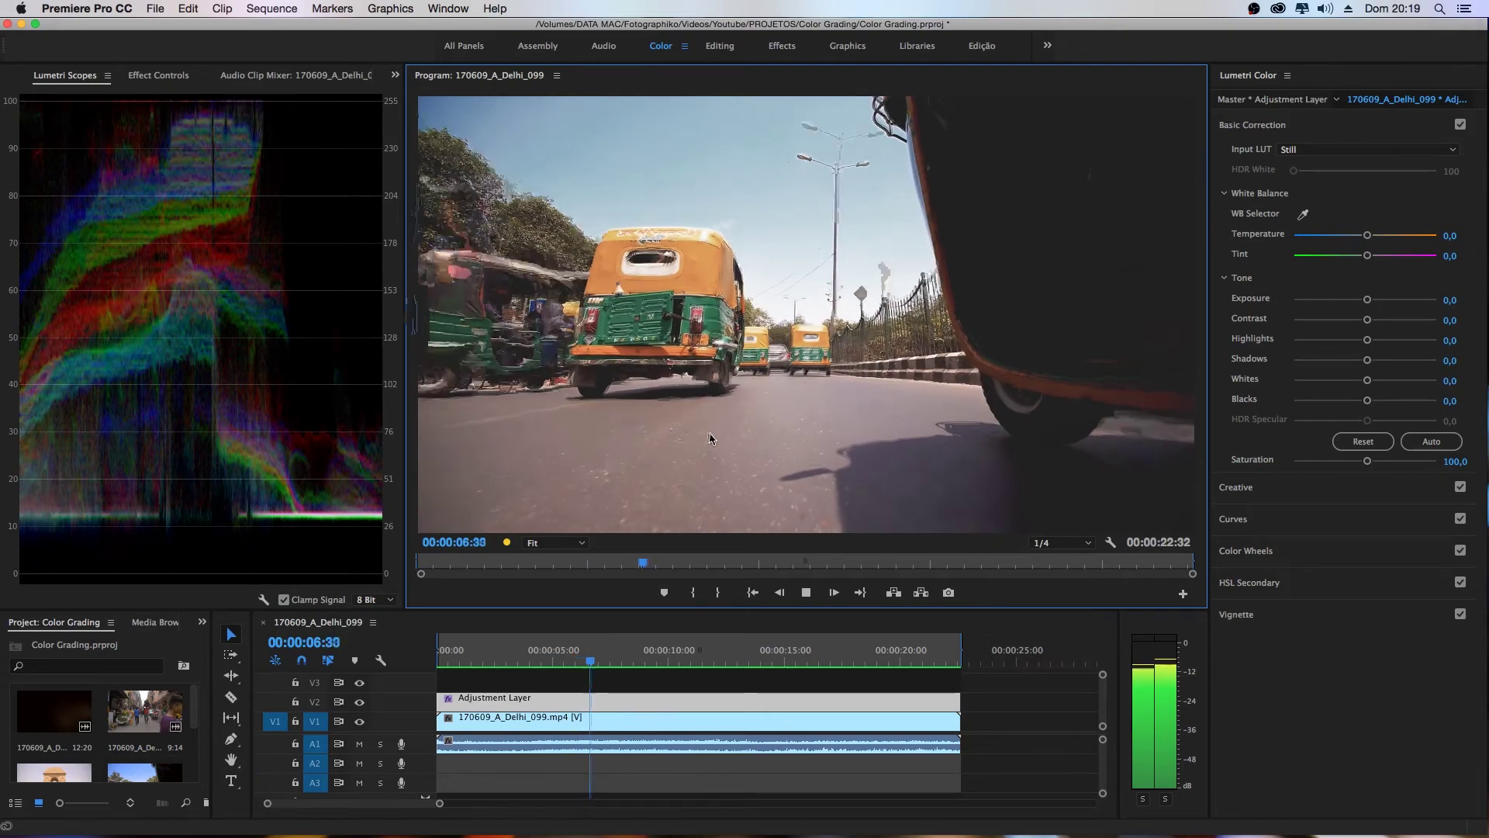
key("space")
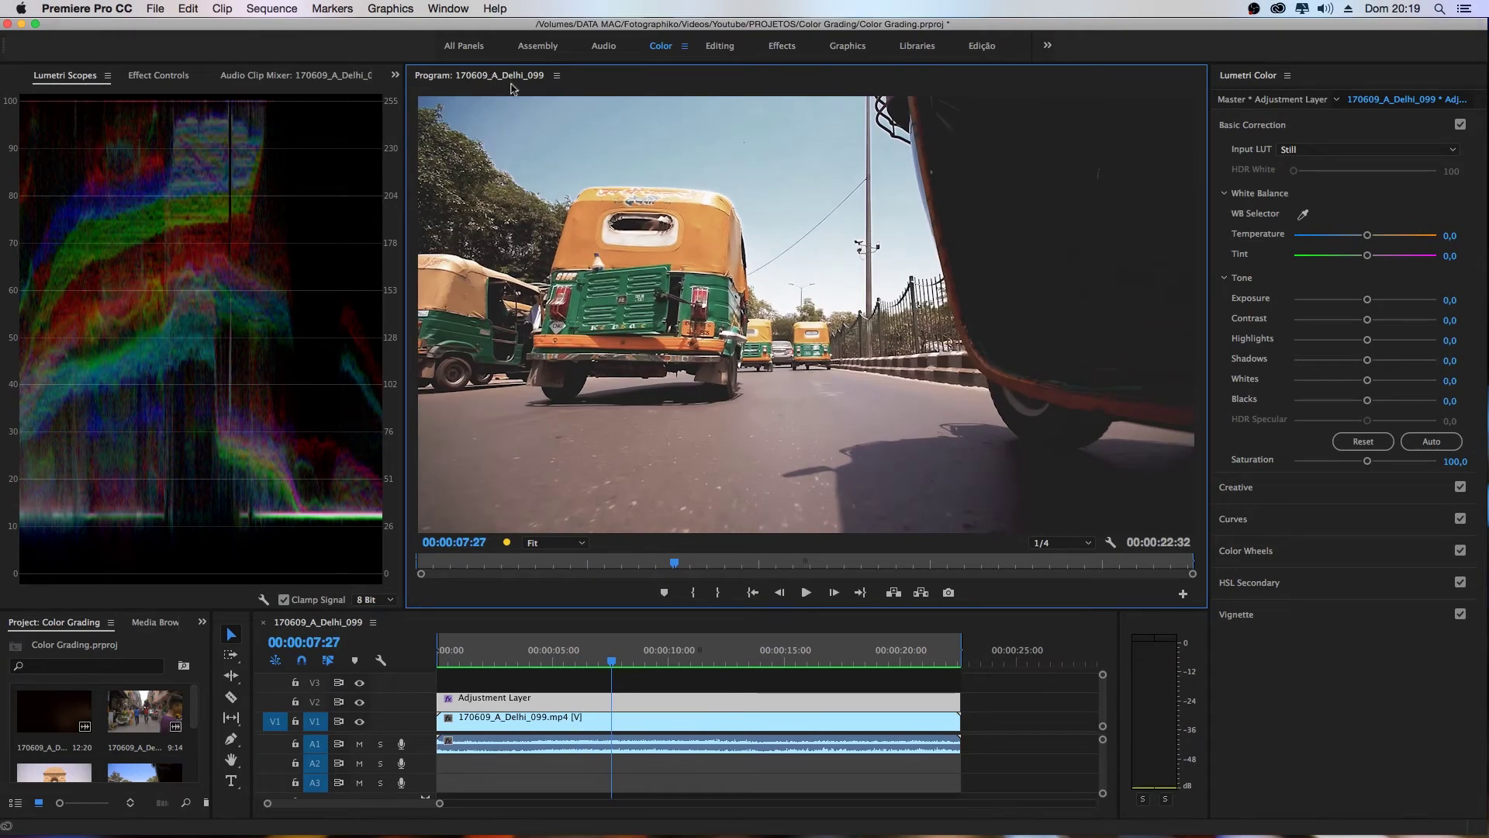
key("alt+shift+0")
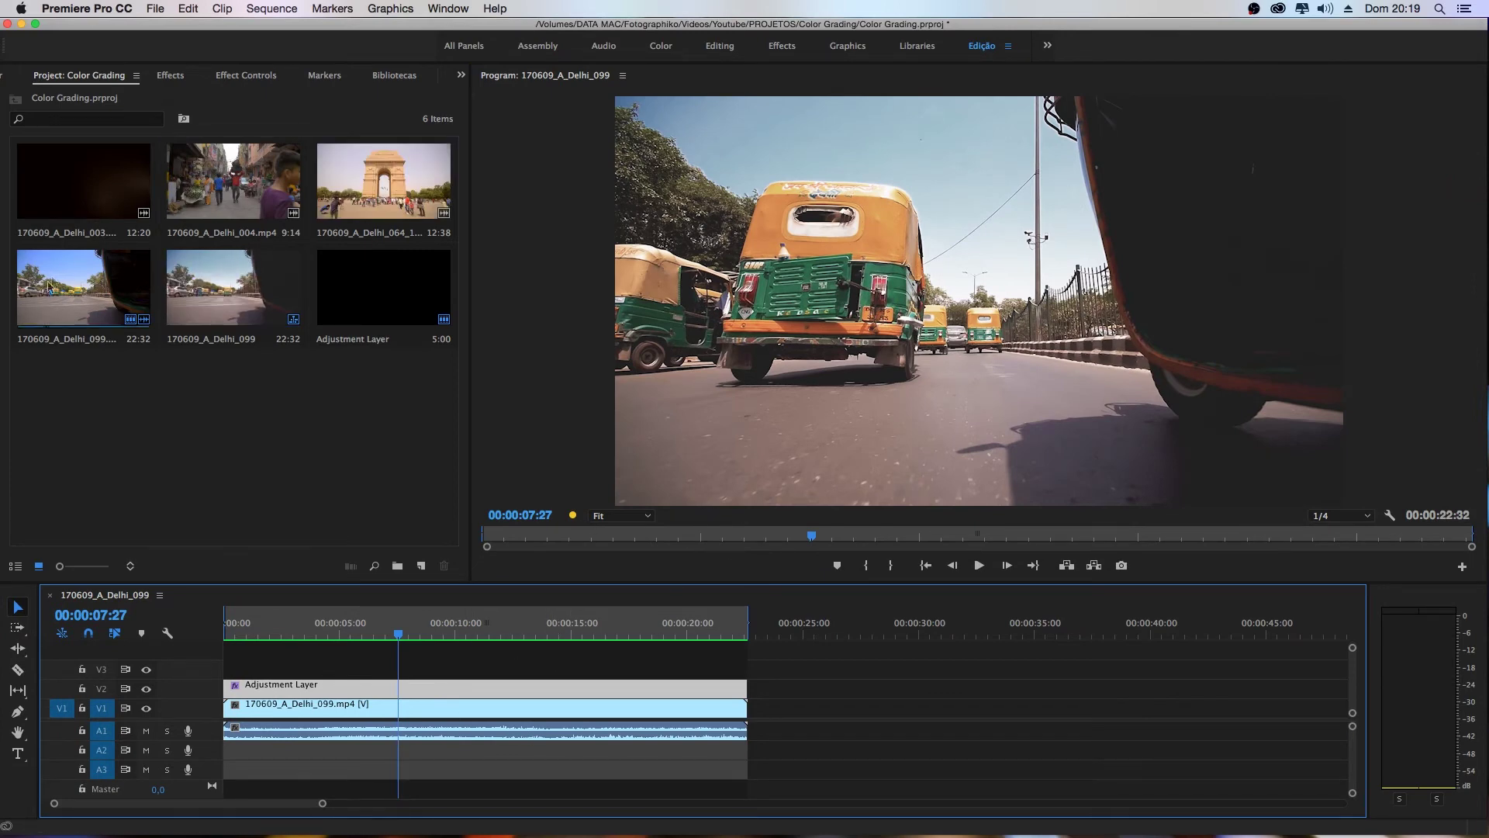
- Place 170609_A_Delhi_004.mp4 on V1 after the rickshaw clip and play across the cut
left_click_drag(217, 169, 759, 706)
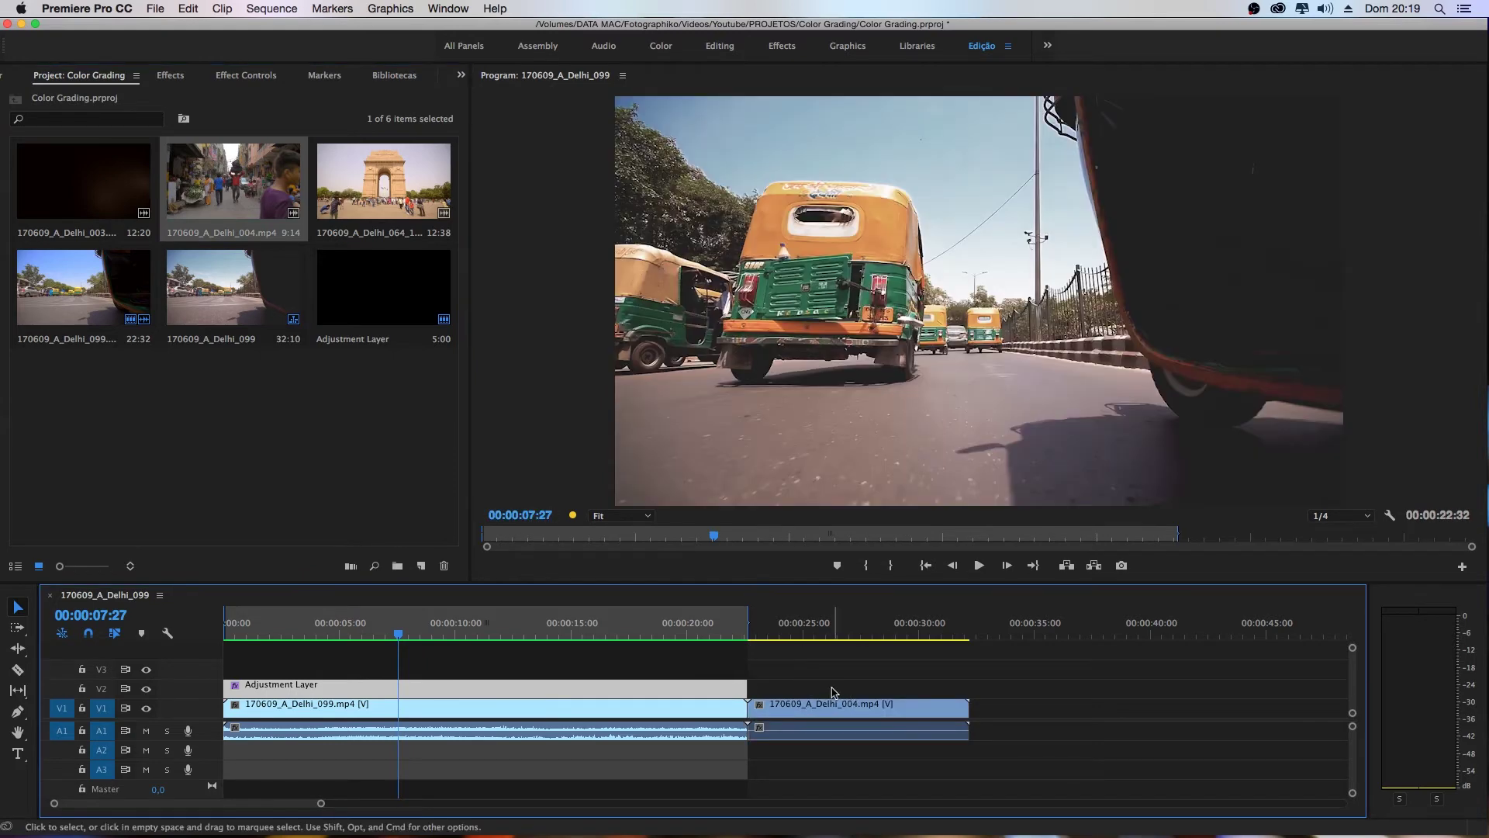
left_click(732, 624)
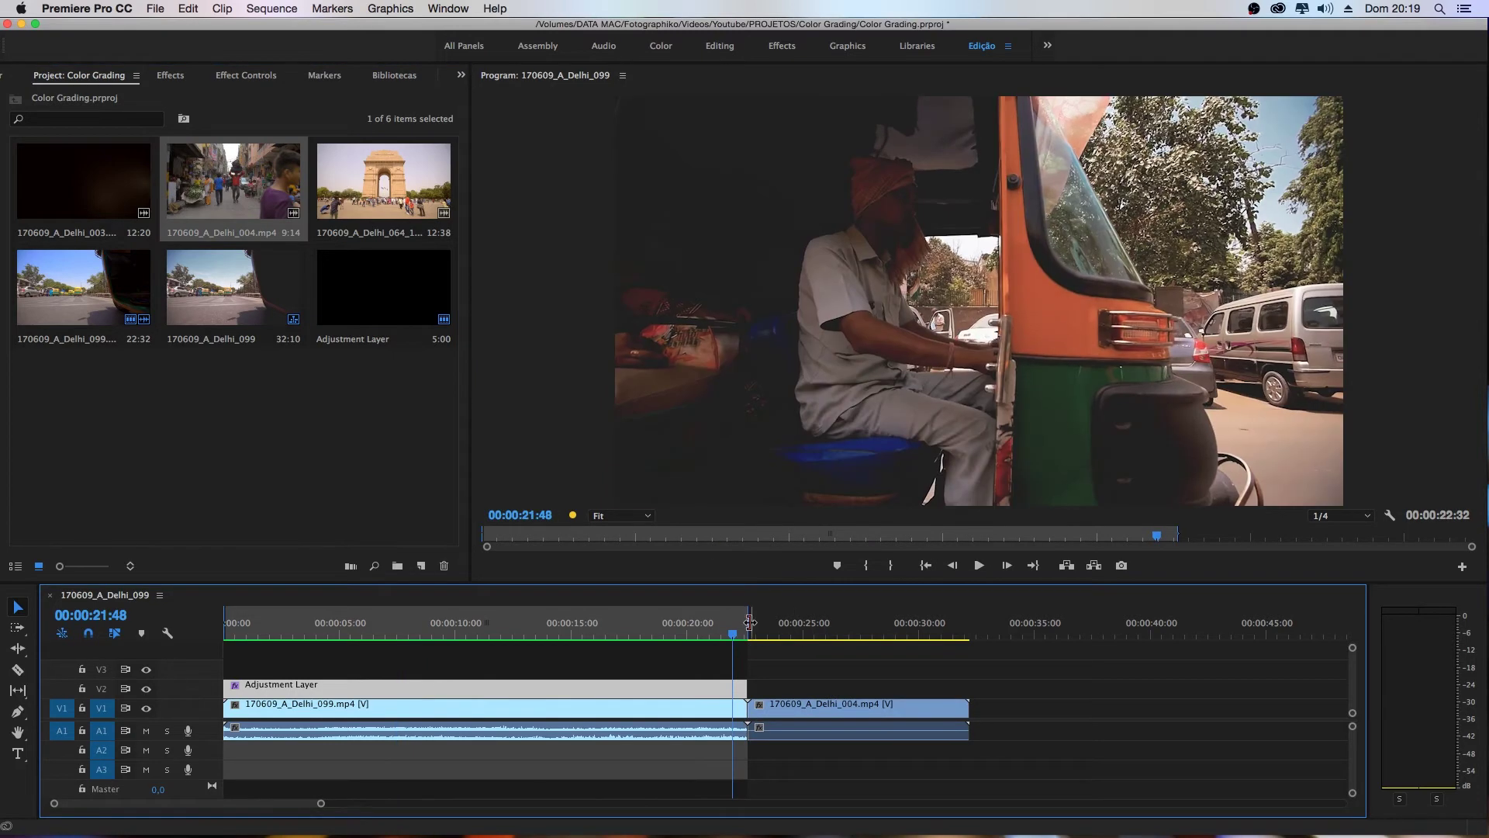
left_click_drag(867, 625, 732, 630)
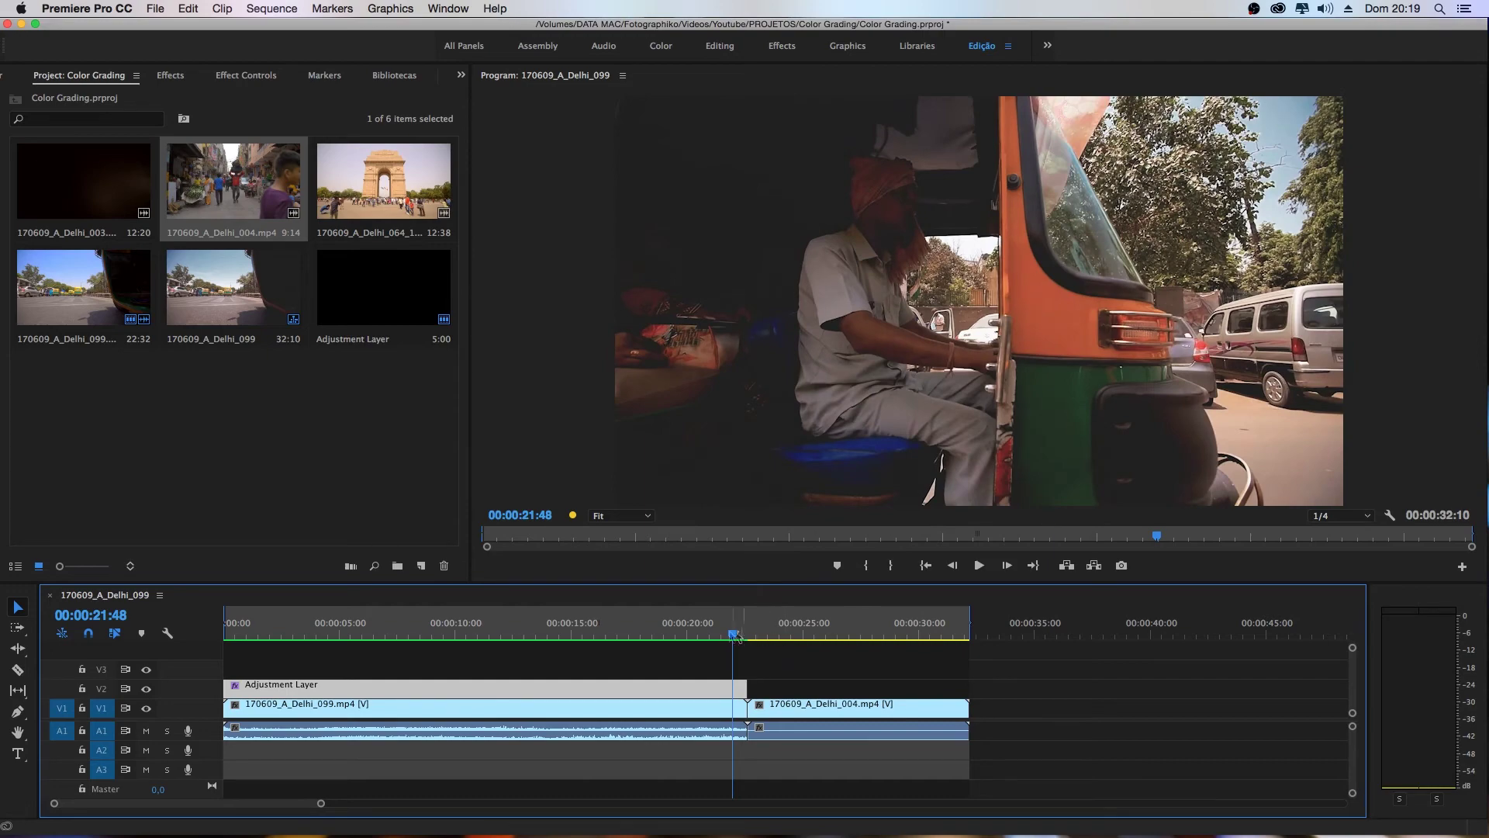
key("space")
key("space")
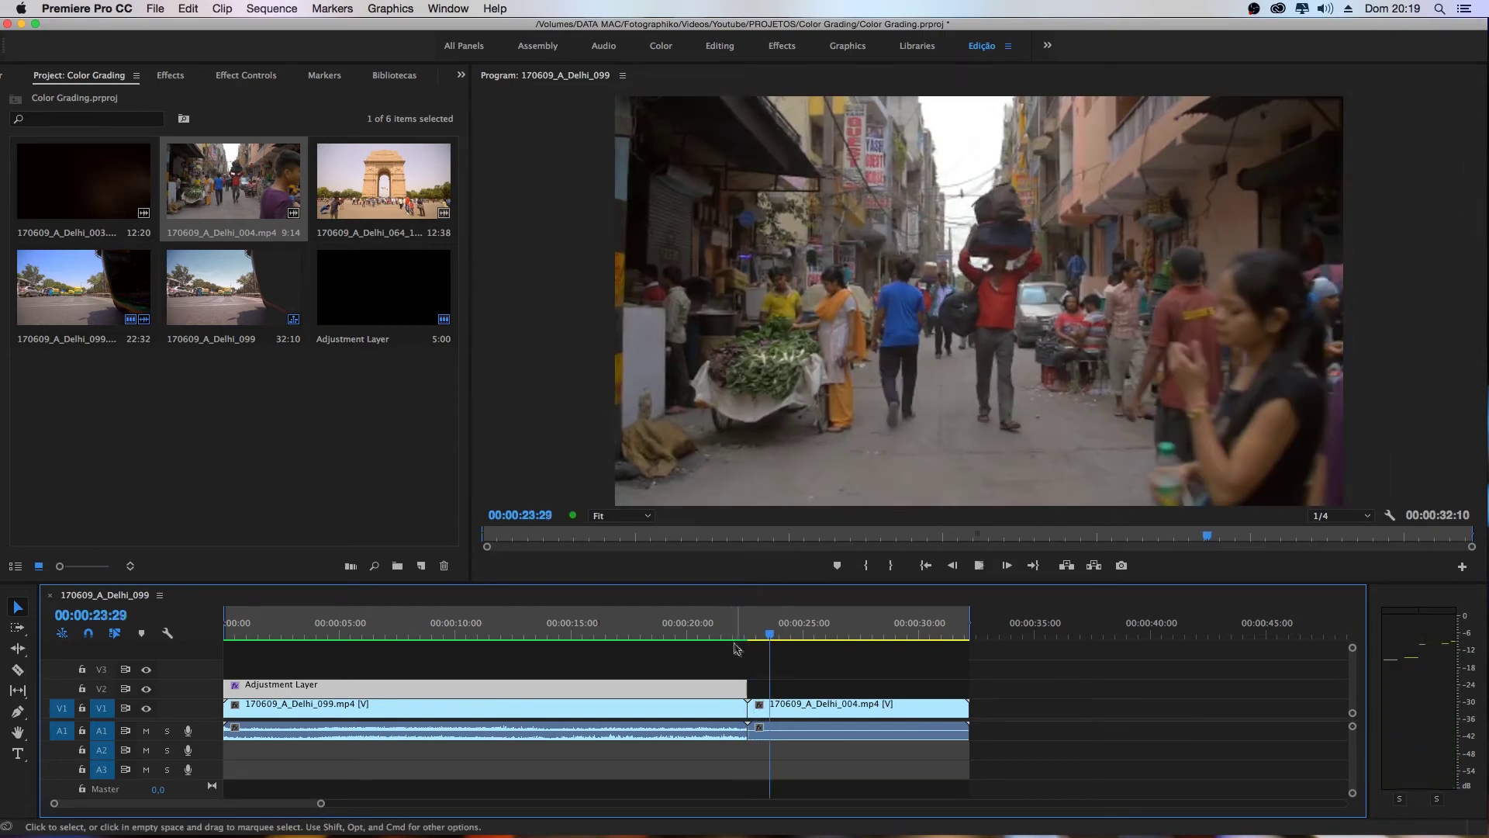
- Extend the Adjustment Layer into the Delhi_004 clip and review the grade around the cut
left_click_drag(746, 685, 855, 689)
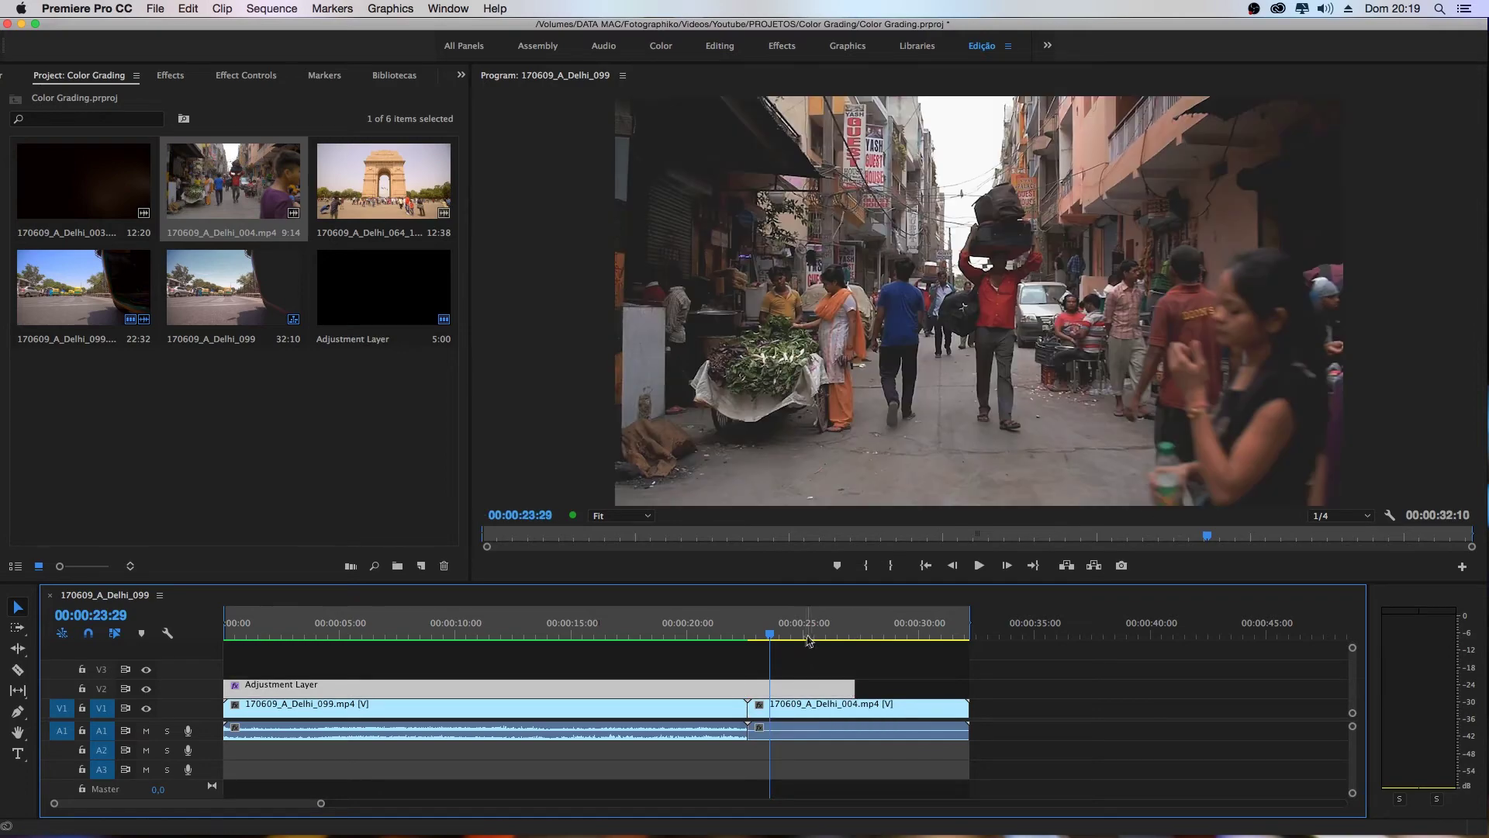
mouse_move(770, 637)
left_mouse_down()
mouse_move(754, 636)
mouse_move(879, 640)
left_mouse_up()
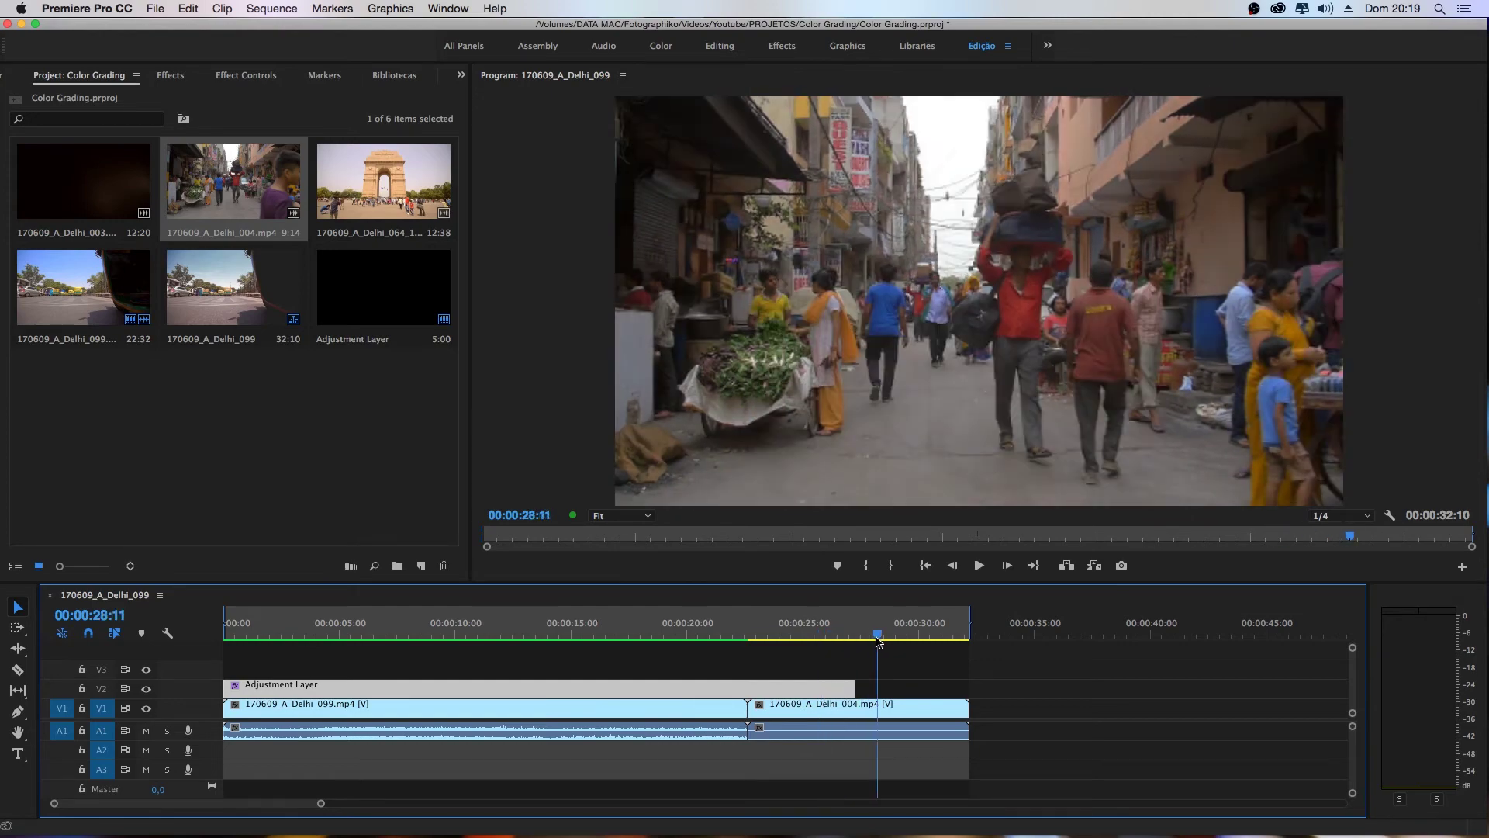
left_click(741, 630)
key("space")
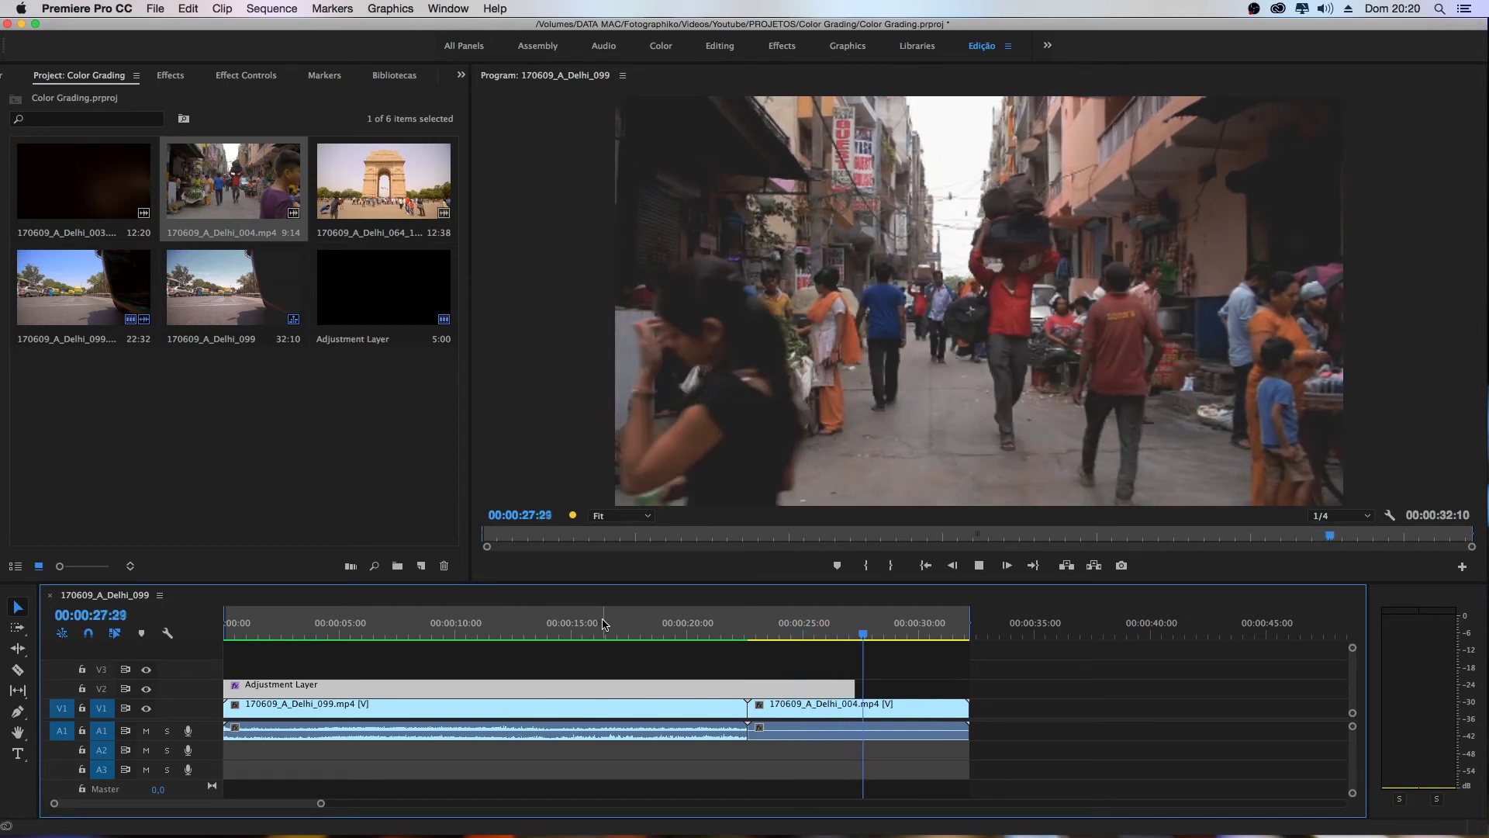
key("space")
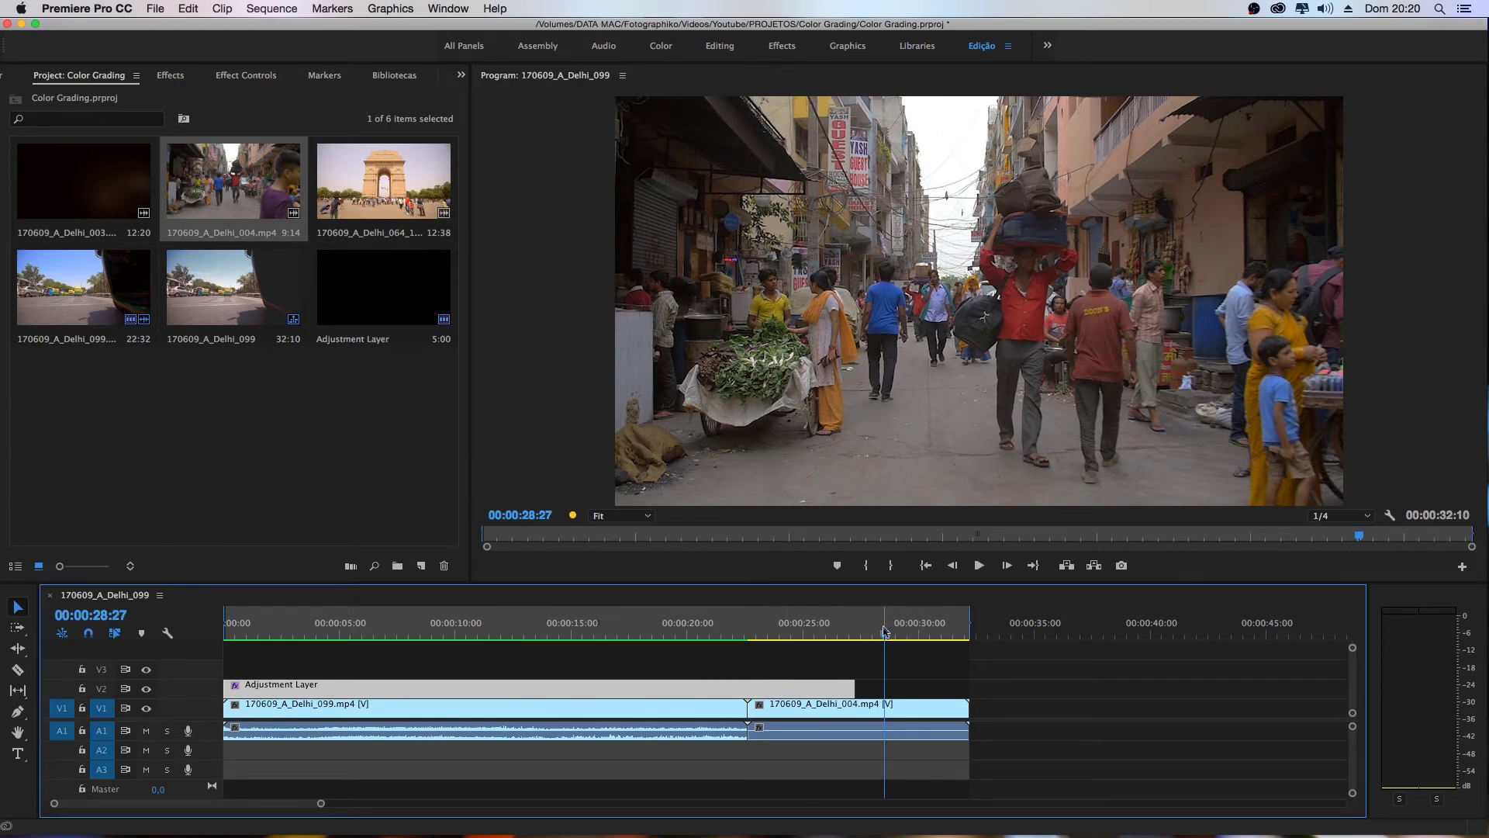
- Trim the Adjustment Layer's end back to the end of the 170609_A_Delhi_099 clip
left_click_drag(885, 631, 1006, 635)
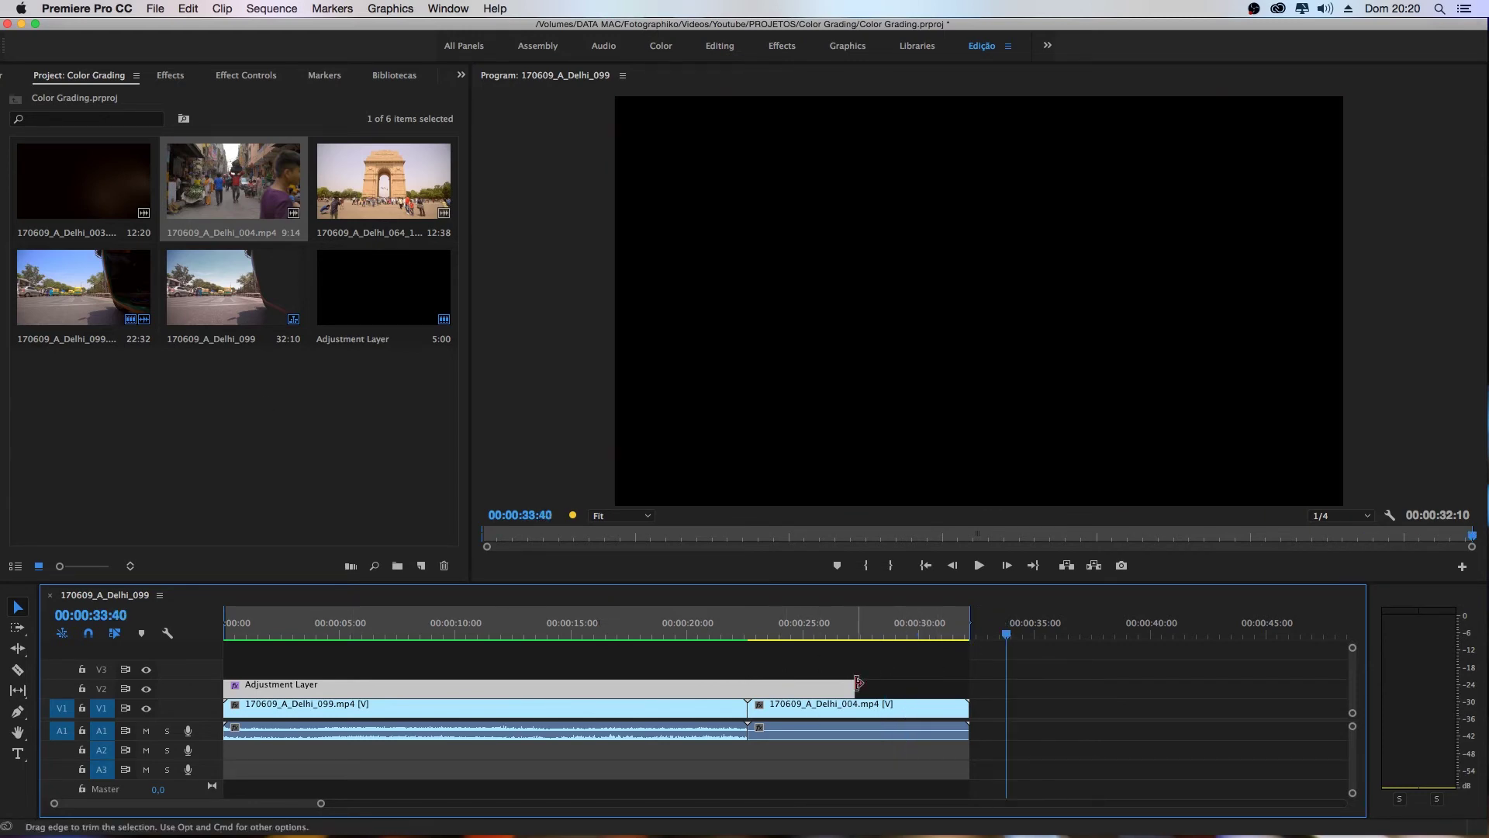
mouse_move(854, 684)
left_mouse_down()
mouse_move(467, 682)
mouse_move(747, 672)
left_mouse_up()
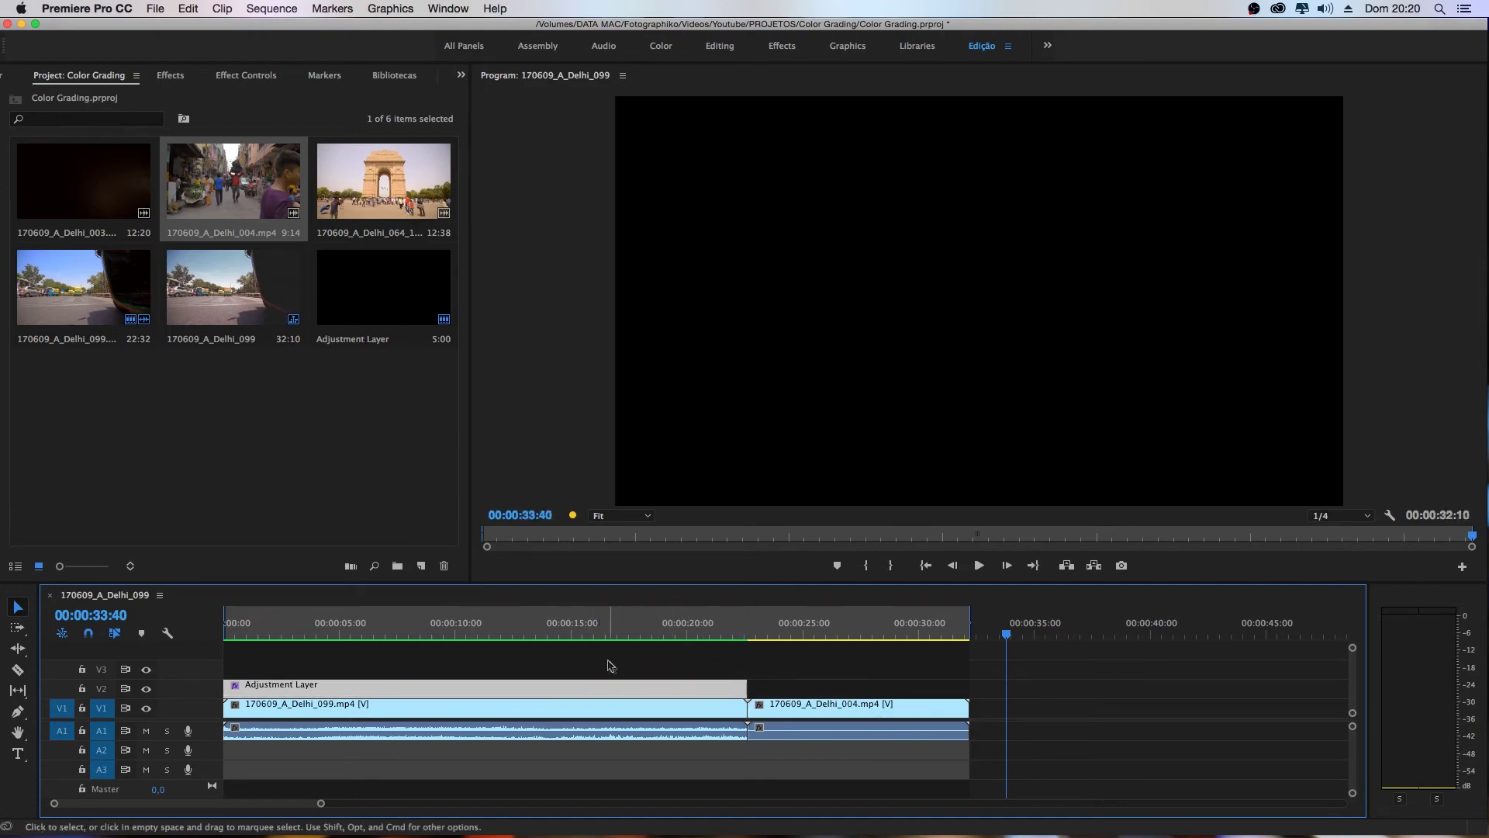